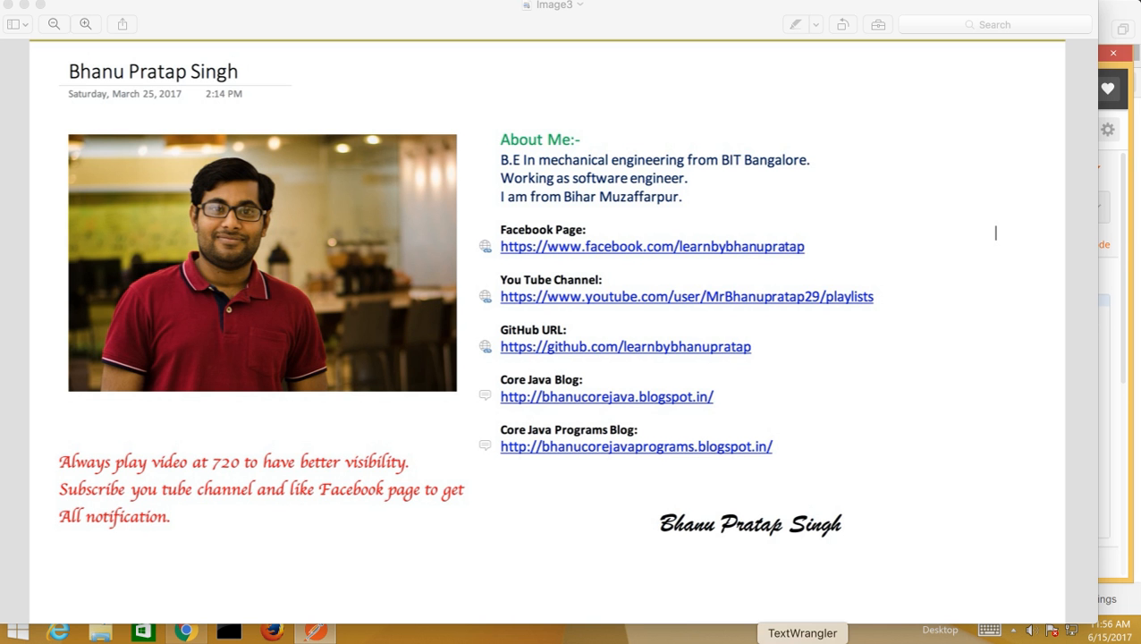
left_click(801, 638)
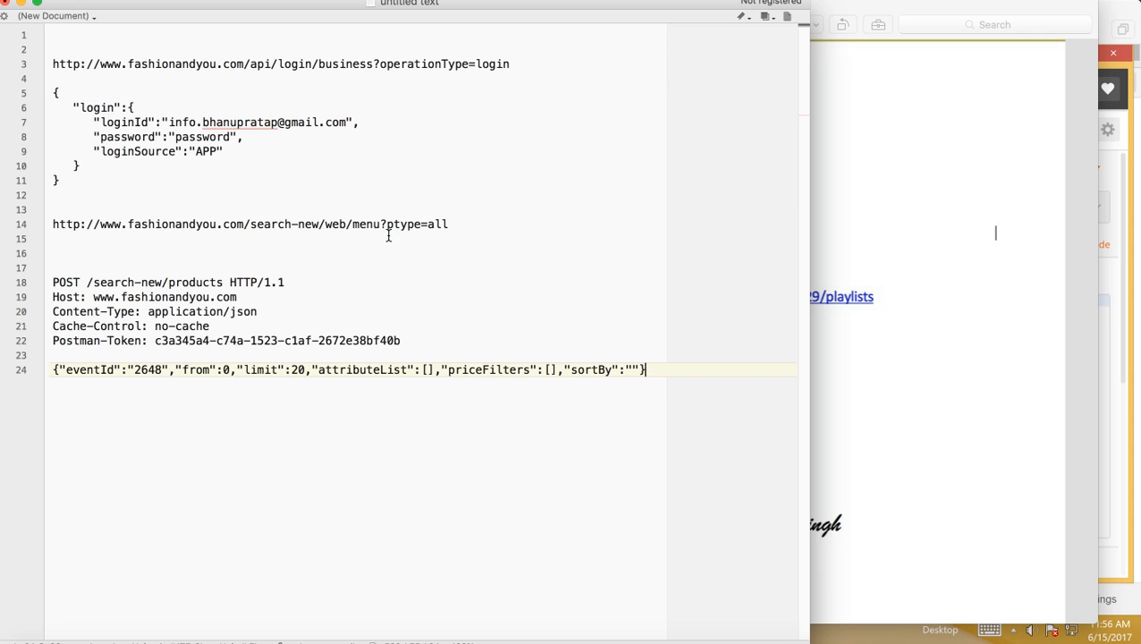
left_click_drag(449, 224, 46, 224)
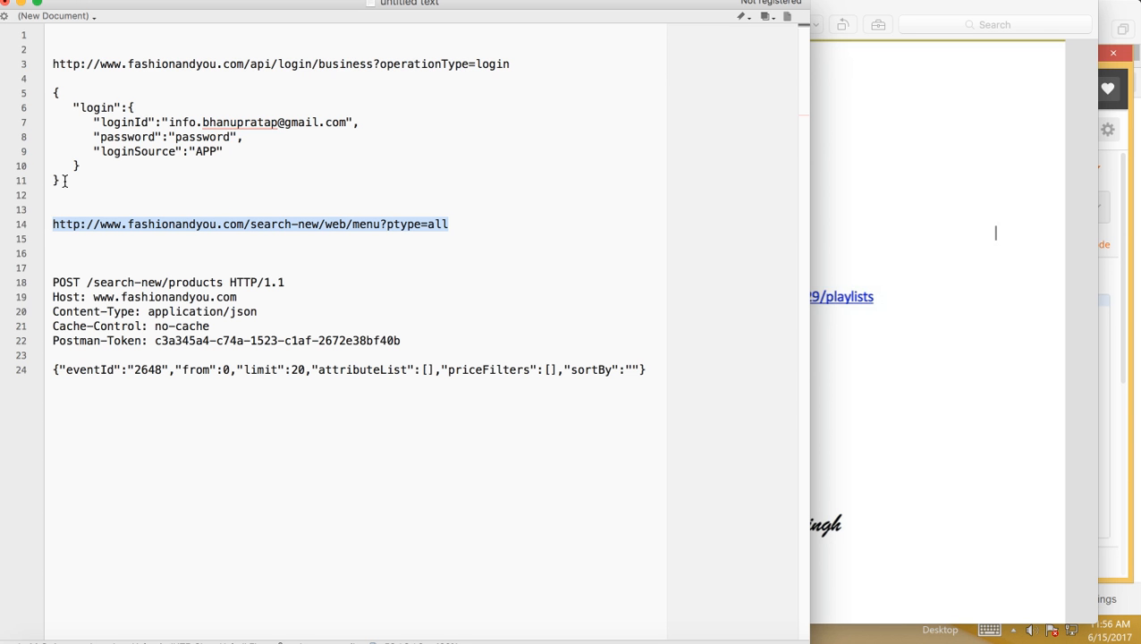
left_click_drag(63, 180, 40, 94)
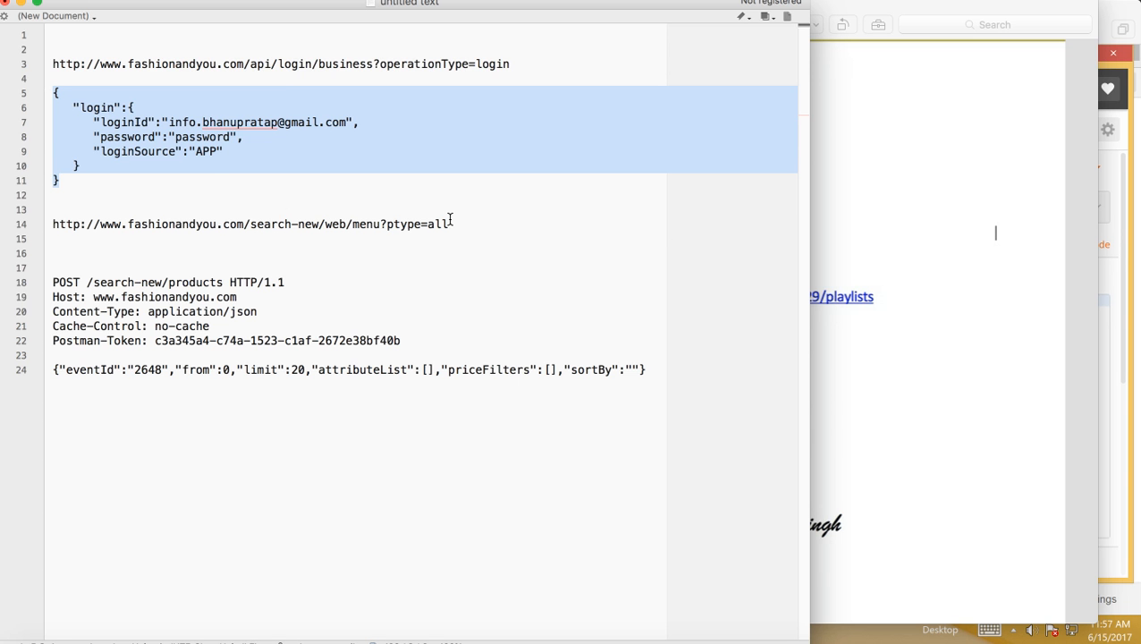
left_click_drag(453, 227, 51, 227)
key("ctrl+c")
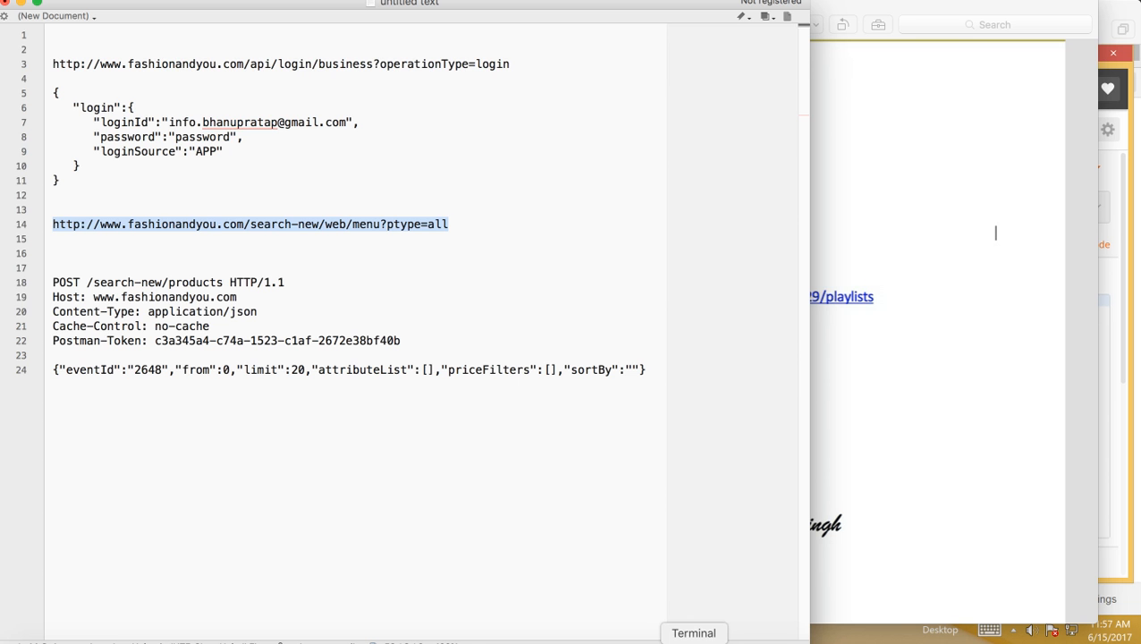
left_click(620, 640)
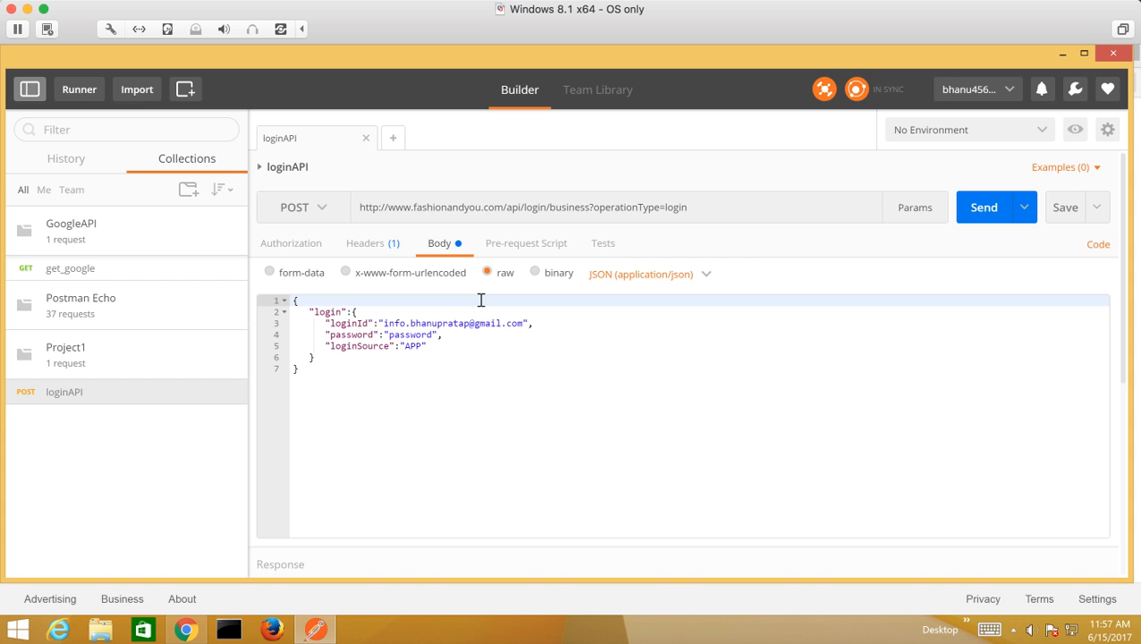
left_click(393, 141)
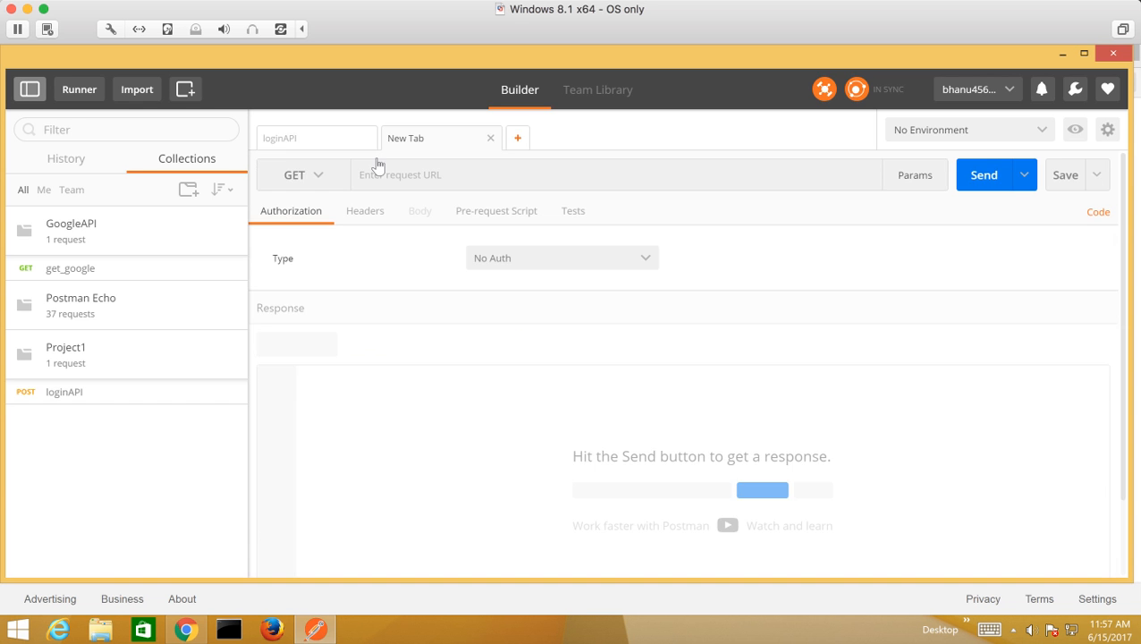
left_click(325, 183)
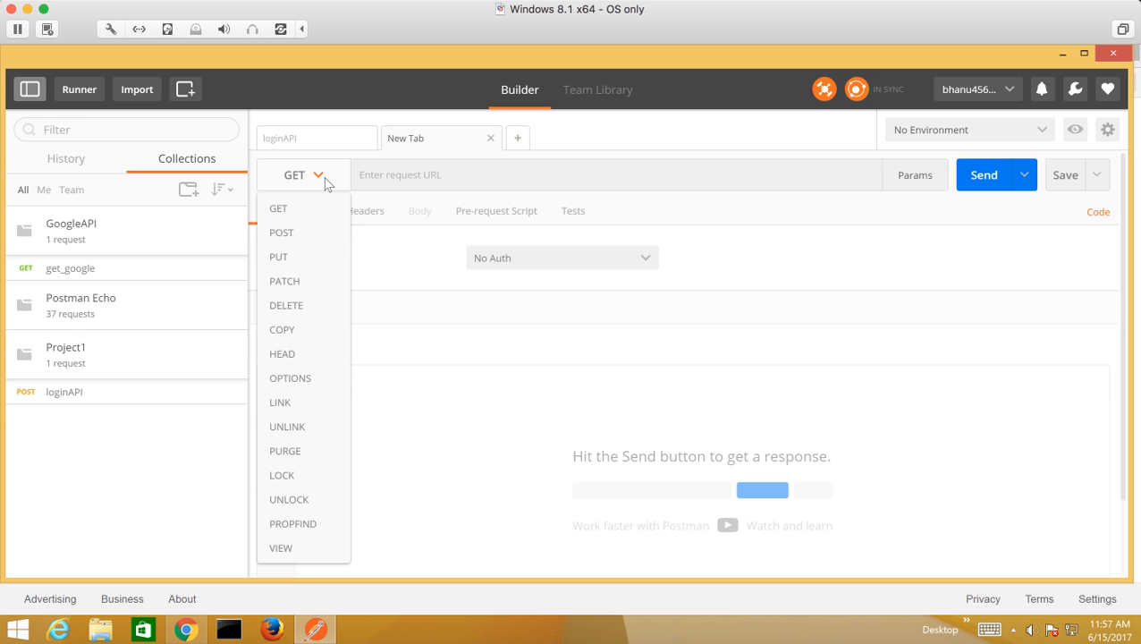
left_click(282, 234)
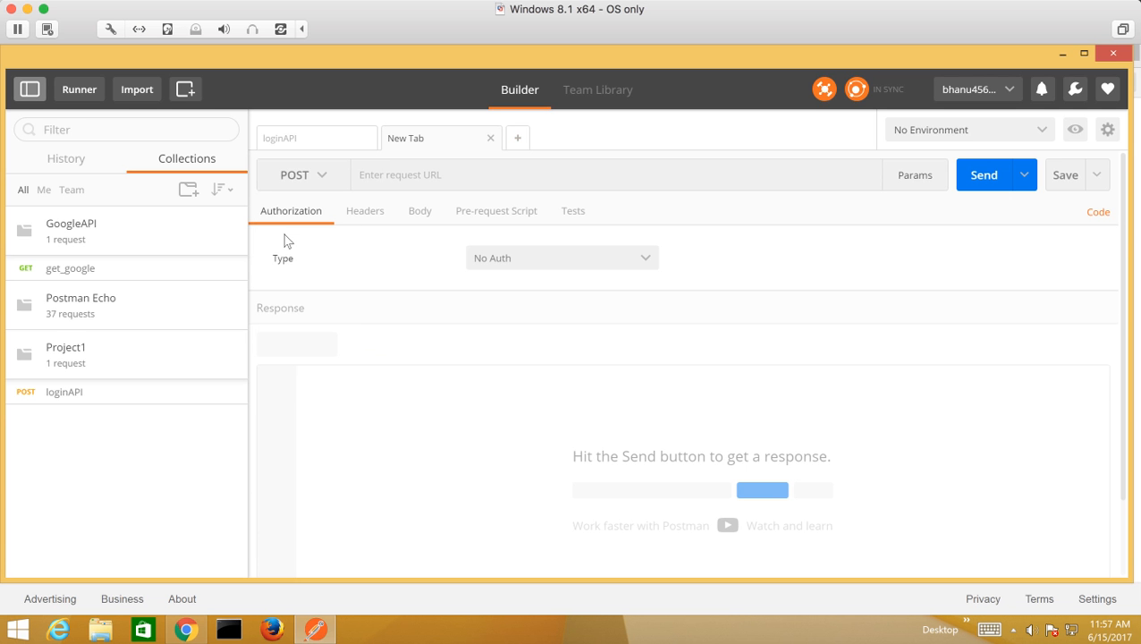
left_click(375, 181)
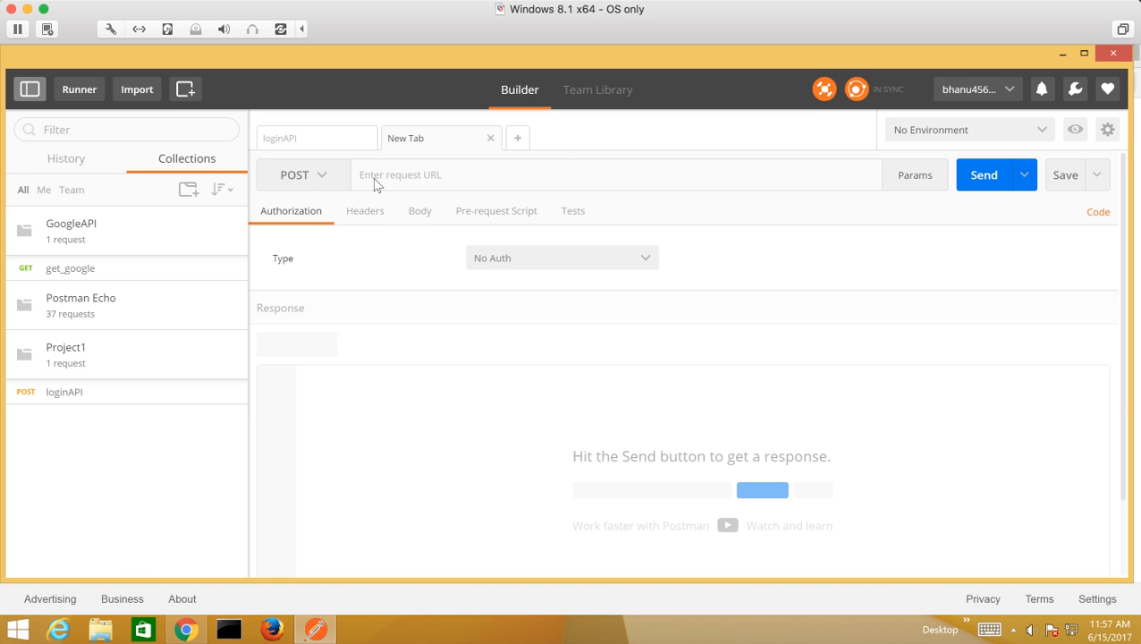
key("ctrl+v")
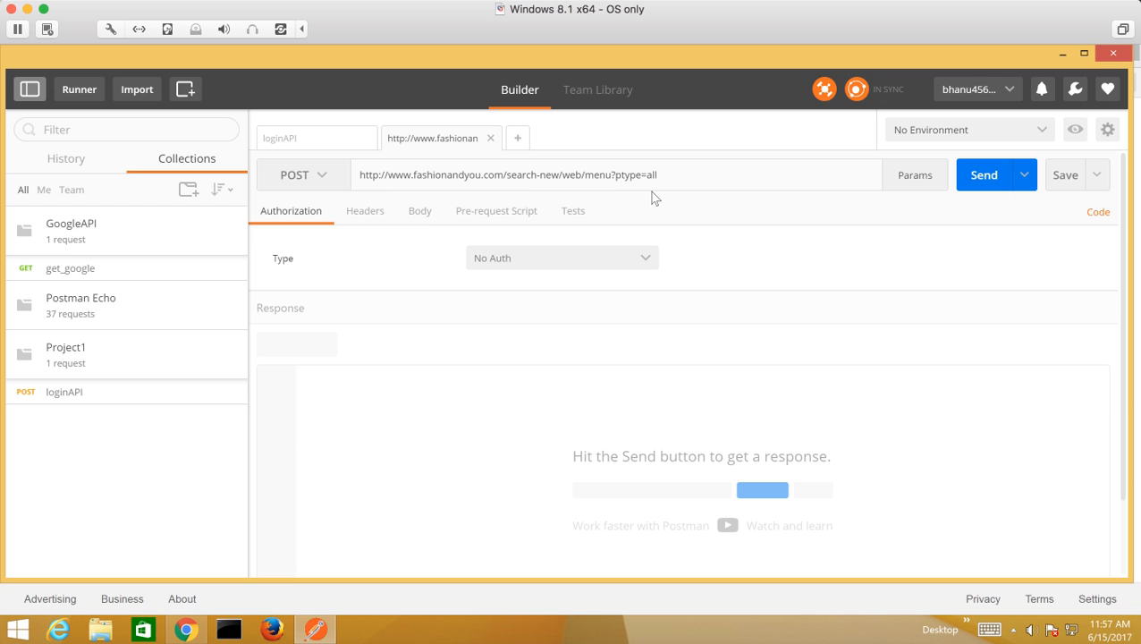
Send the menu request and show its response body formatted as JSON
left_click(987, 178)
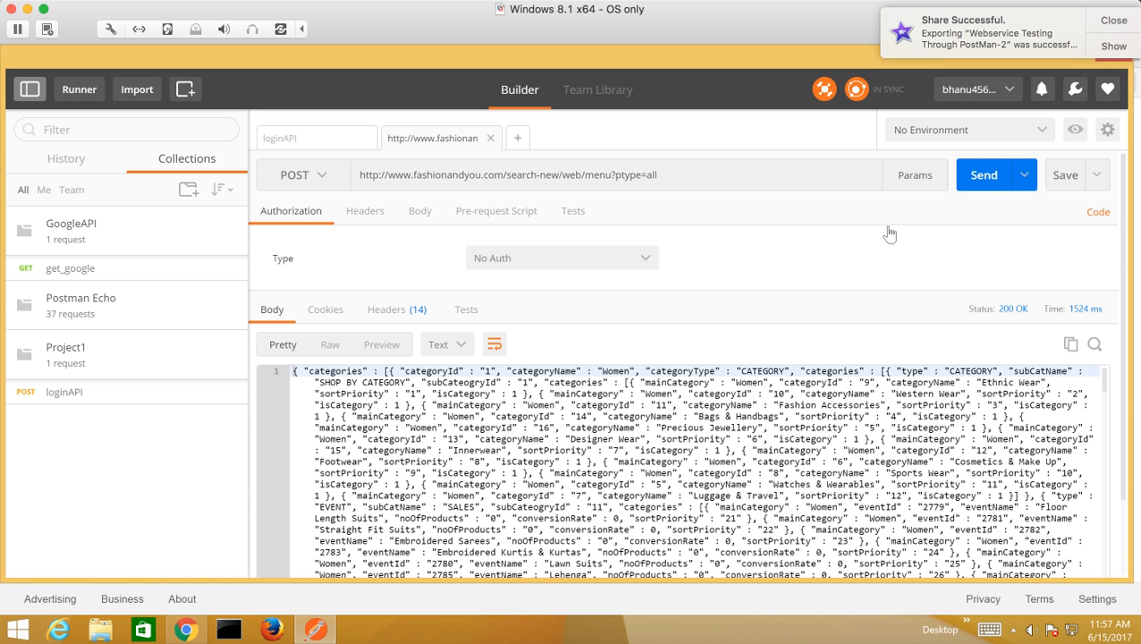
left_click(459, 349)
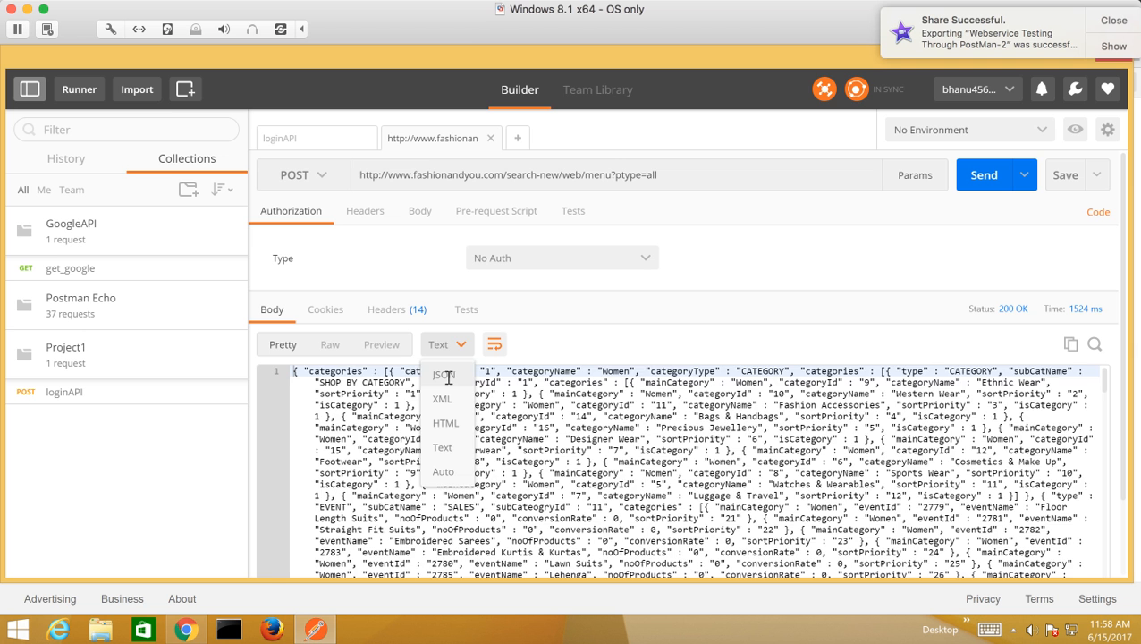
left_click(444, 375)
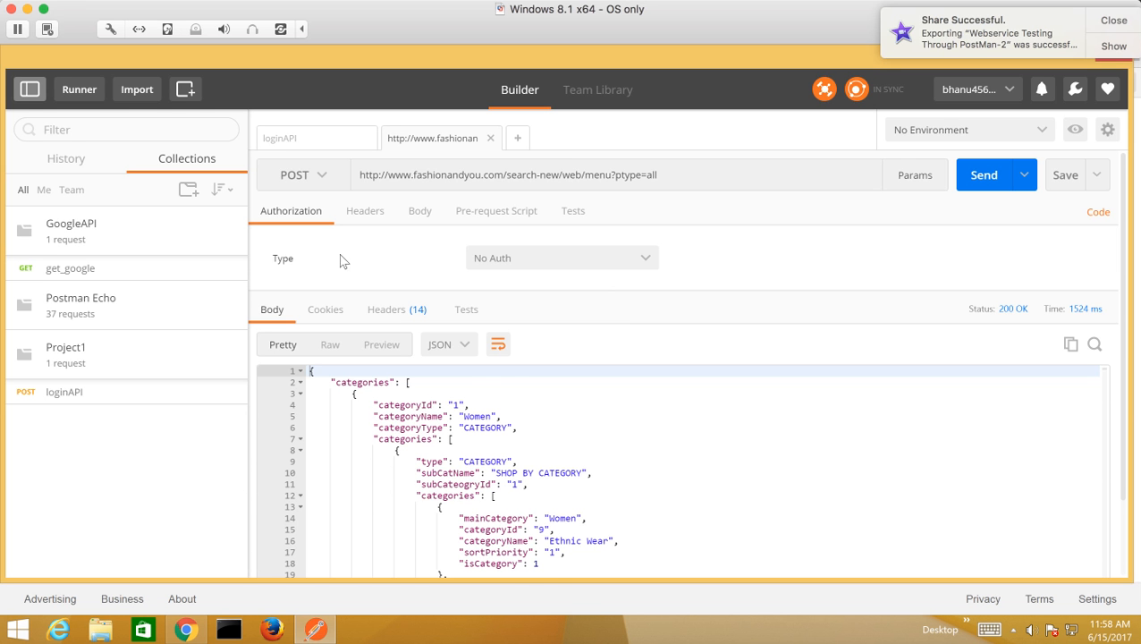
Examine the categories and events in the JSON response, from the Women entries down to the Kids entries
scroll(560, 439, "down", 15)
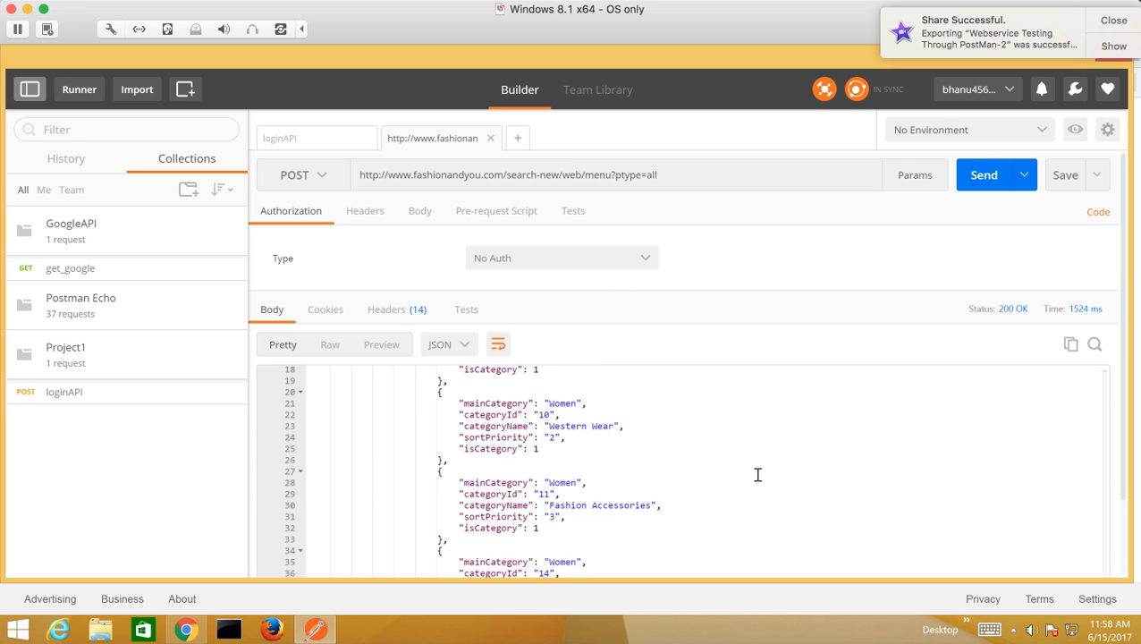
scroll(688, 455, "up", 15)
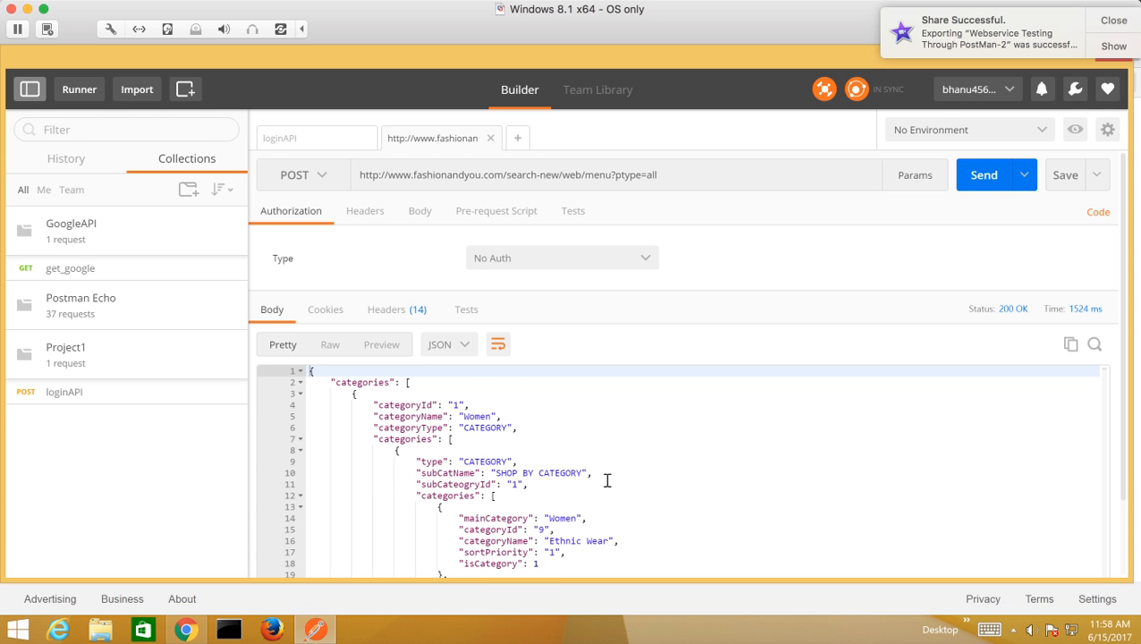
scroll(606, 480, "down", 3)
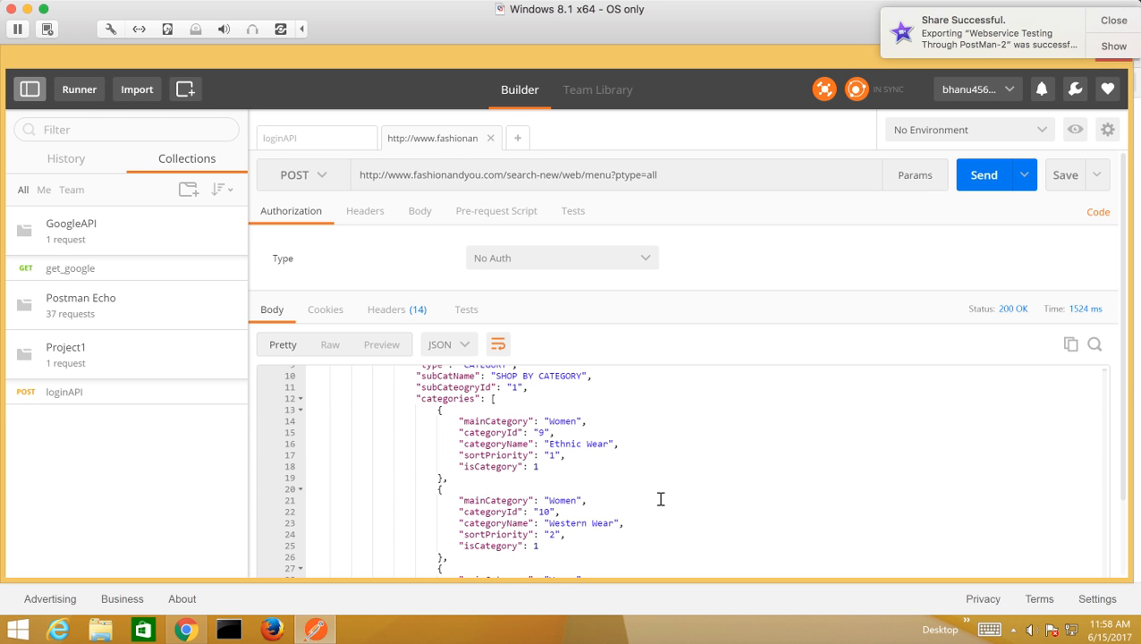
scroll(660, 498, "down", 3)
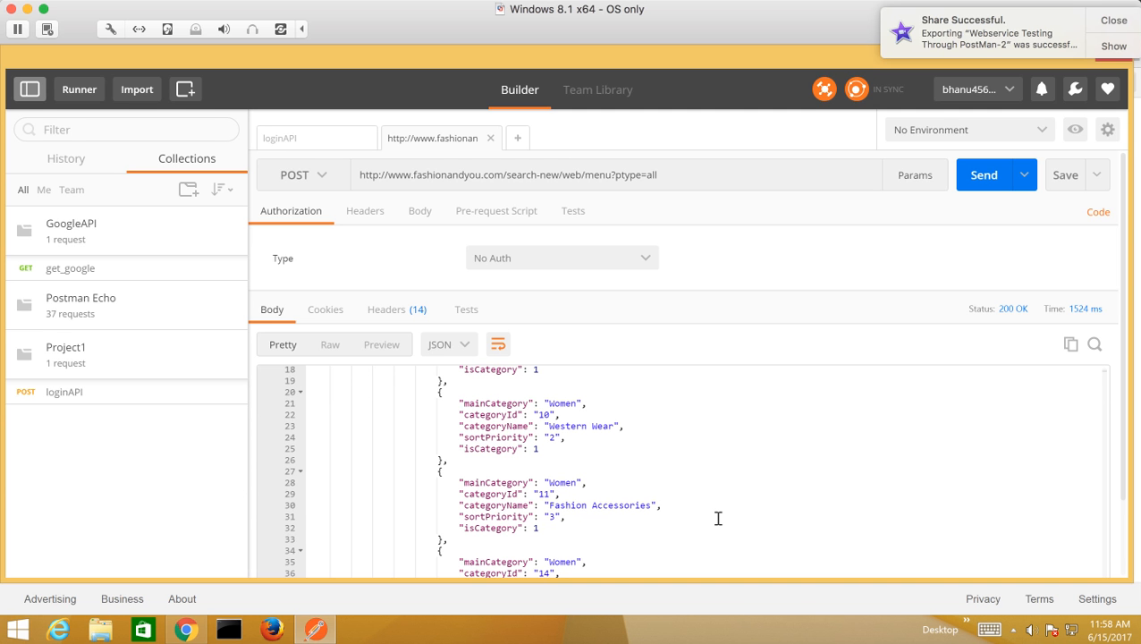
scroll(717, 518, "down", 3)
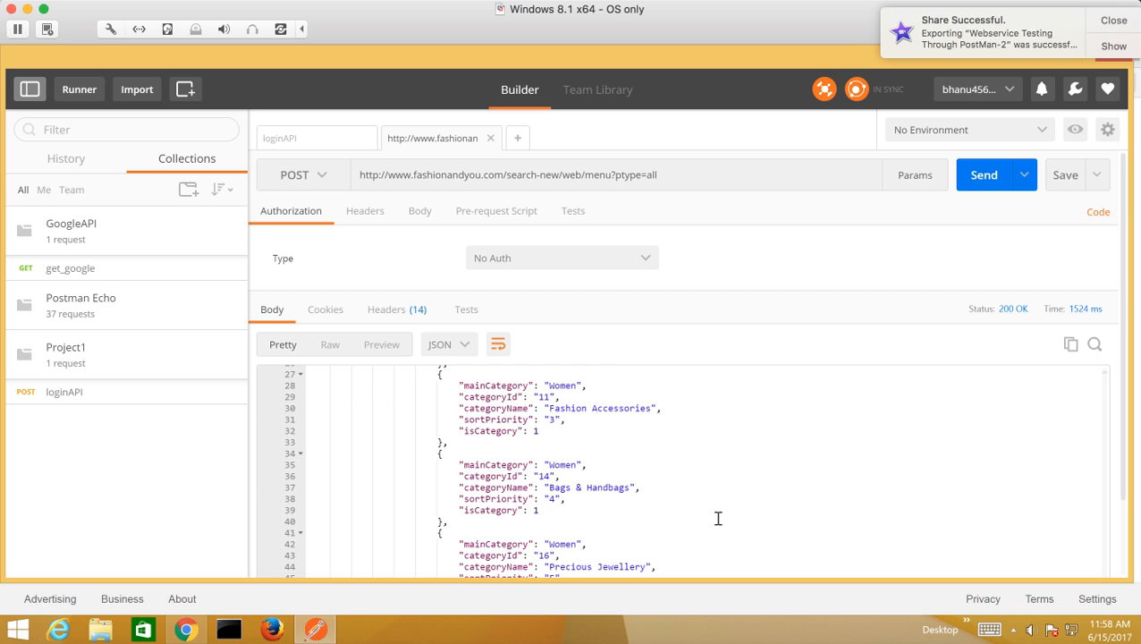
scroll(717, 519, "down", 6)
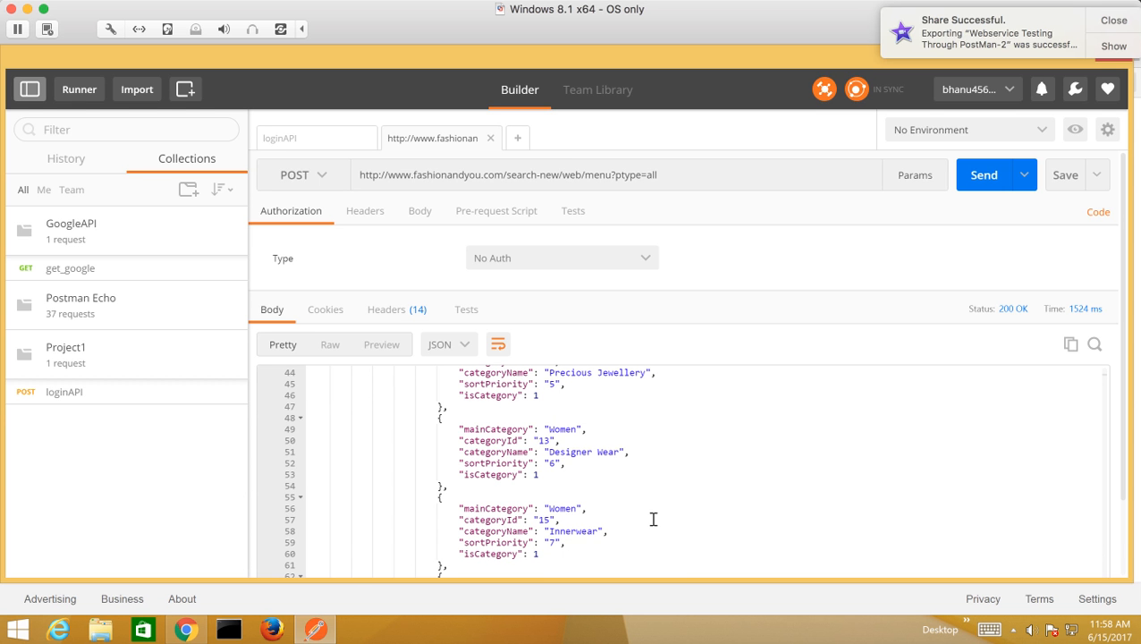
scroll(652, 518, "down", 8)
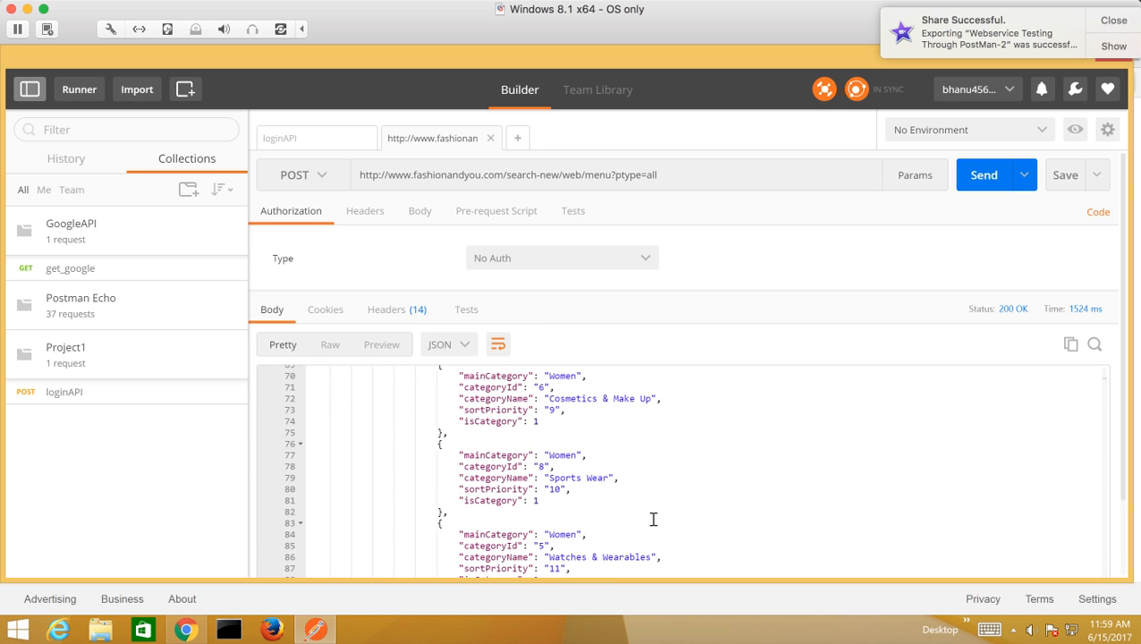
scroll(653, 519, "down", 10)
scroll(653, 519, "down", 20)
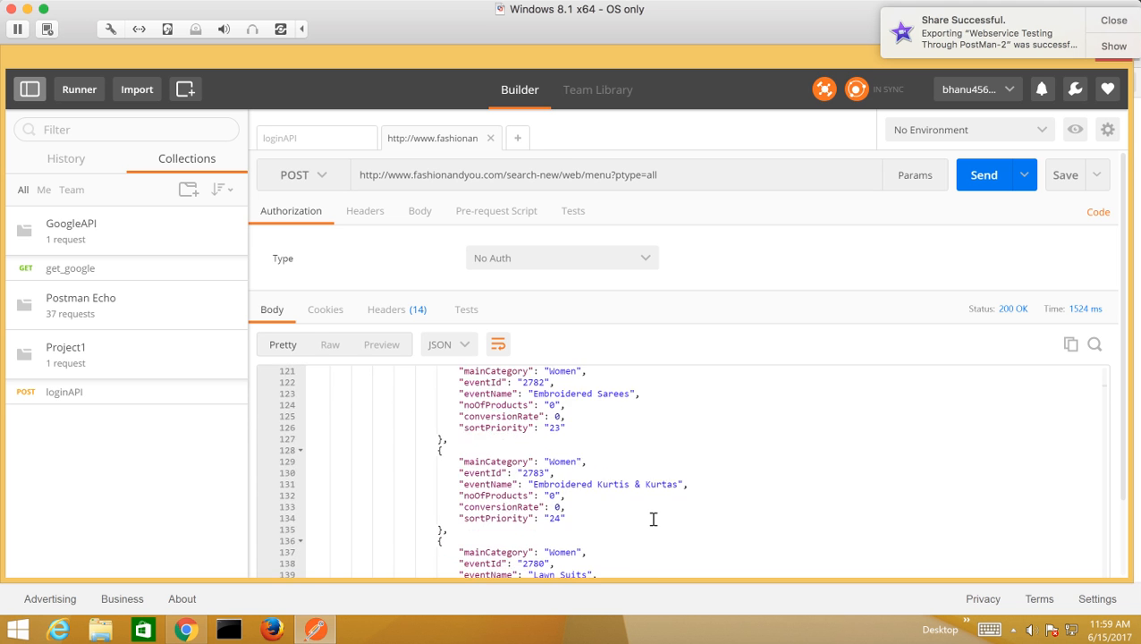
scroll(653, 519, "down", 20)
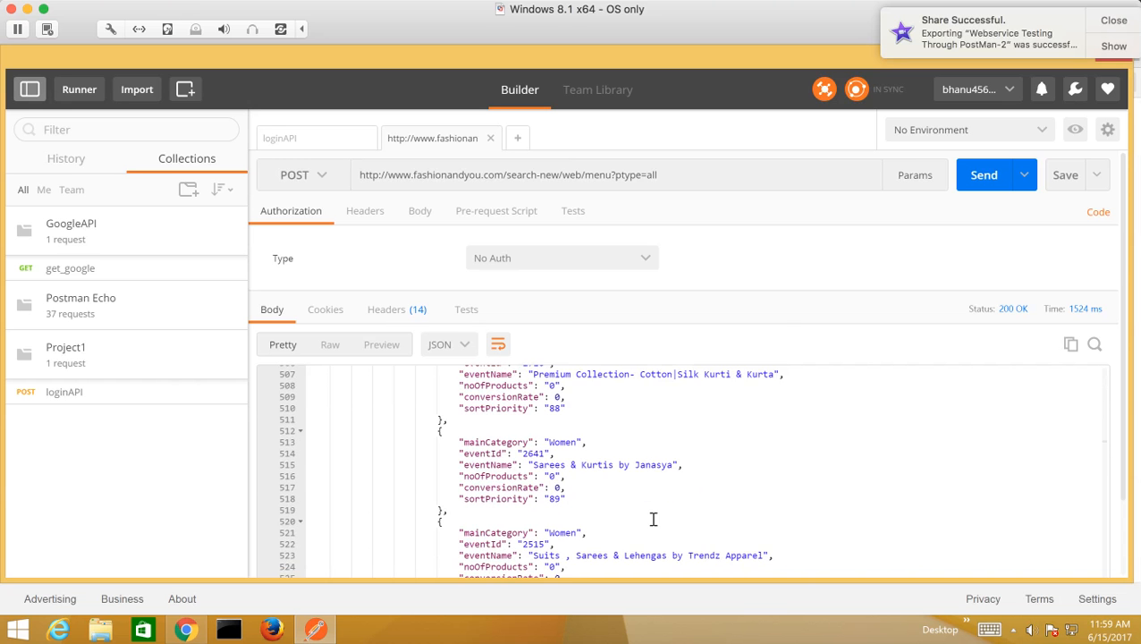
scroll(653, 518, "down", 20)
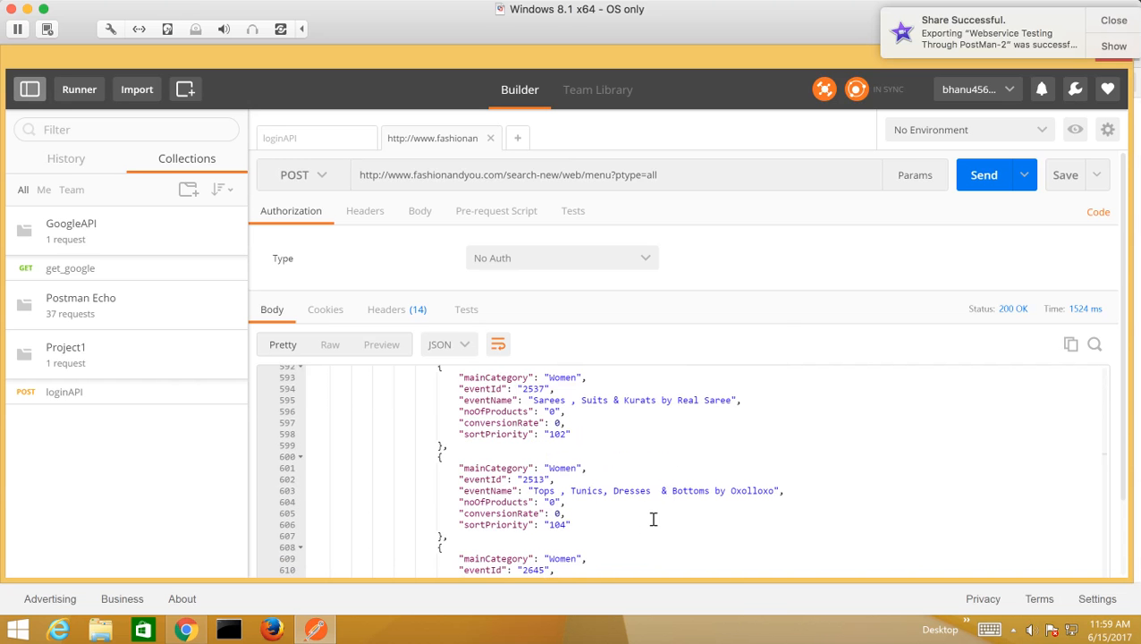
scroll(652, 519, "down", 20)
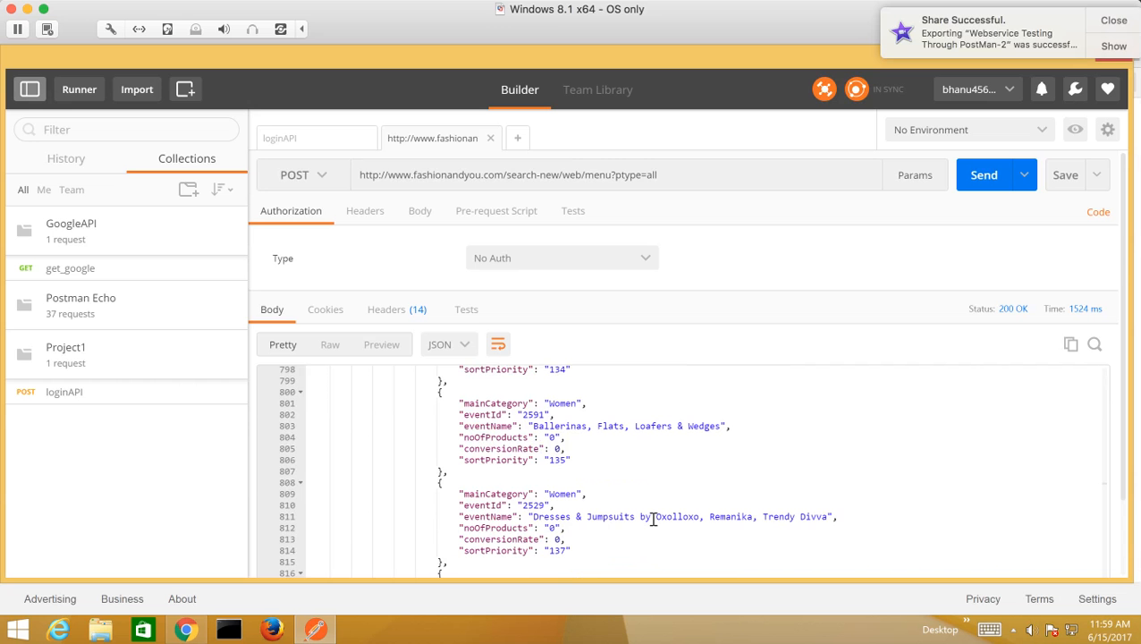
scroll(652, 519, "down", 2)
scroll(653, 519, "down", 20)
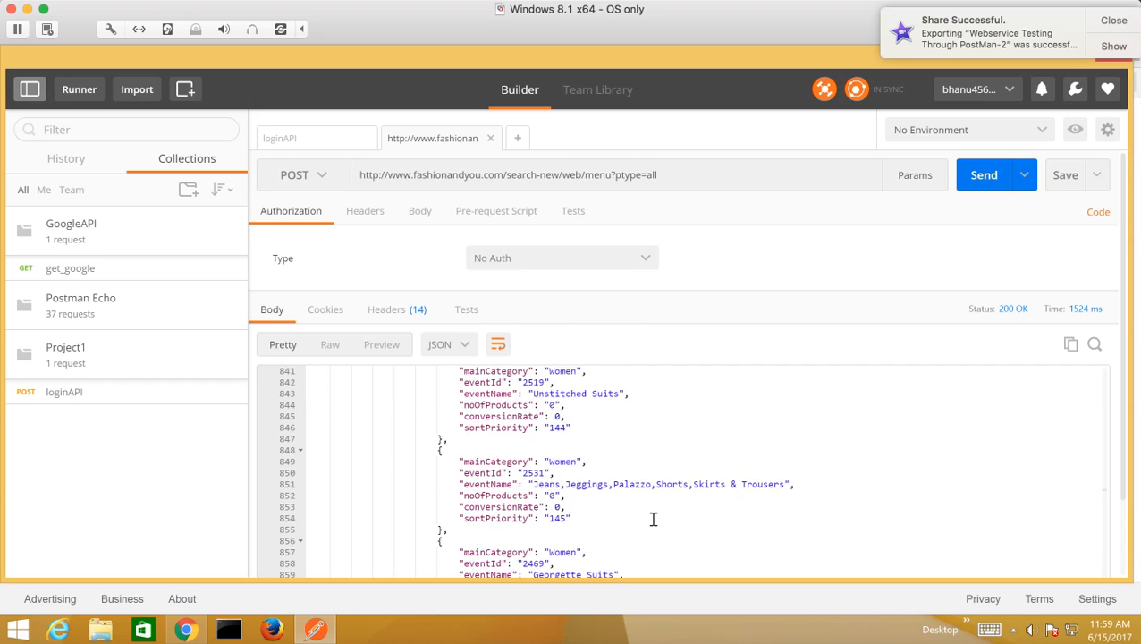
scroll(653, 519, "down", 20)
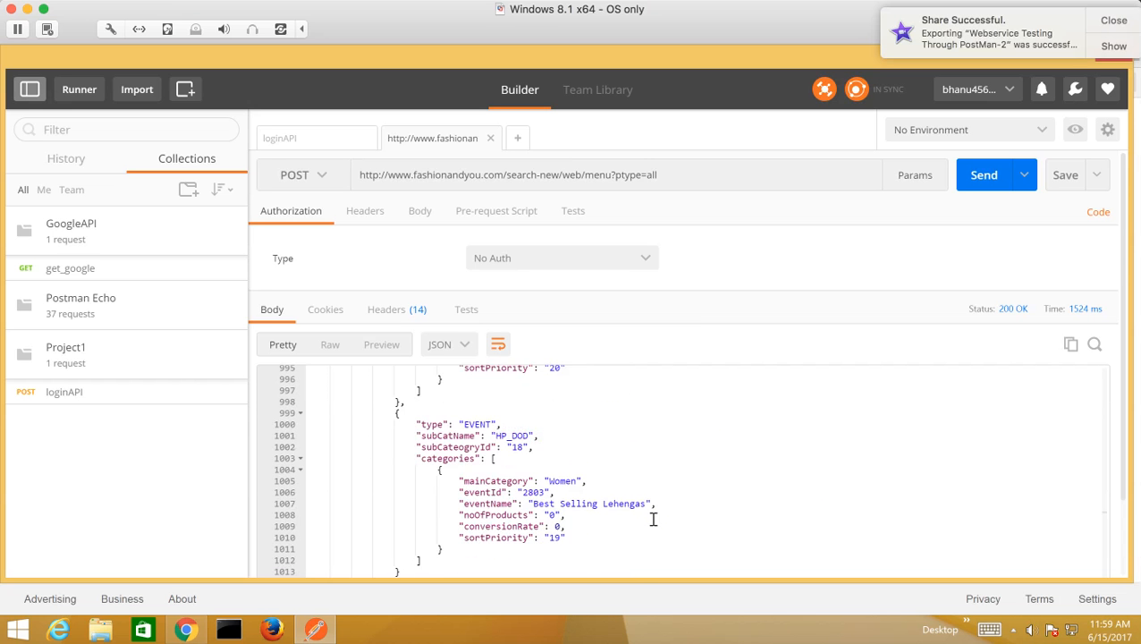
scroll(653, 519, "down", 20)
scroll(652, 518, "down", 20)
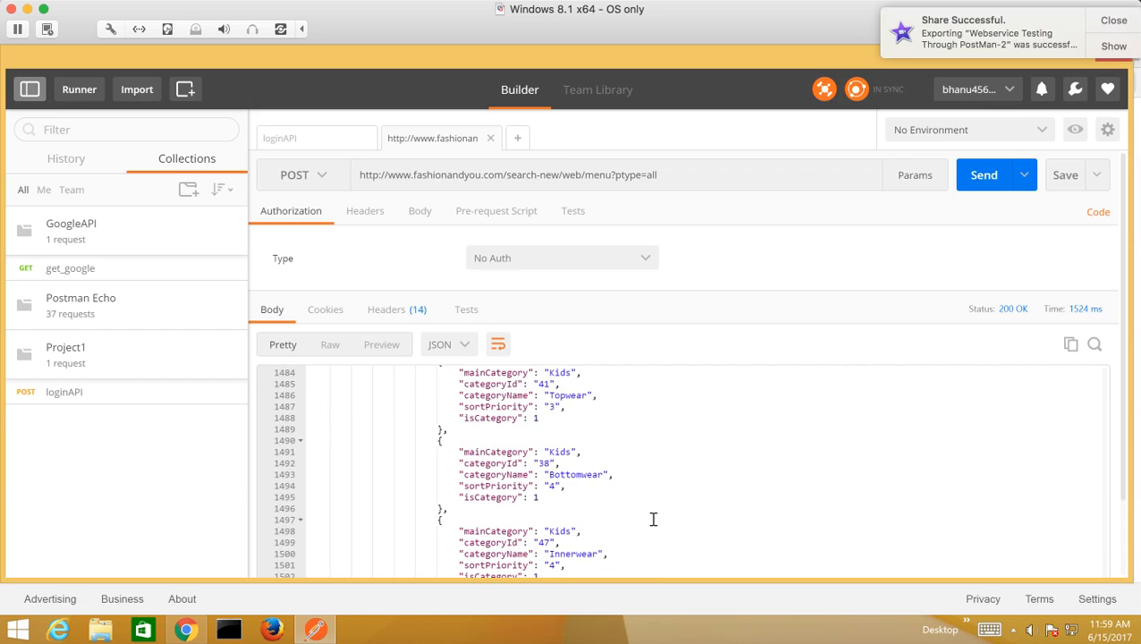
scroll(653, 519, "down", 6)
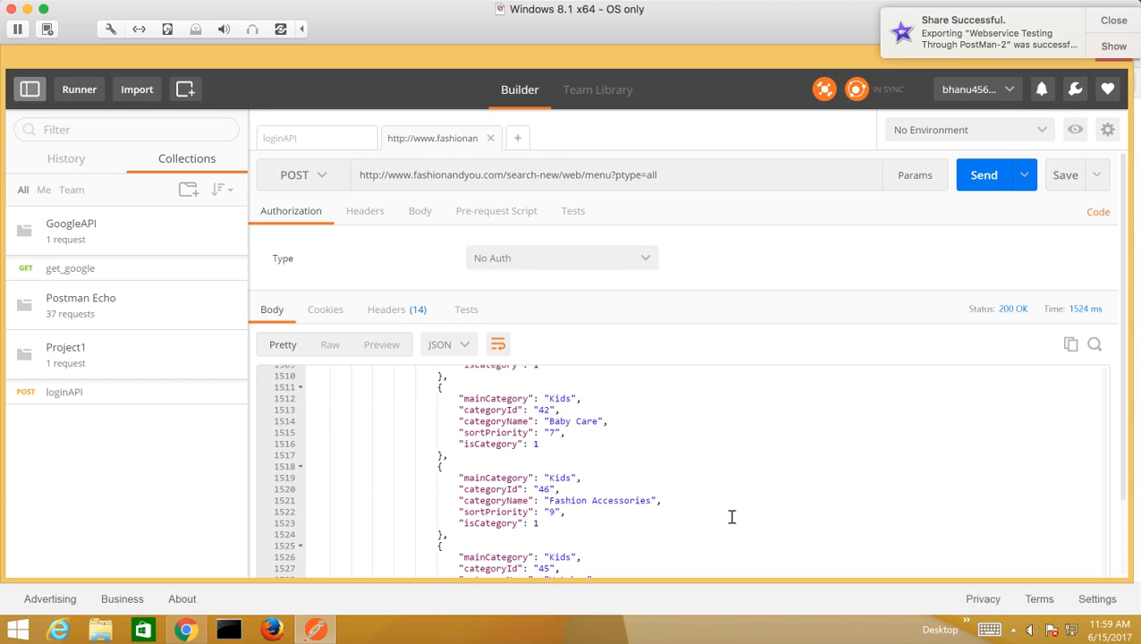
scroll(629, 517, "down", 1)
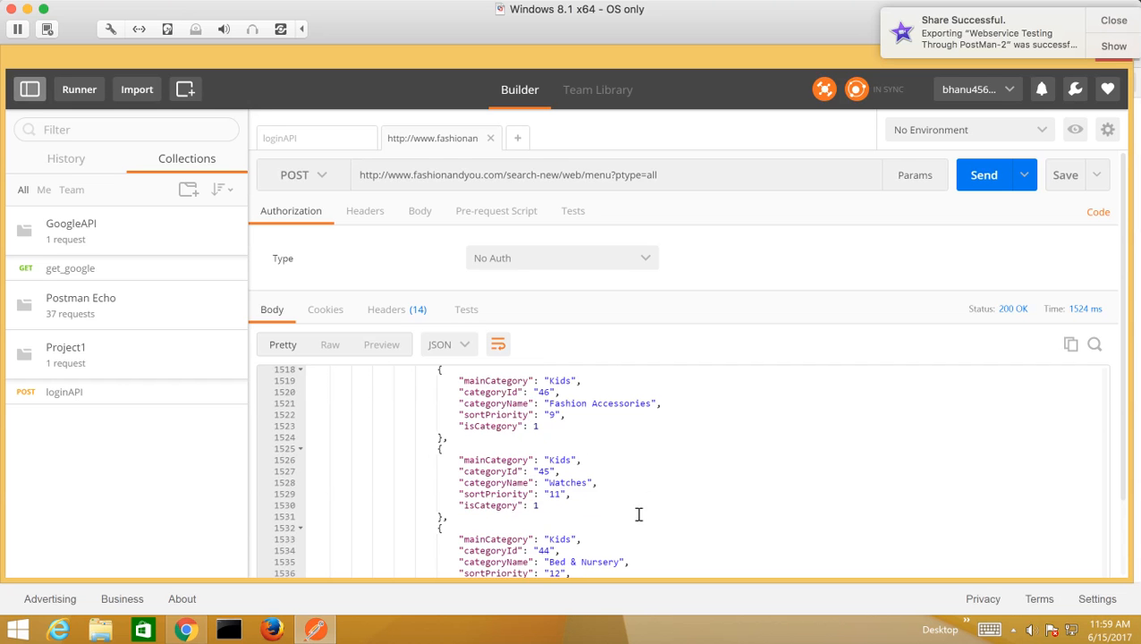
scroll(637, 517, "down", 1)
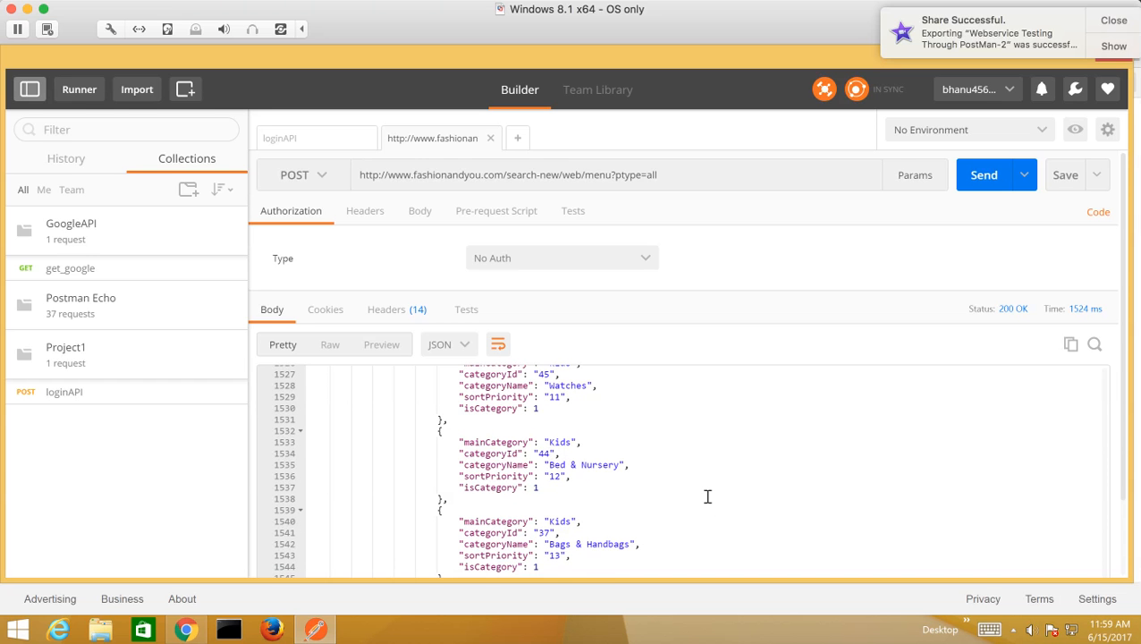
scroll(707, 497, "down", 4)
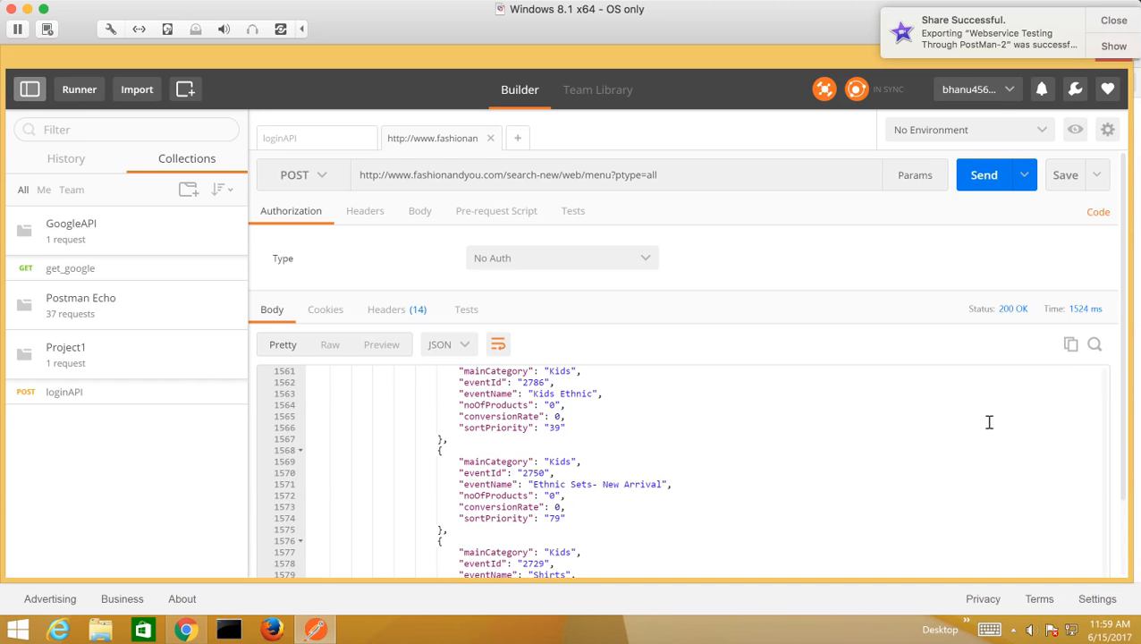
Copy the full response body and paste it into the TextWrangler notes, four lines below the eventId request body
left_click(1072, 347)
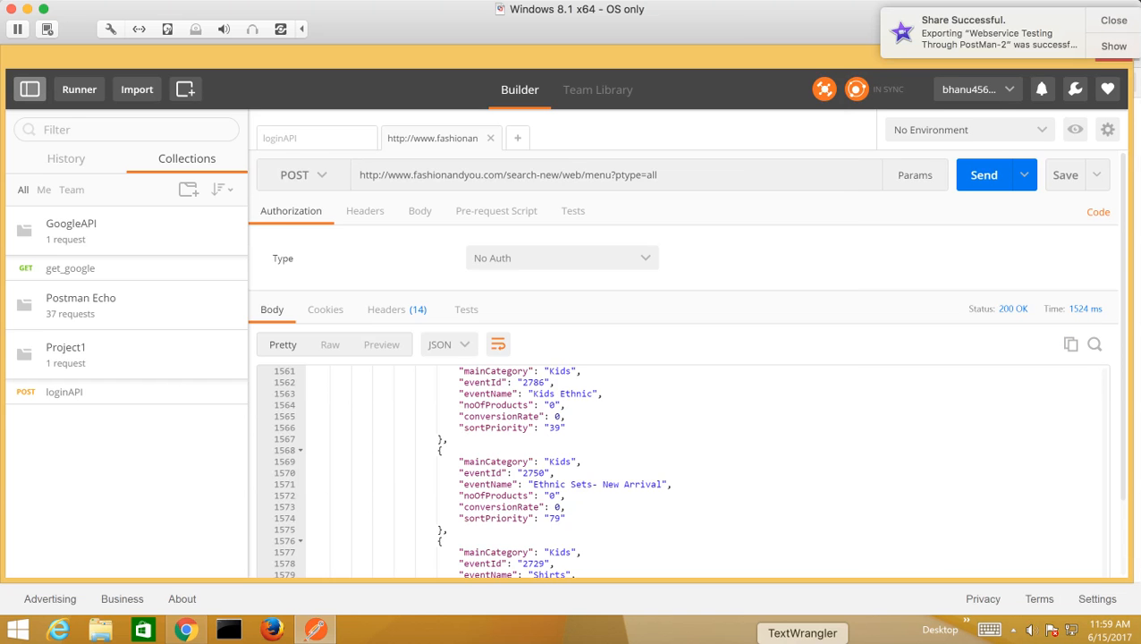
left_click(802, 640)
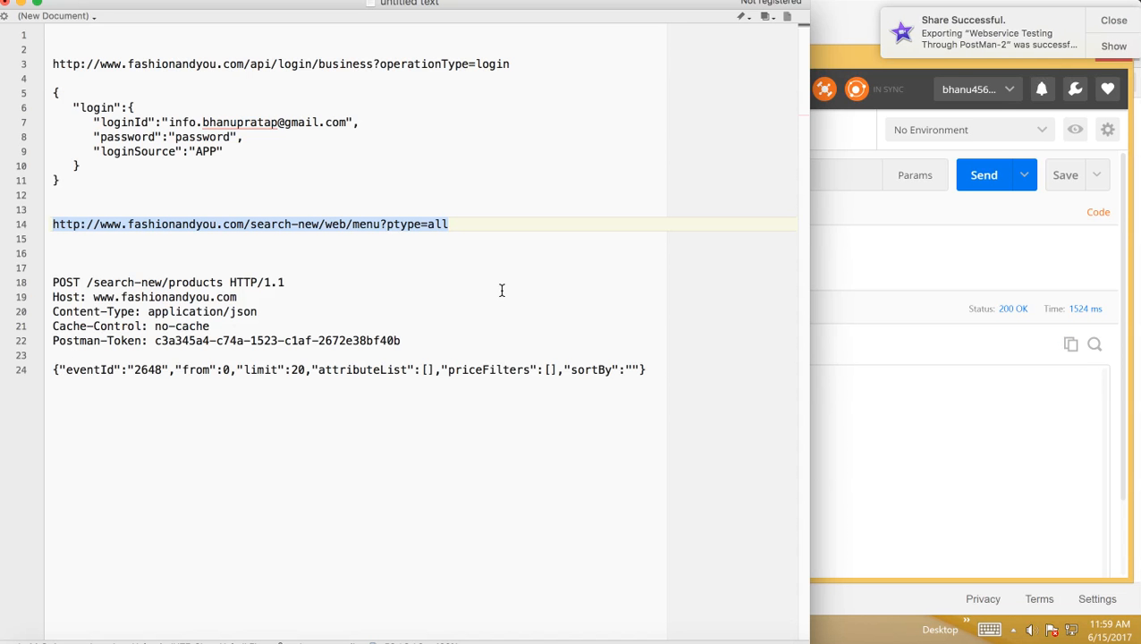
left_click(659, 369)
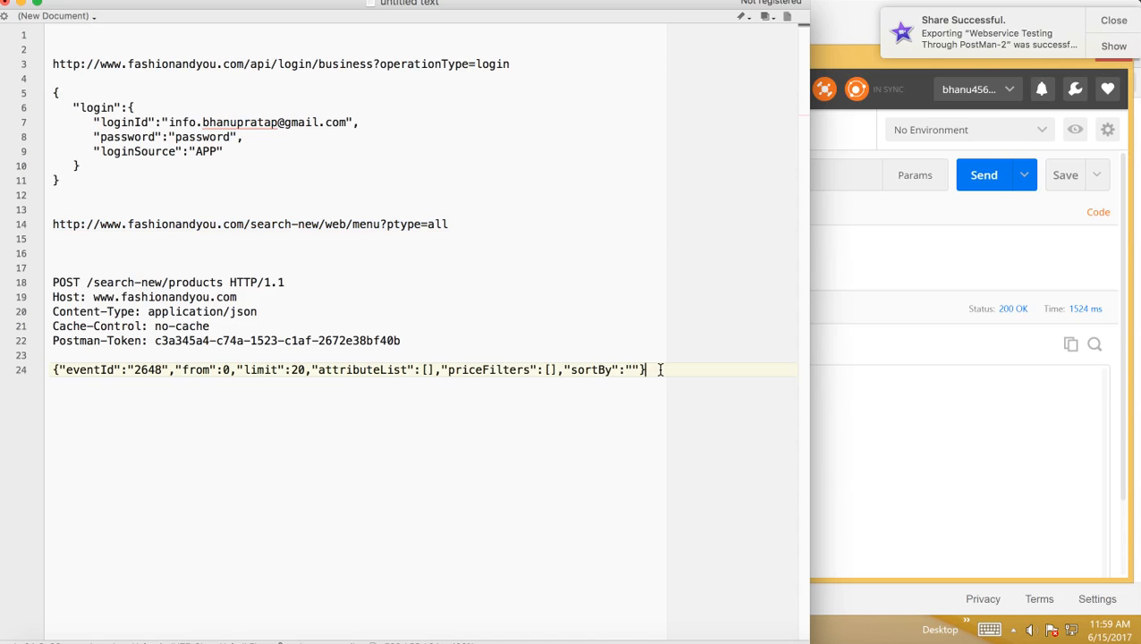
key("Return")
key("Return")
key("Return")
key("Return")
key("cmd+v")
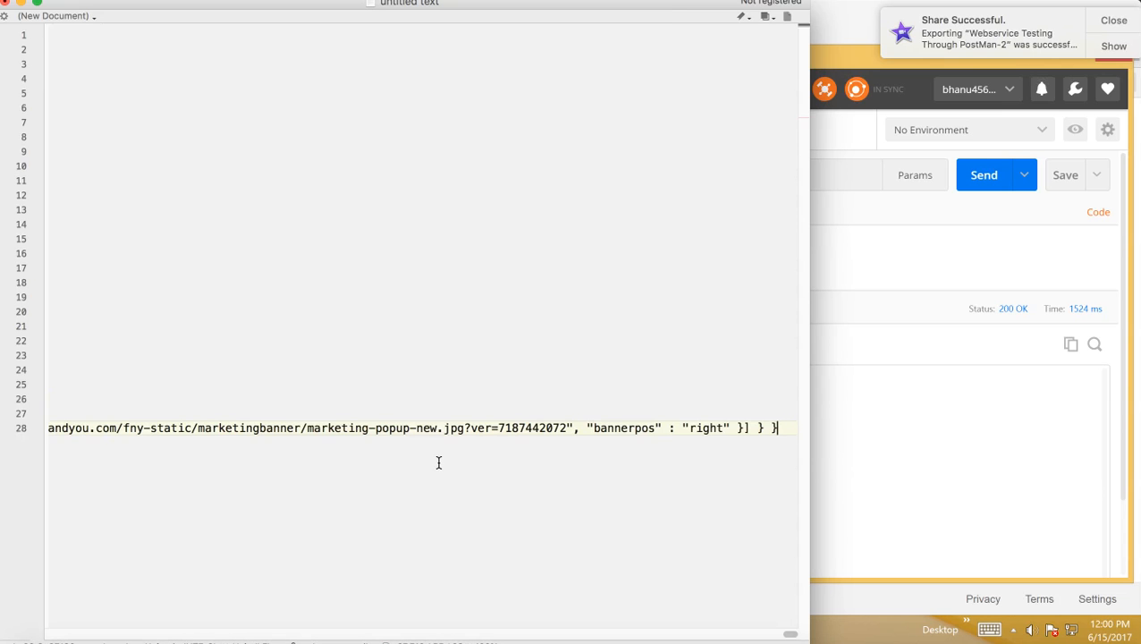
Check the pasted response body along its length in the notes and undo the paste
scroll(438, 462, "left", 15)
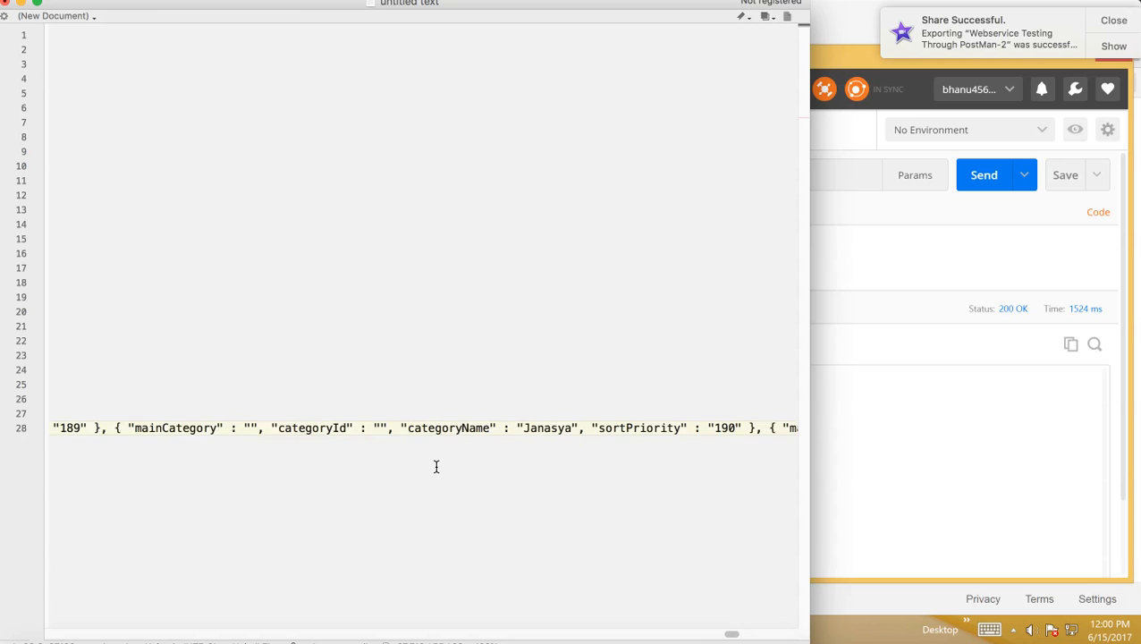
scroll(436, 466, "left", 15)
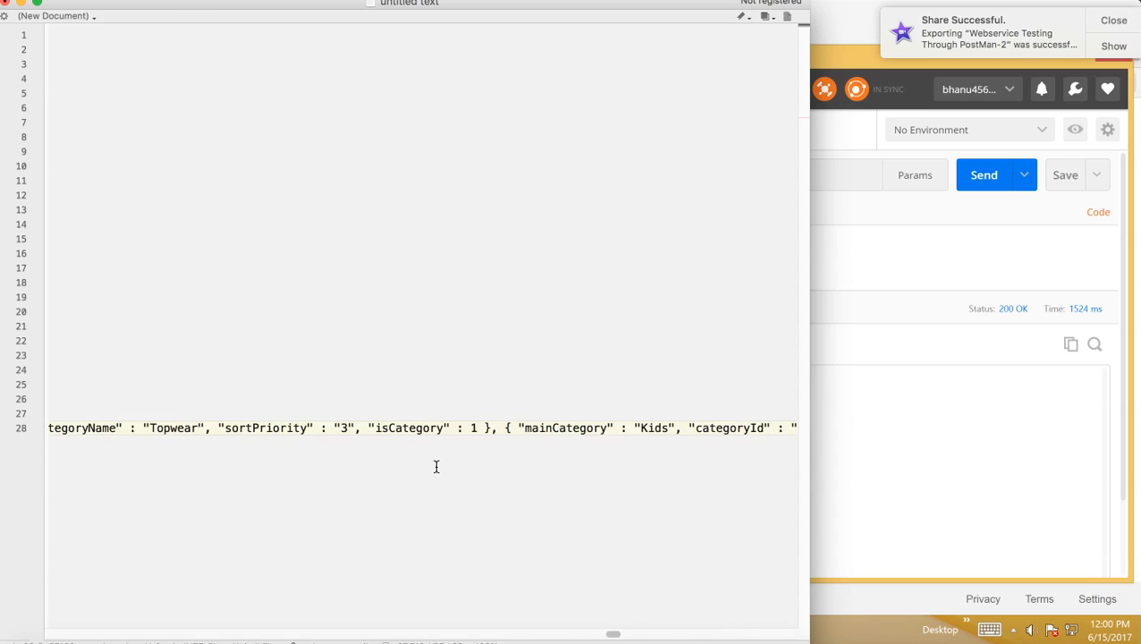
scroll(436, 466, "left", 15)
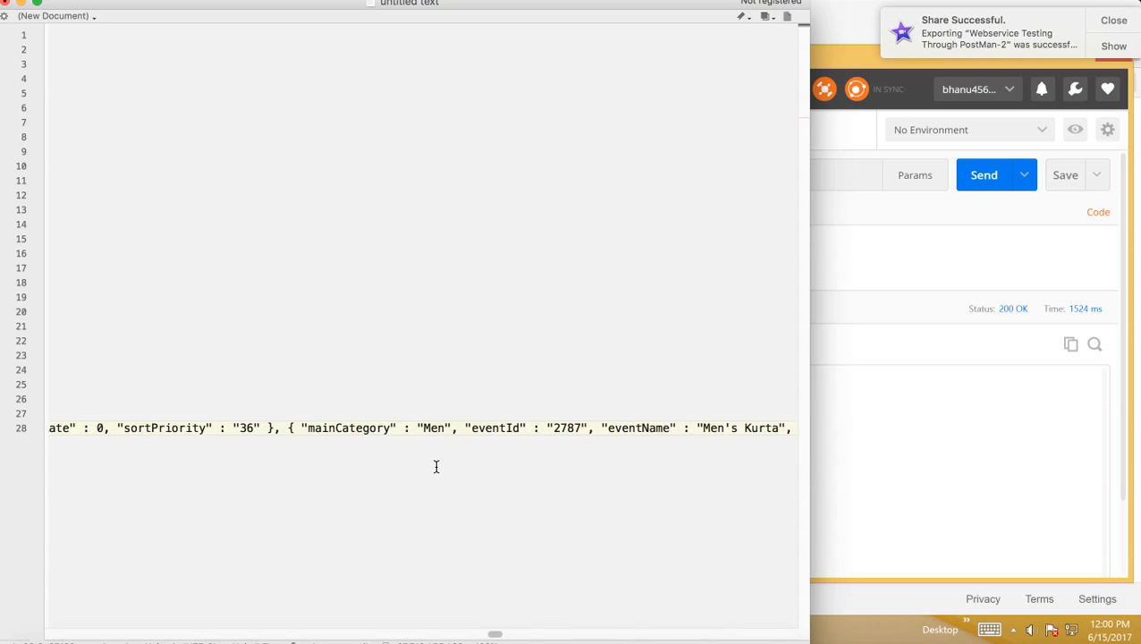
key("super+z")
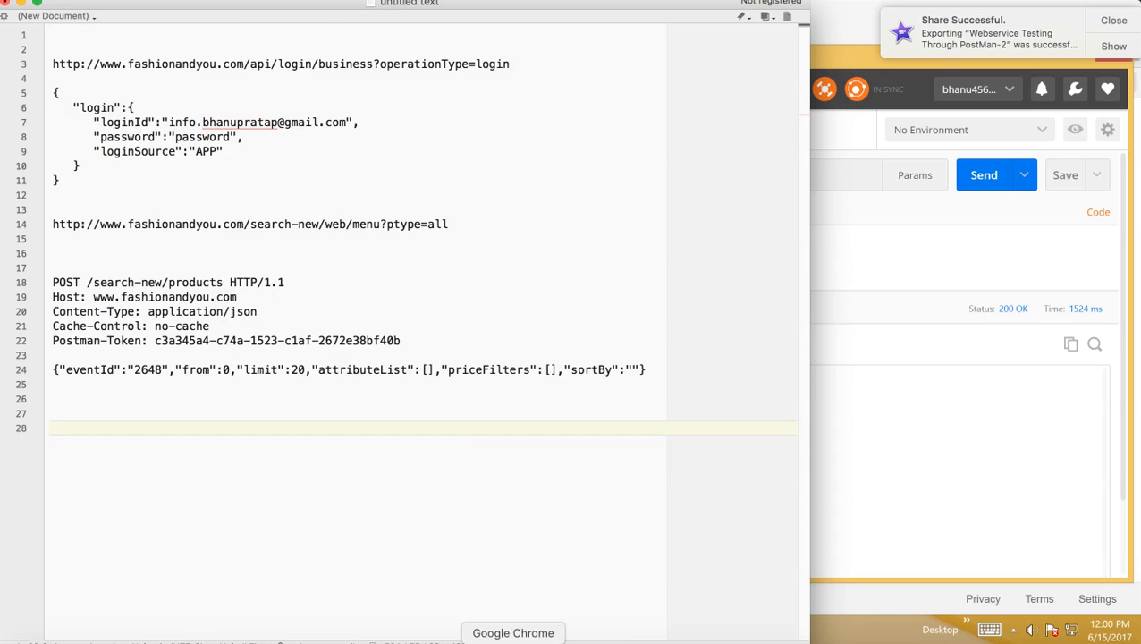
Switch to the JSON Formatter & Validator page in Chrome, replace its input with the copied menu response and process it
left_click(513, 638)
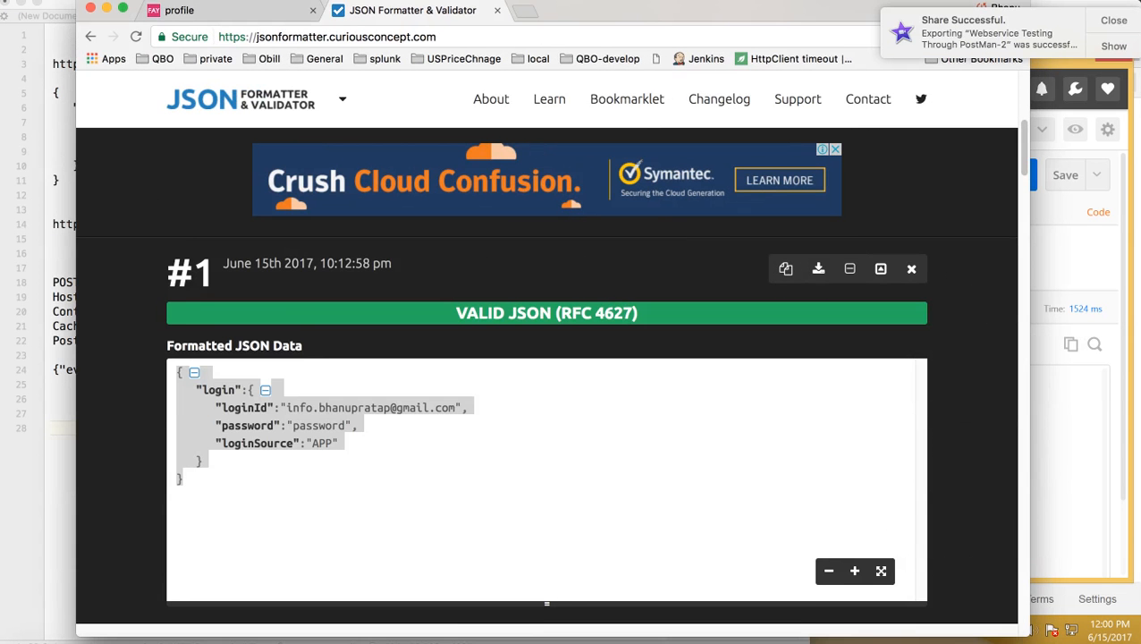
scroll(537, 414, "up", 10)
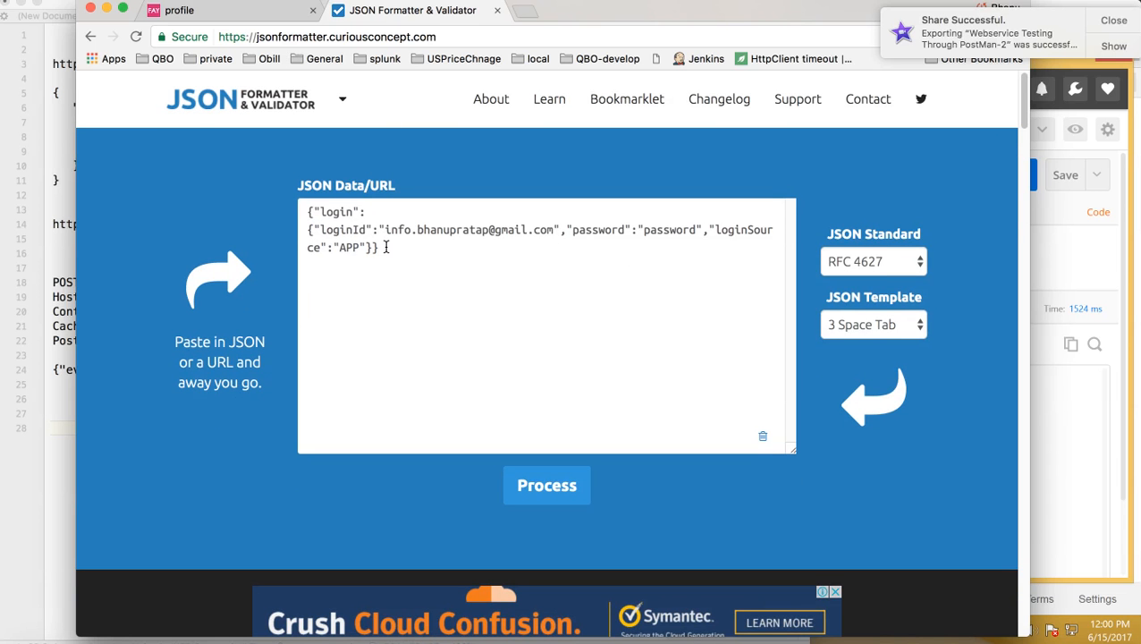
left_click_drag(385, 247, 249, 187)
key("BackSpace")
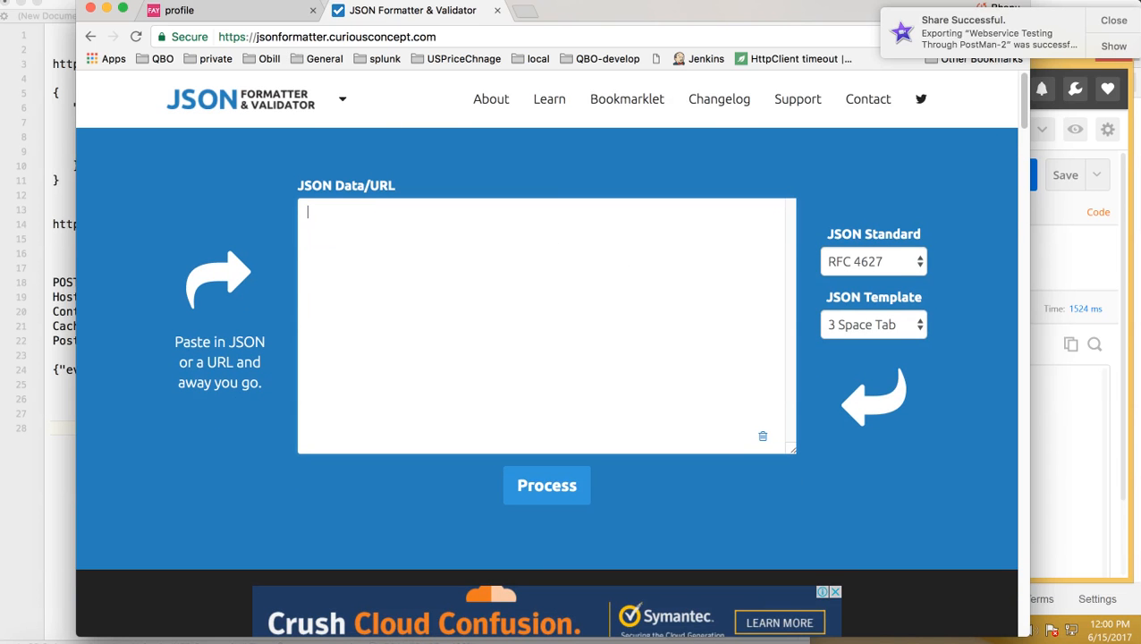
key("ctrl+v")
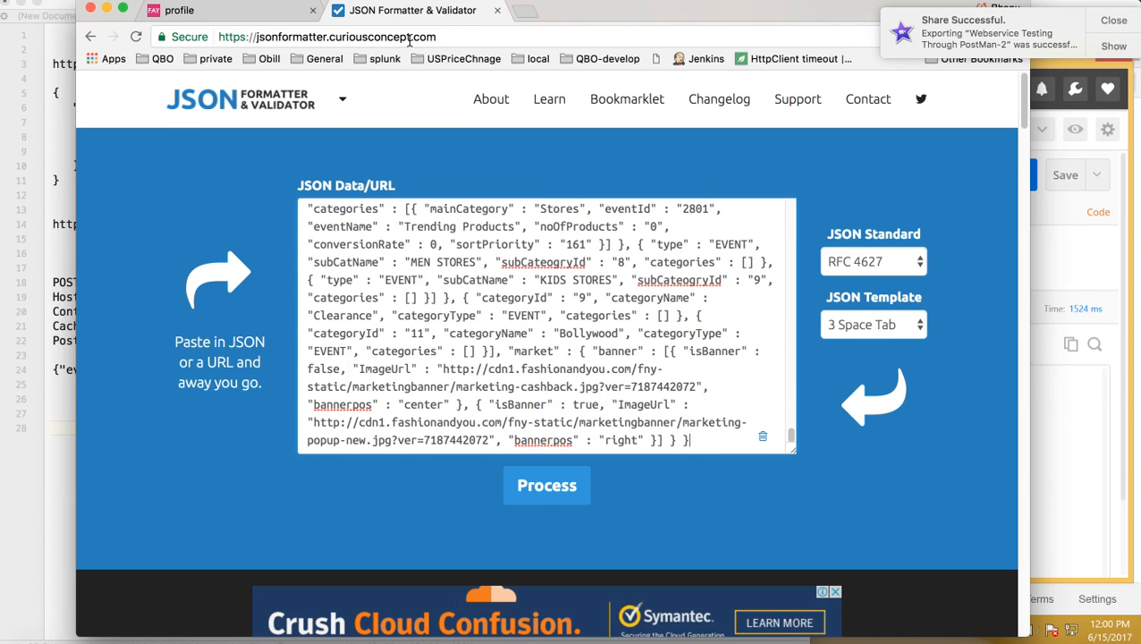
left_click(543, 491)
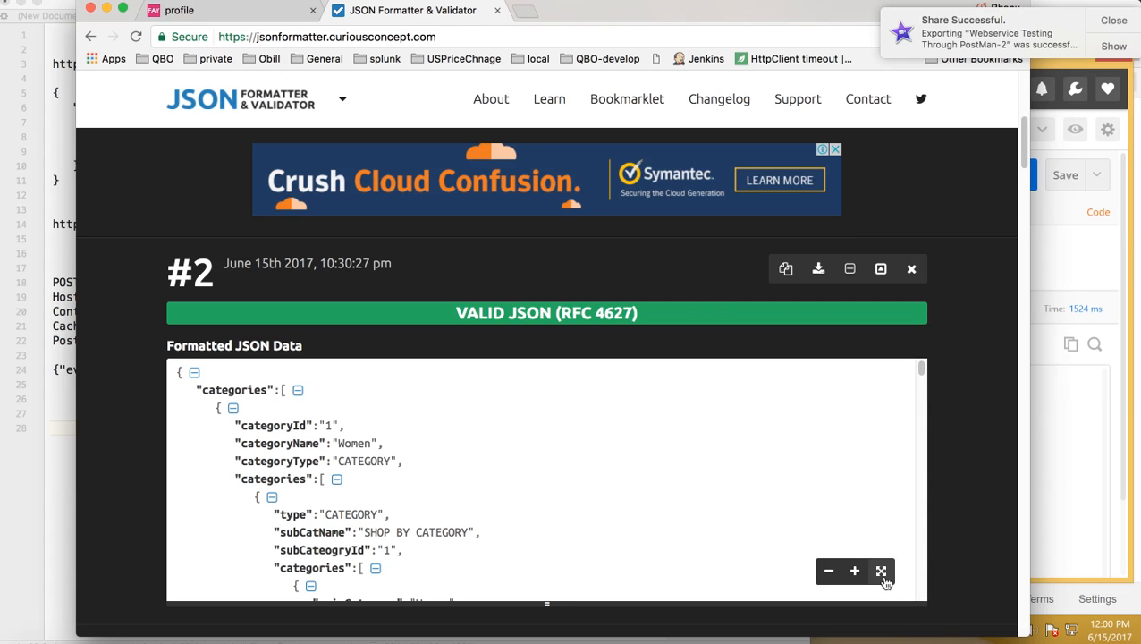
Show the formatted JSON full screen and copy the complete Women event object named Unstitched Suits
left_click(881, 572)
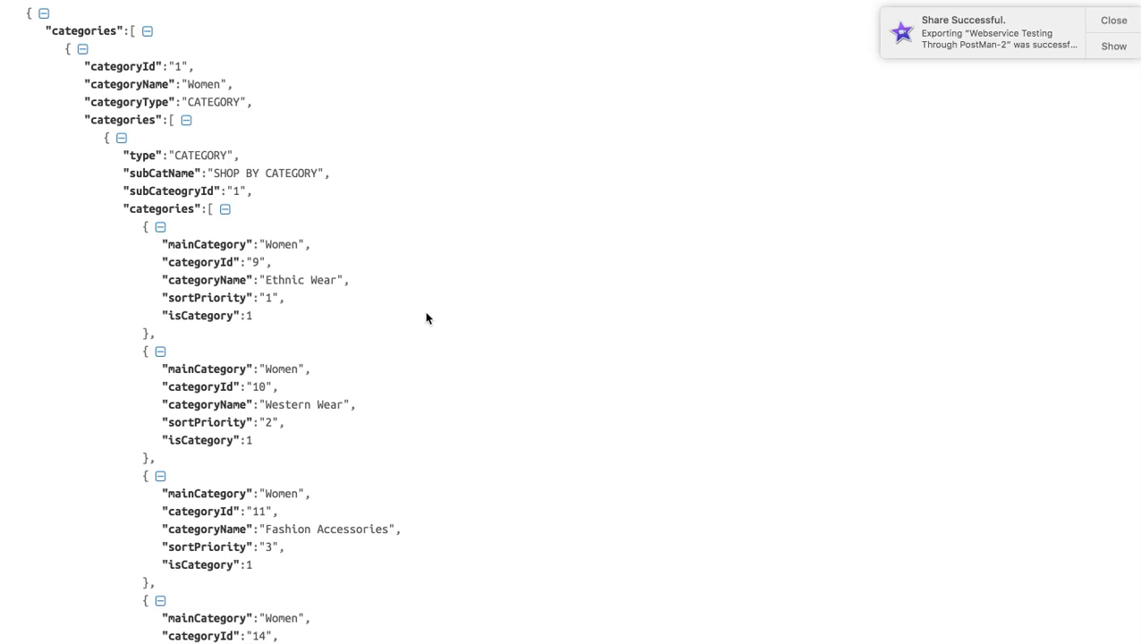
scroll(426, 317, "down", 10)
scroll(426, 317, "down", 15)
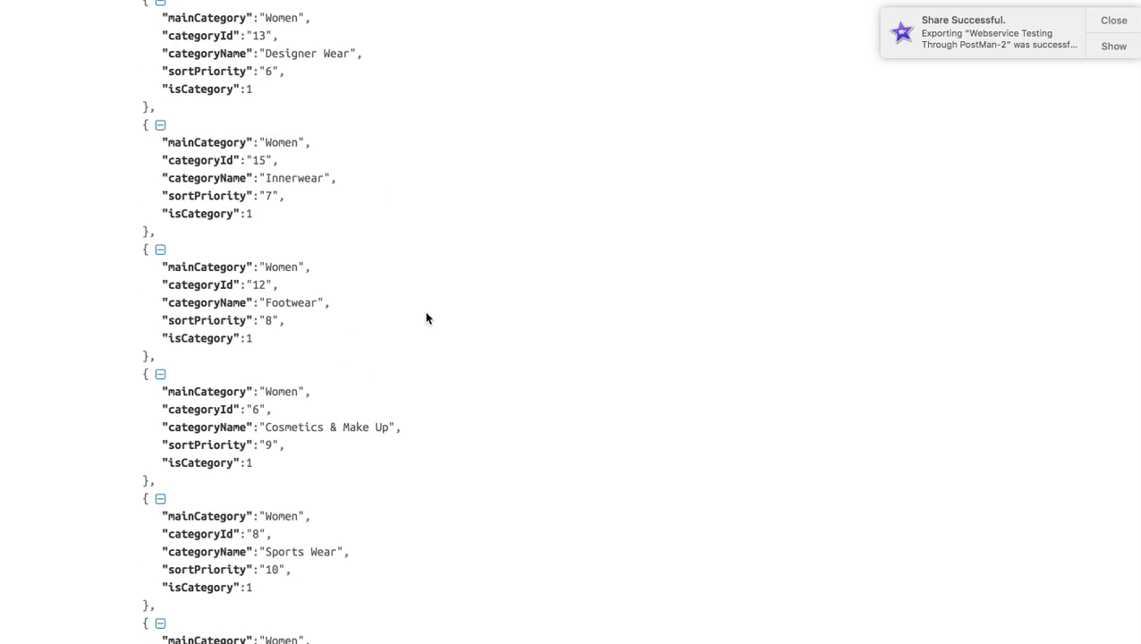
scroll(426, 317, "down", 15)
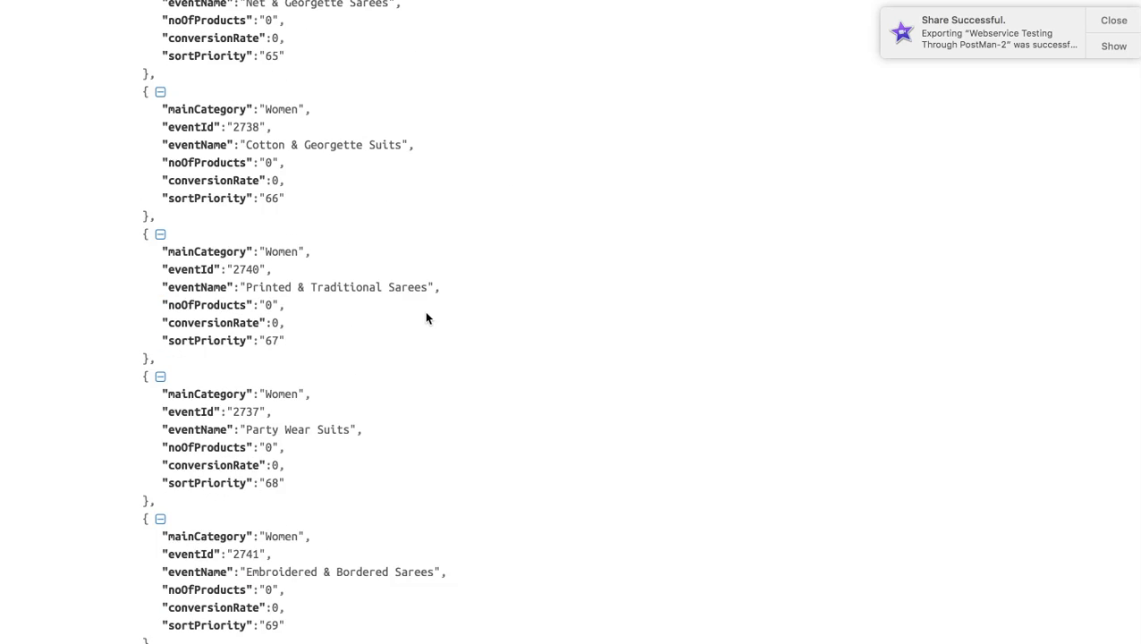
scroll(426, 318, "down", 5)
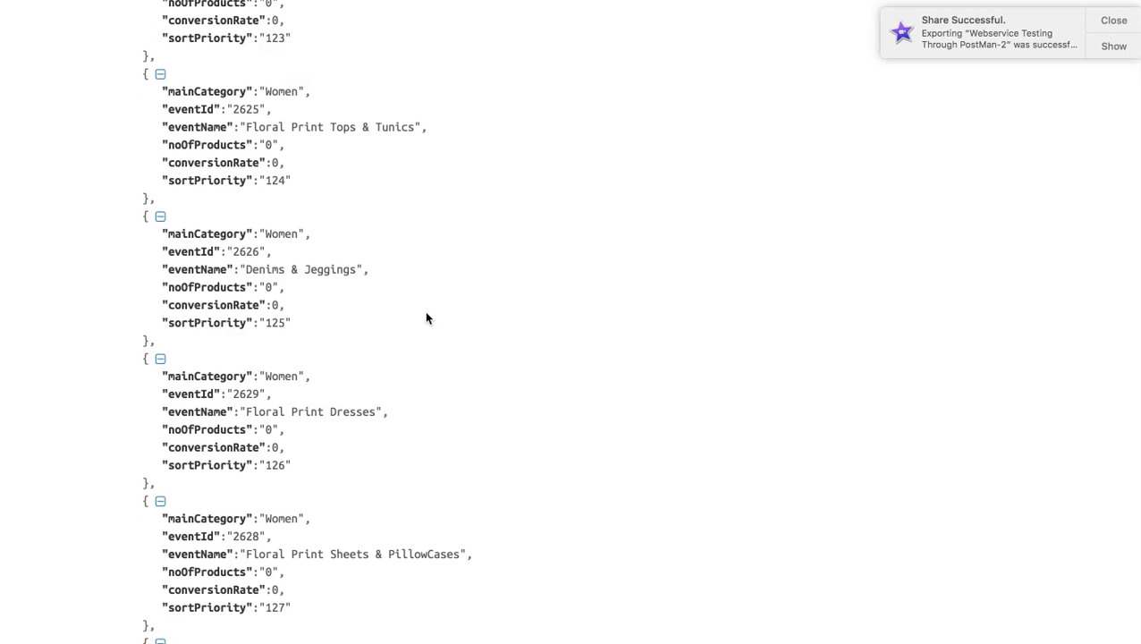
scroll(426, 317, "down", 8)
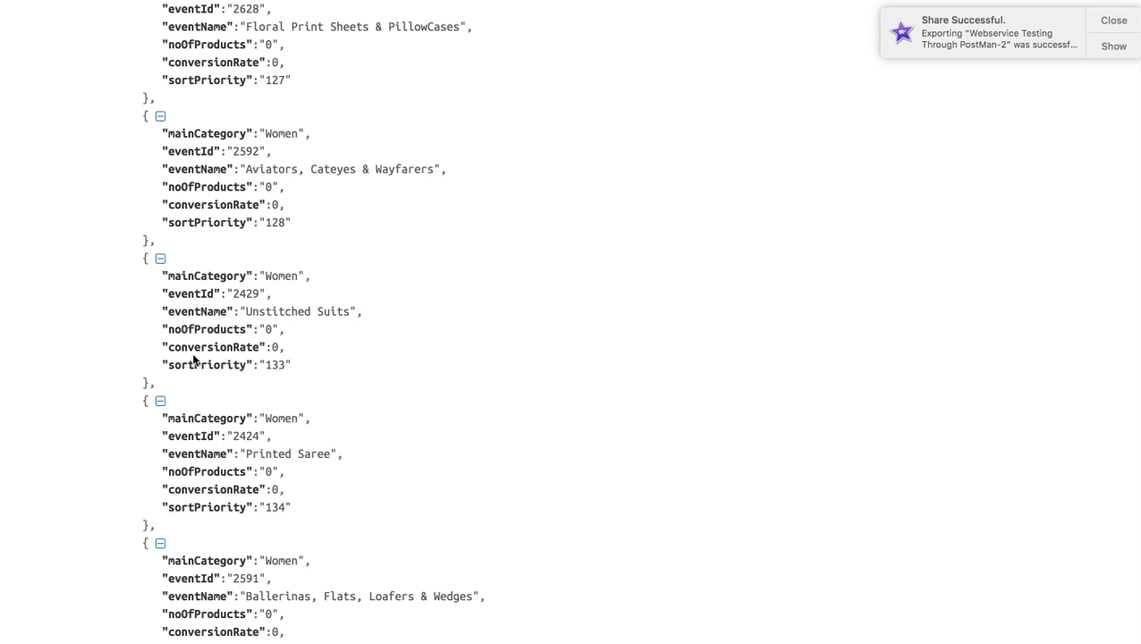
left_click_drag(156, 385, 101, 259)
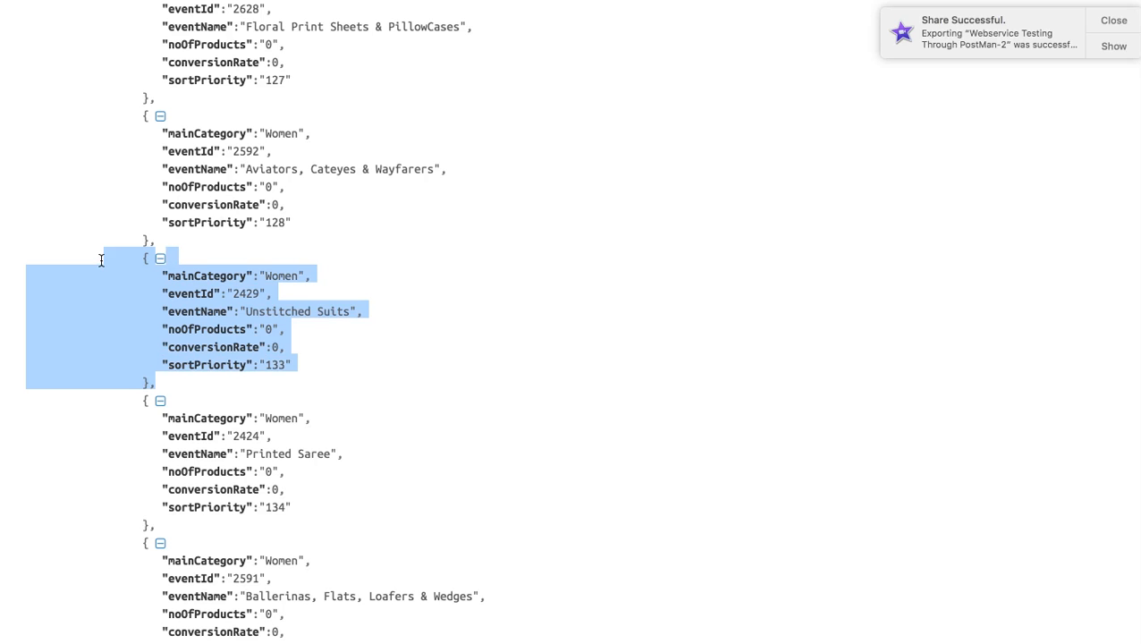
right_click(185, 310)
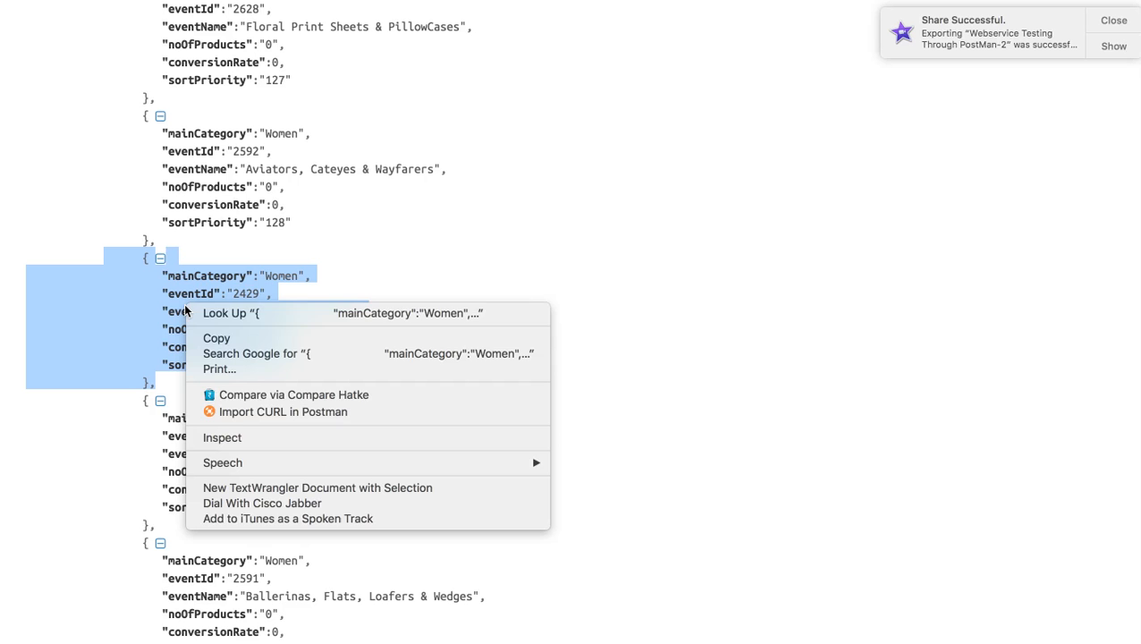
left_click(218, 338)
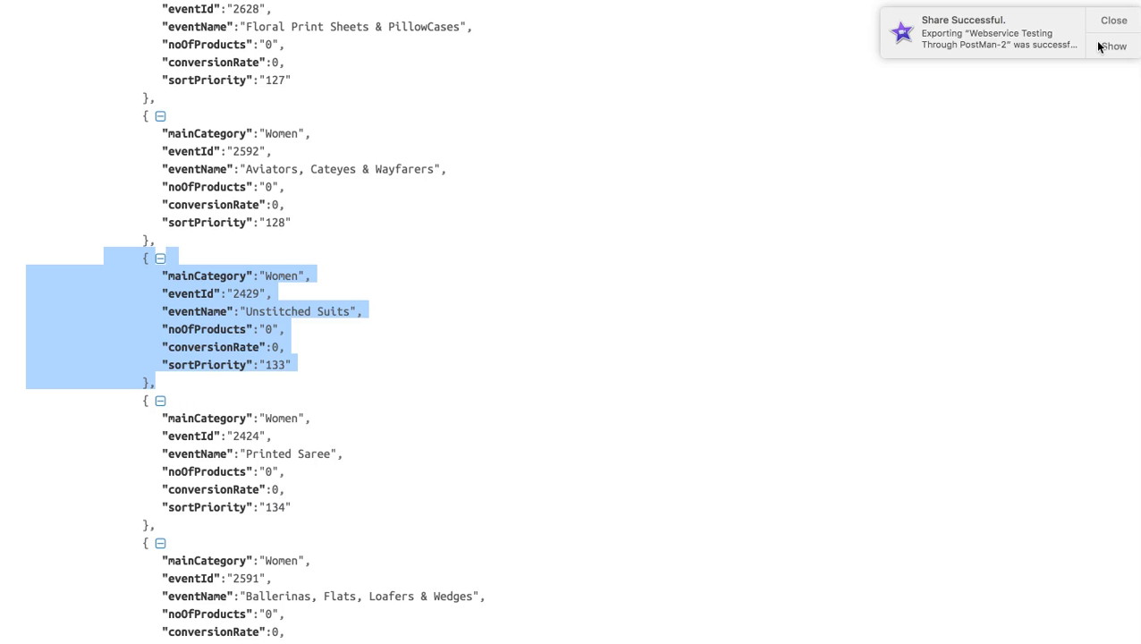
Switch to the TextWrangler notes, paste the event object at line 28 and add two blank lines below the eventId request body
left_click(1113, 20)
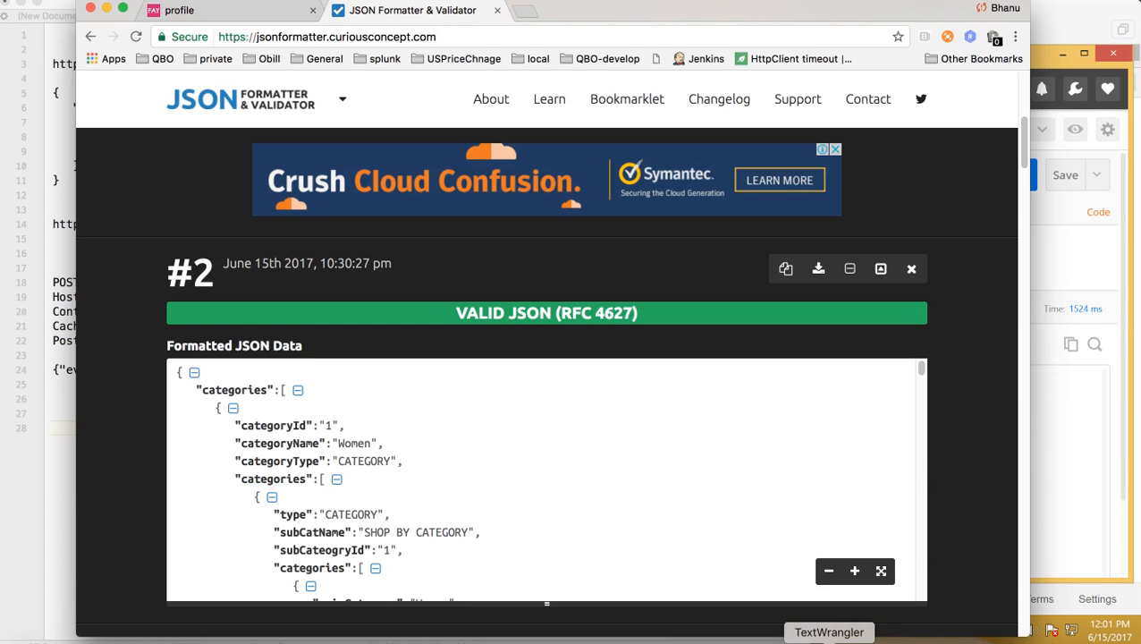
left_click(829, 639)
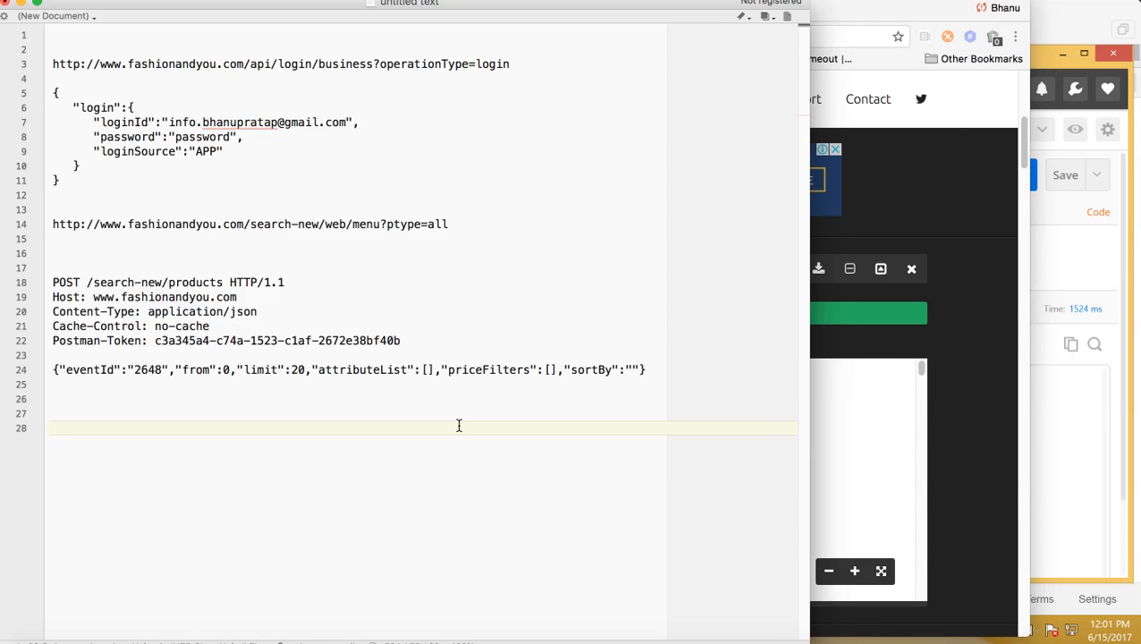
key("super+v")
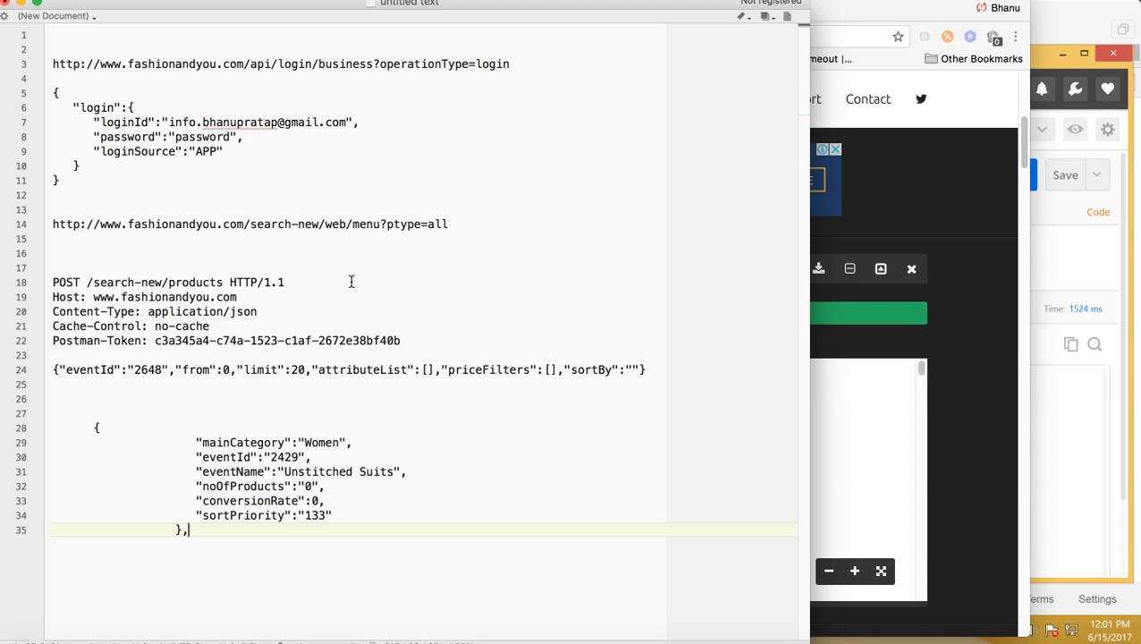
left_click(655, 369)
key("Return")
key("Return")
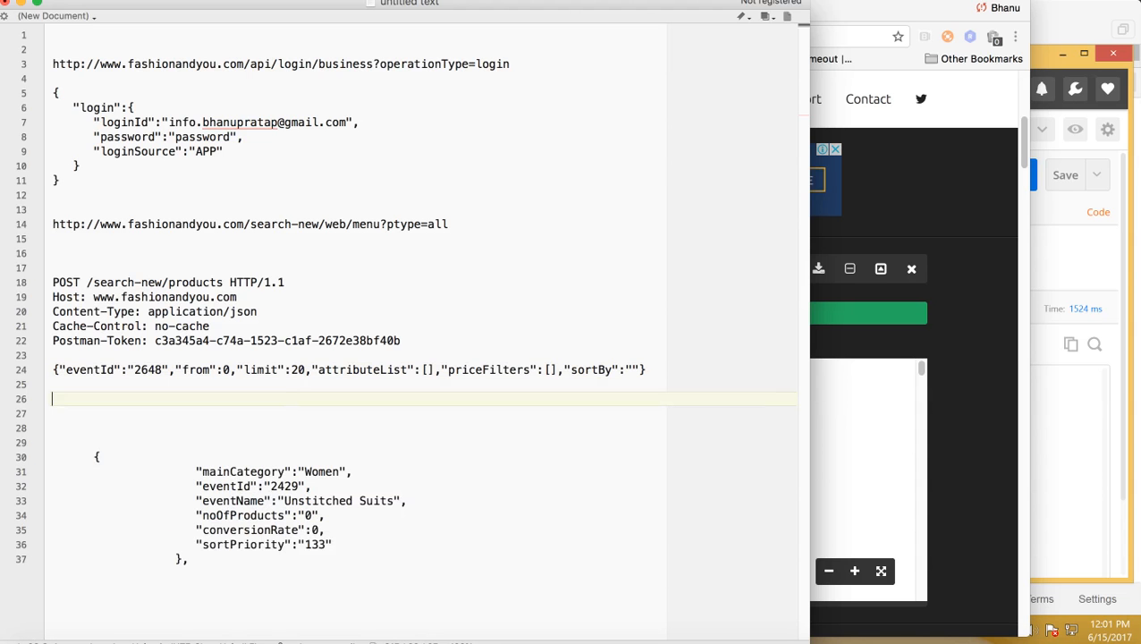
Copy the menu?ptype=all URL and paste it on a new line directly above the POST /search-new/products line, adding two blank lines
left_click_drag(653, 369, 43, 282)
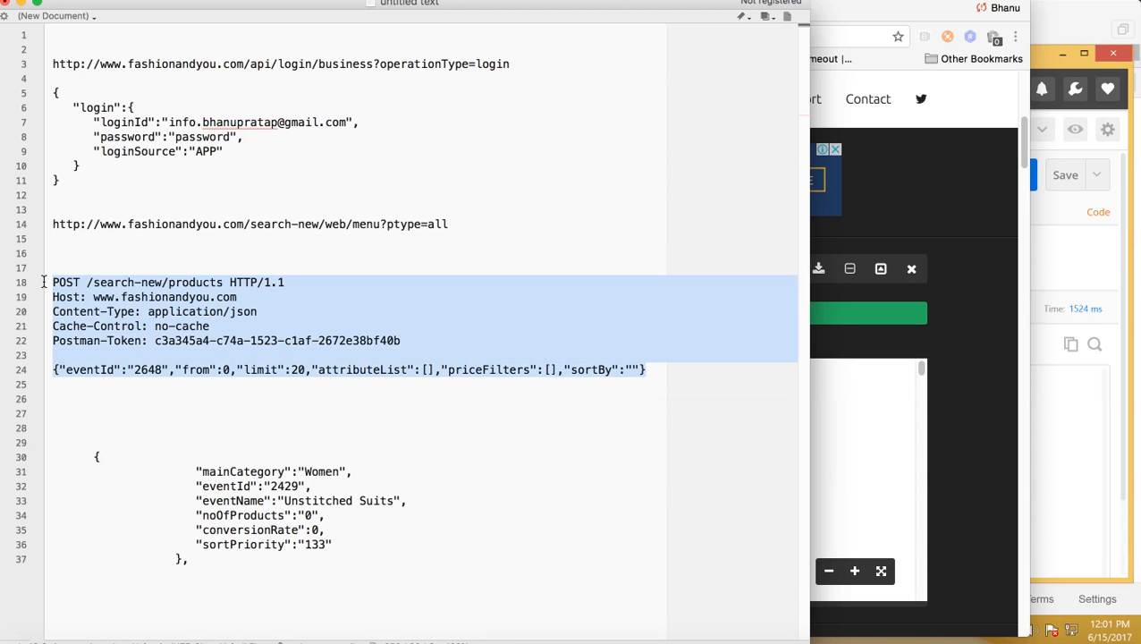
left_click(274, 236)
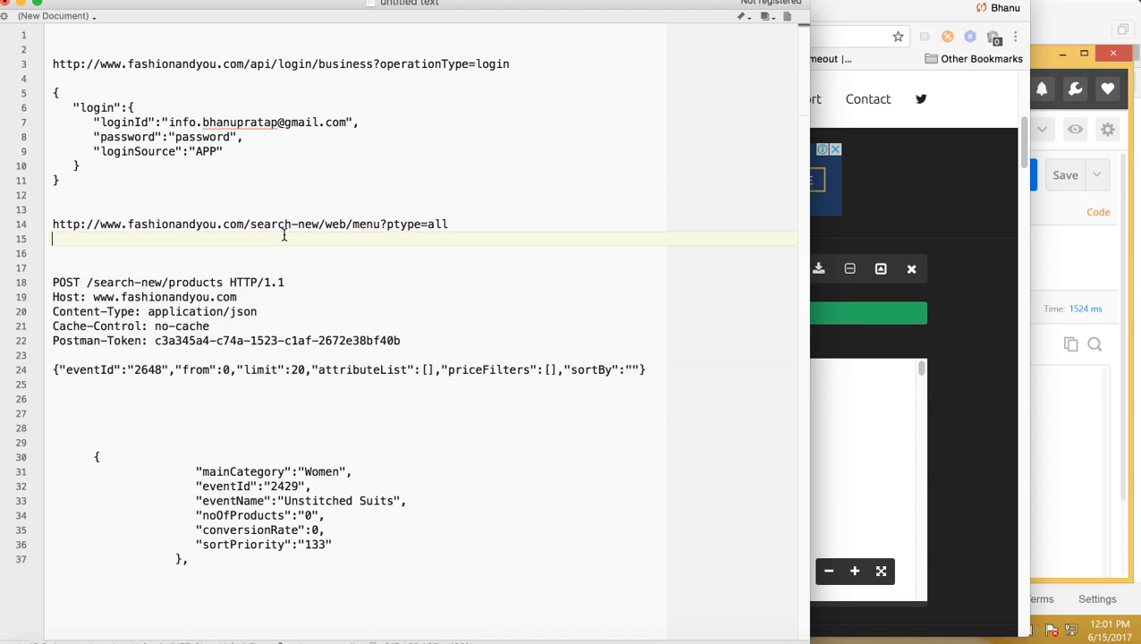
left_click(463, 220)
left_click_drag(391, 224, 51, 226)
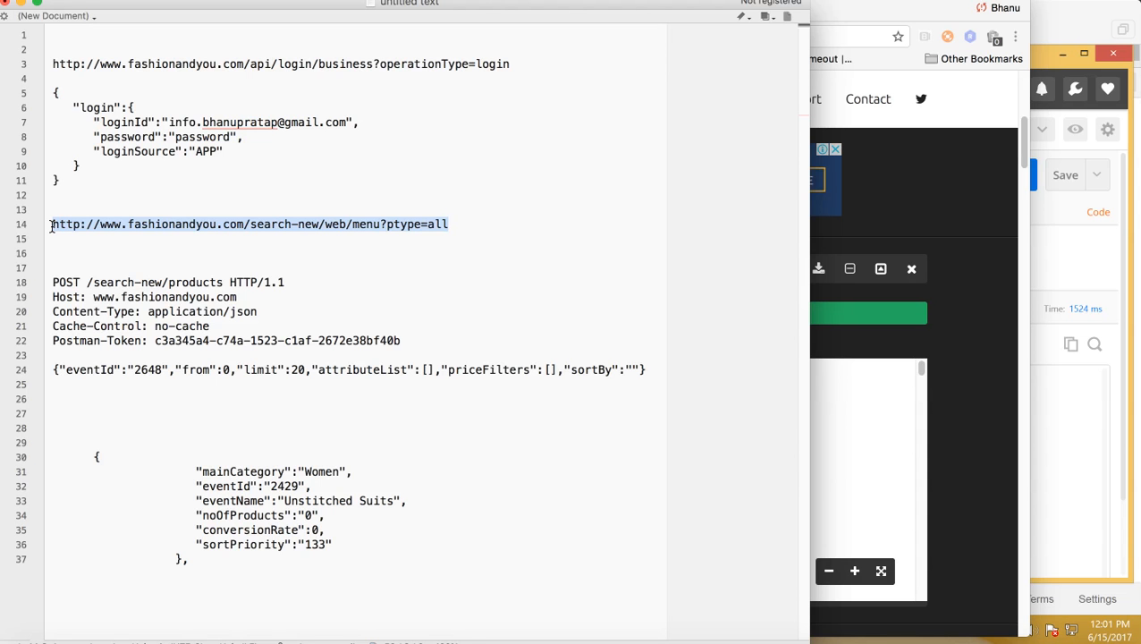
left_click(398, 239)
left_click(453, 223)
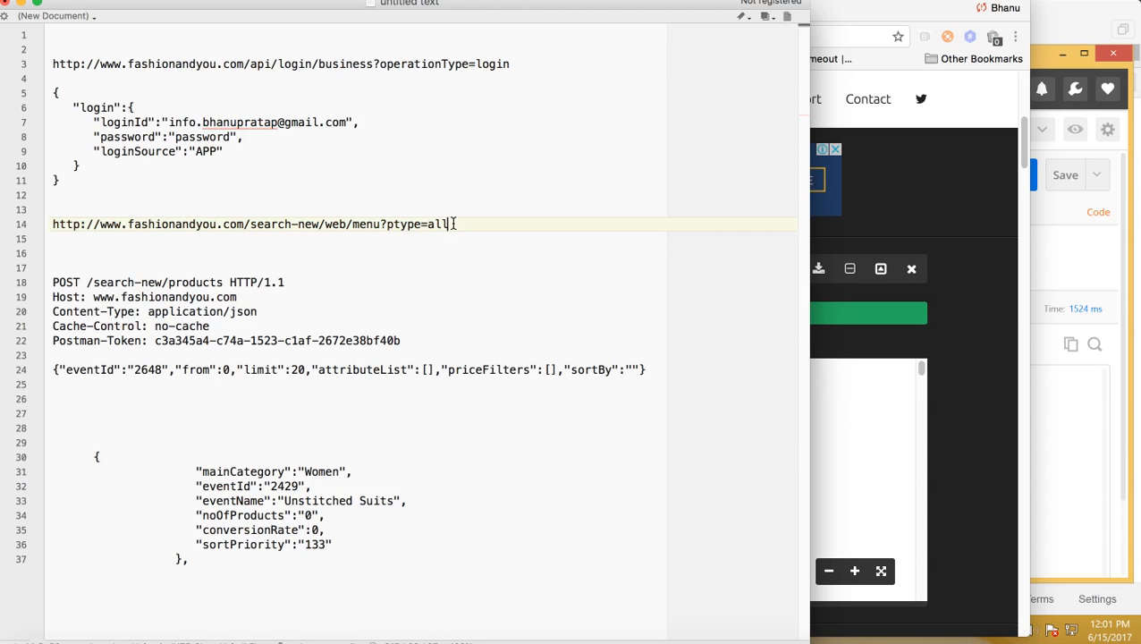
left_click(11, 222)
left_click(68, 256)
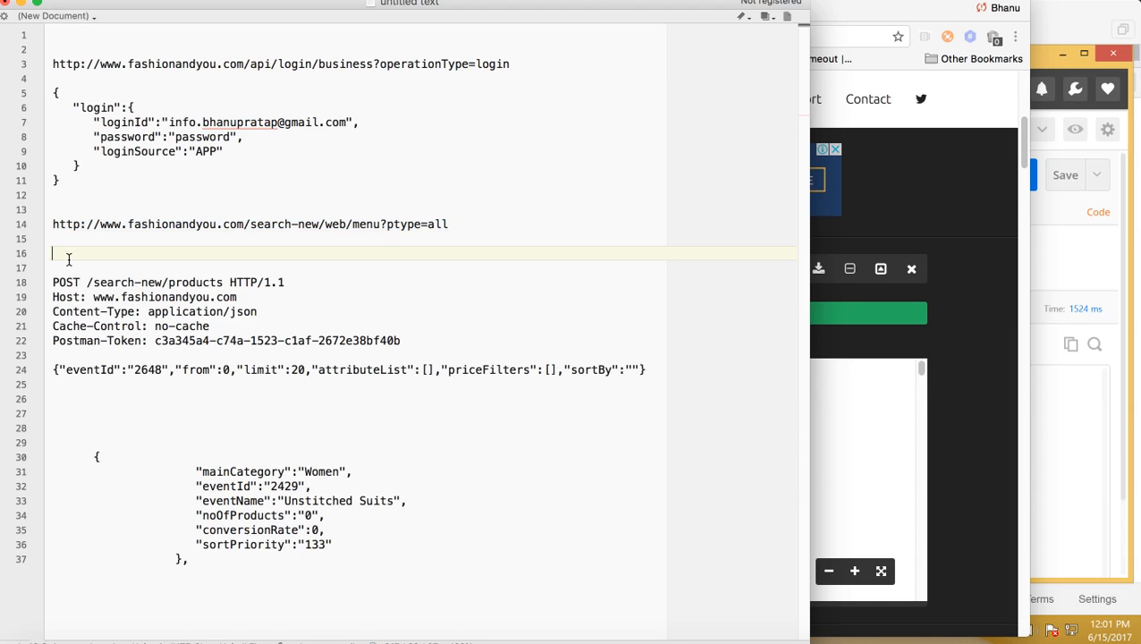
key("Return")
key("Return")
key("ctrl+v")
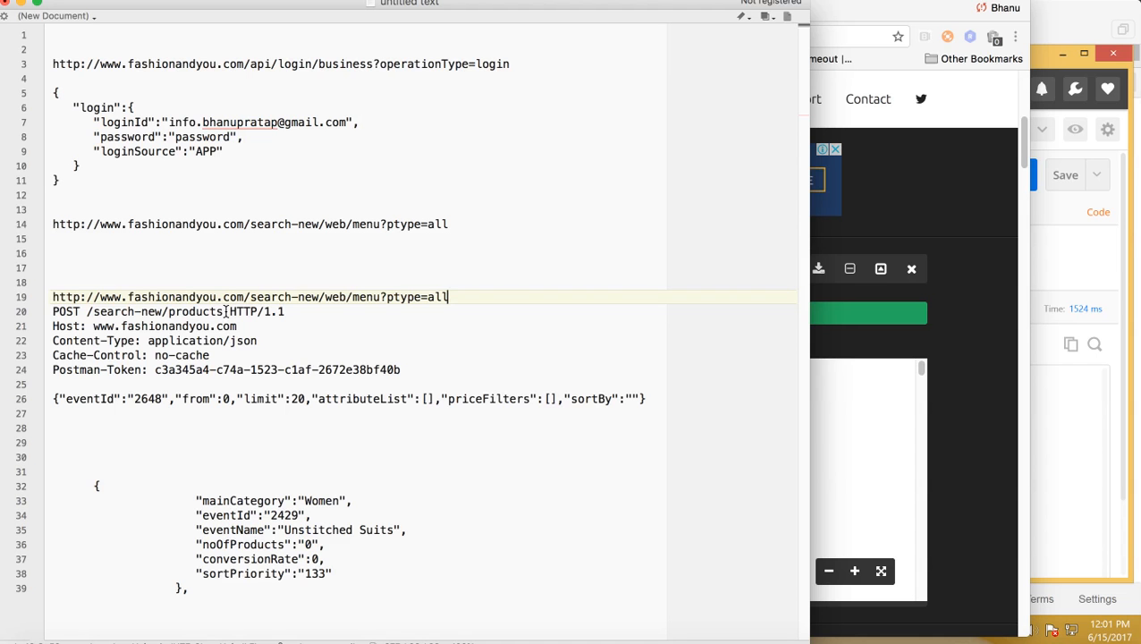
left_click_drag(223, 311, 90, 311)
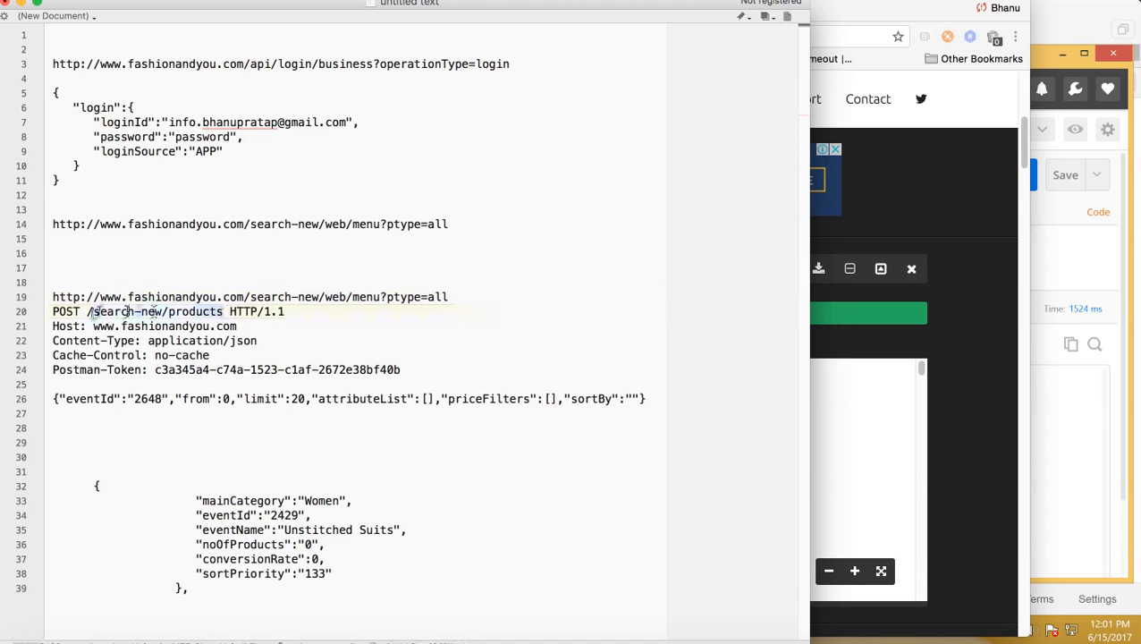
left_click(440, 297)
left_click_drag(442, 297, 250, 296)
key("BackSpace")
key("super+v")
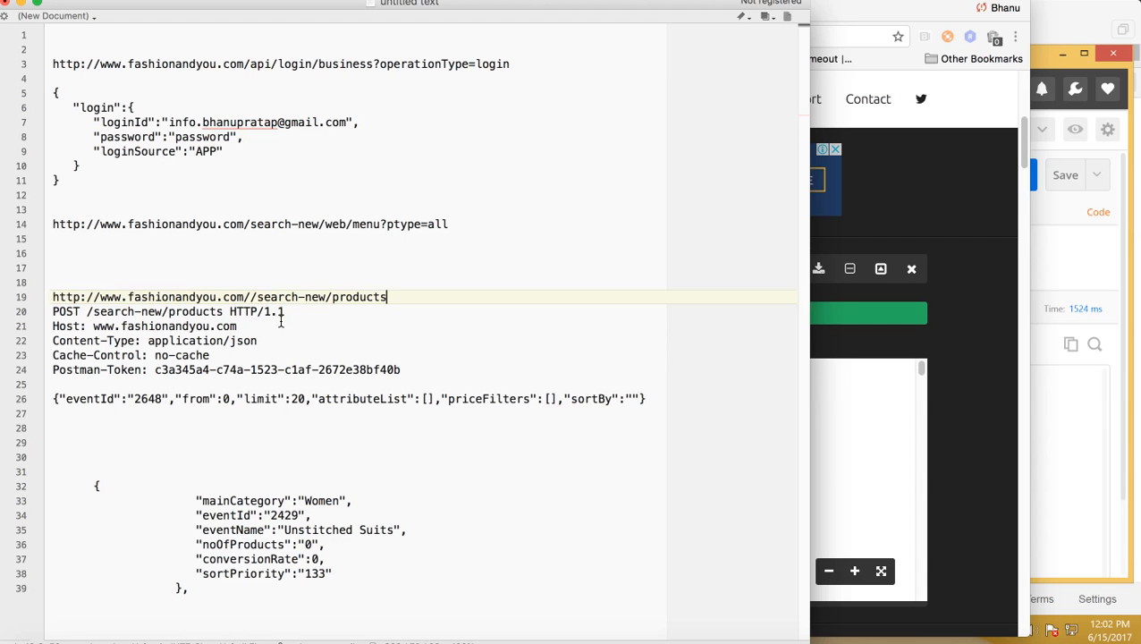
left_click(255, 296)
key("BackSpace")
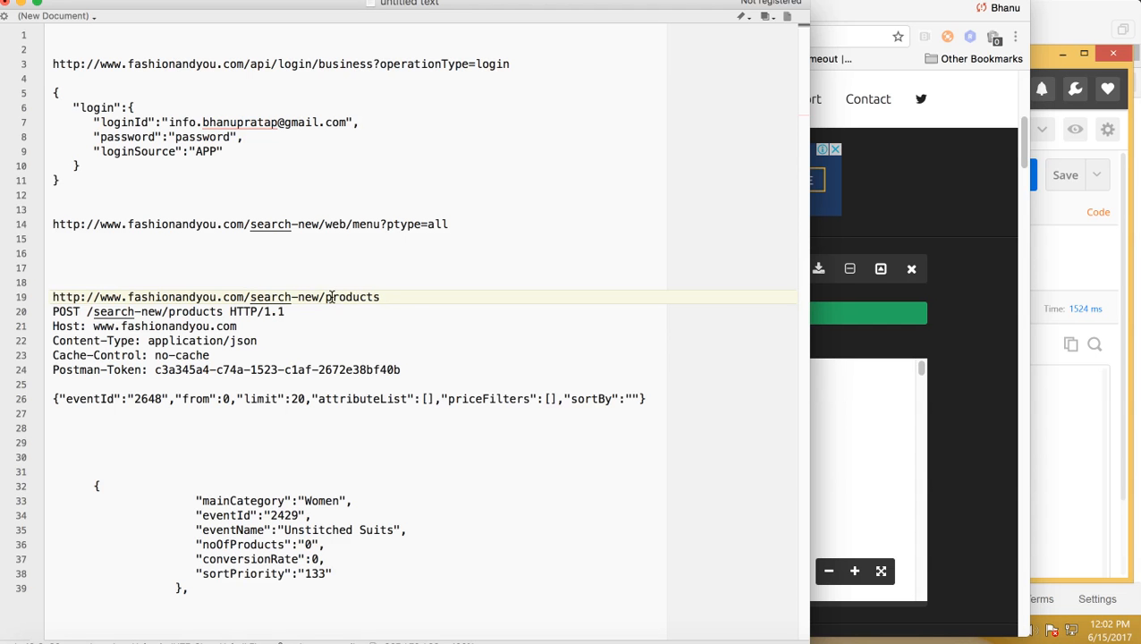
Delete the Cache-Control and Postman-Token header lines from the products request, keeping the Content-Type line
left_click_drag(390, 297, 29, 296)
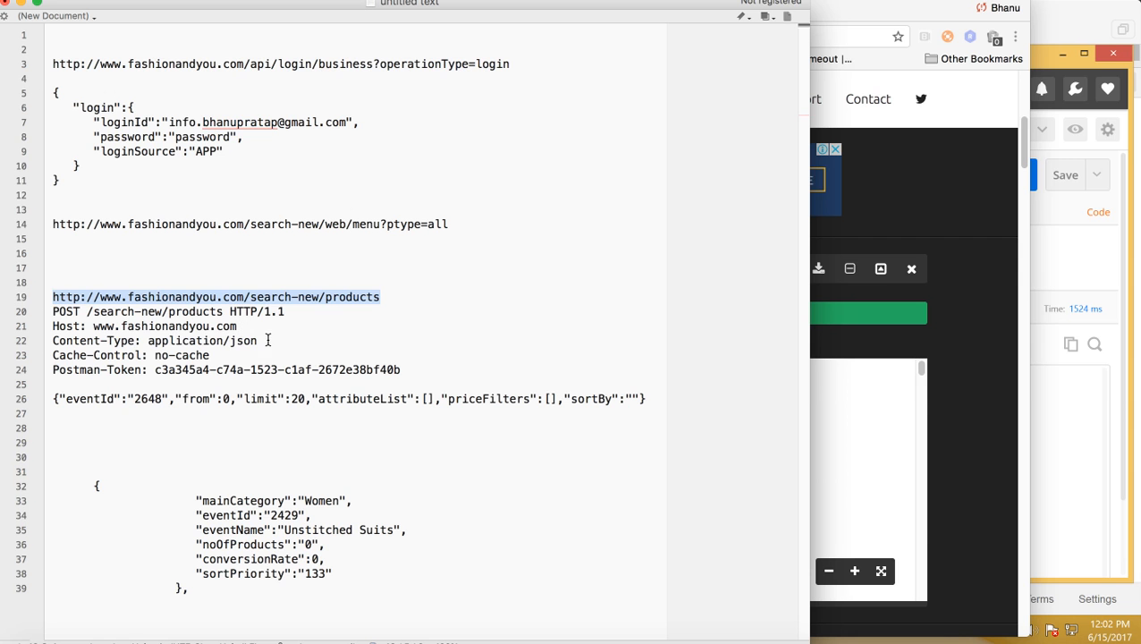
left_click_drag(258, 341, 150, 345)
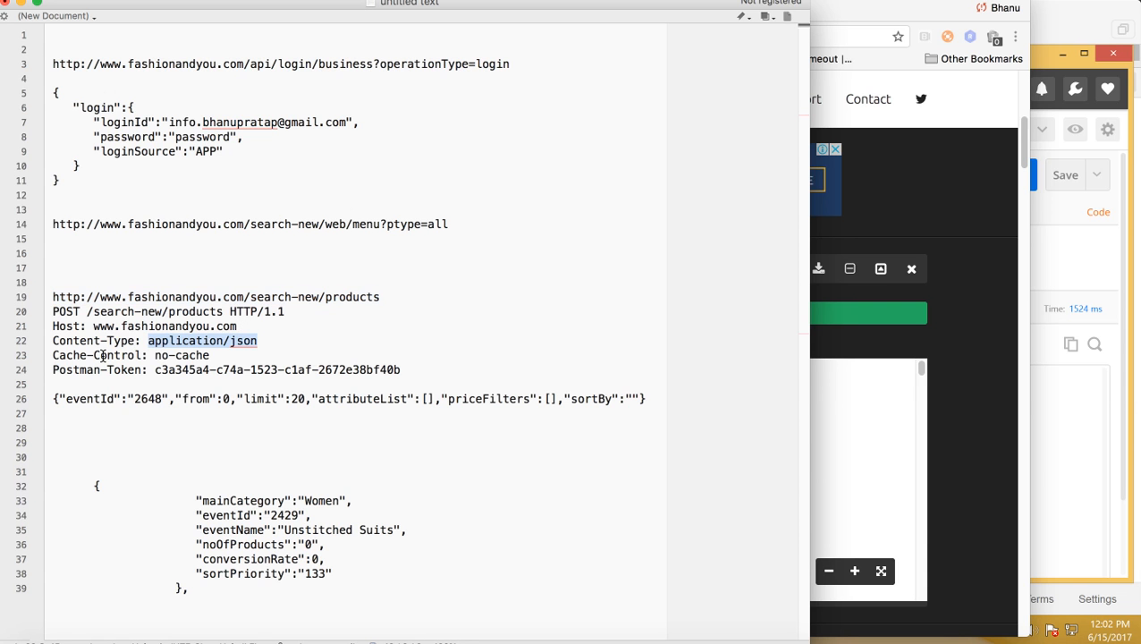
left_click(412, 369)
left_click_drag(412, 369, 52, 355)
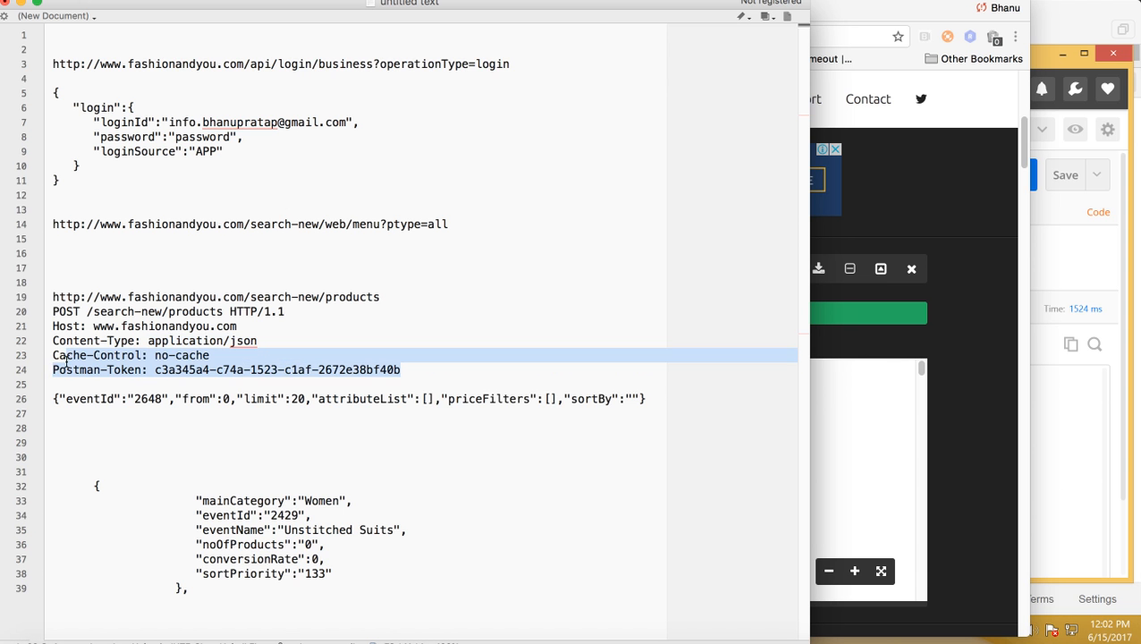
key("BackSpace")
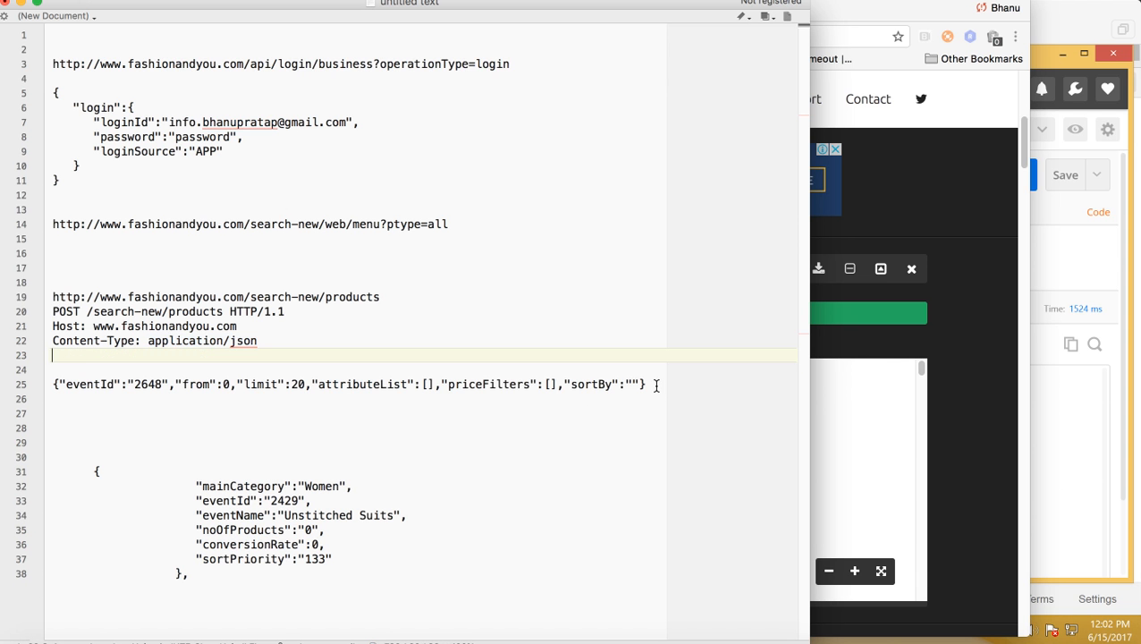
left_click_drag(655, 386, 50, 384)
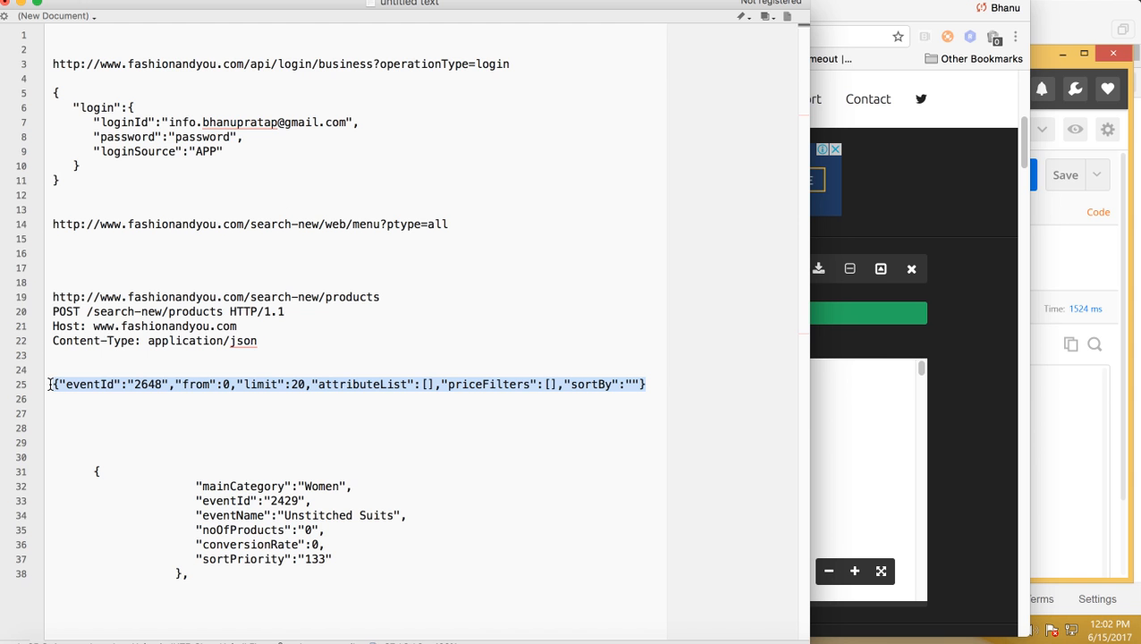
left_click(147, 386)
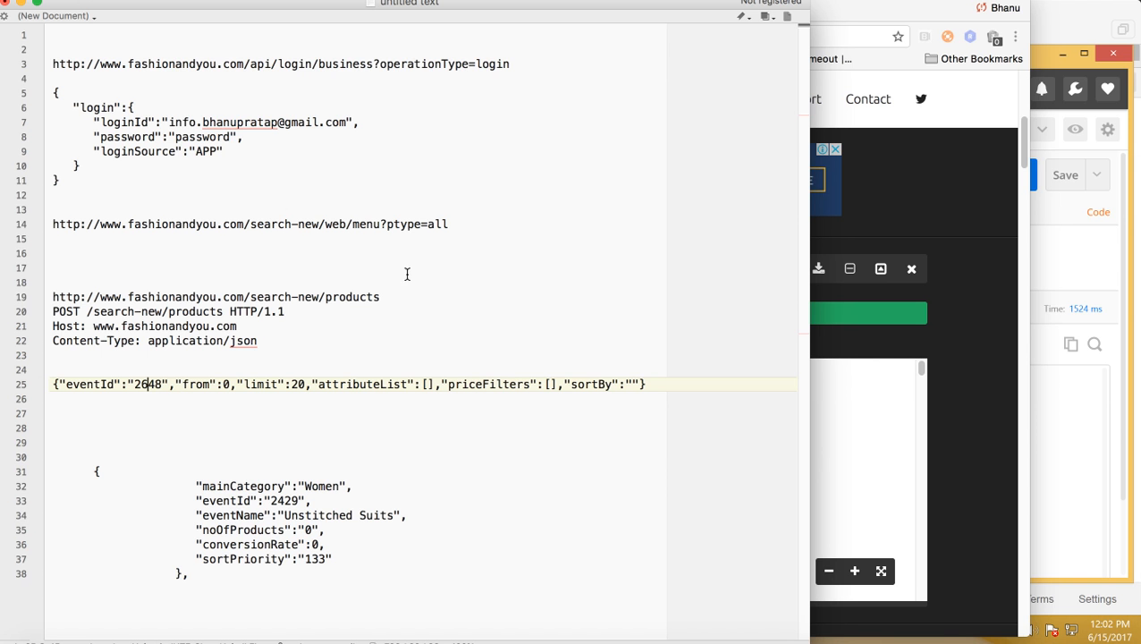
left_click_drag(390, 297, 11, 301)
key("ctrl+c")
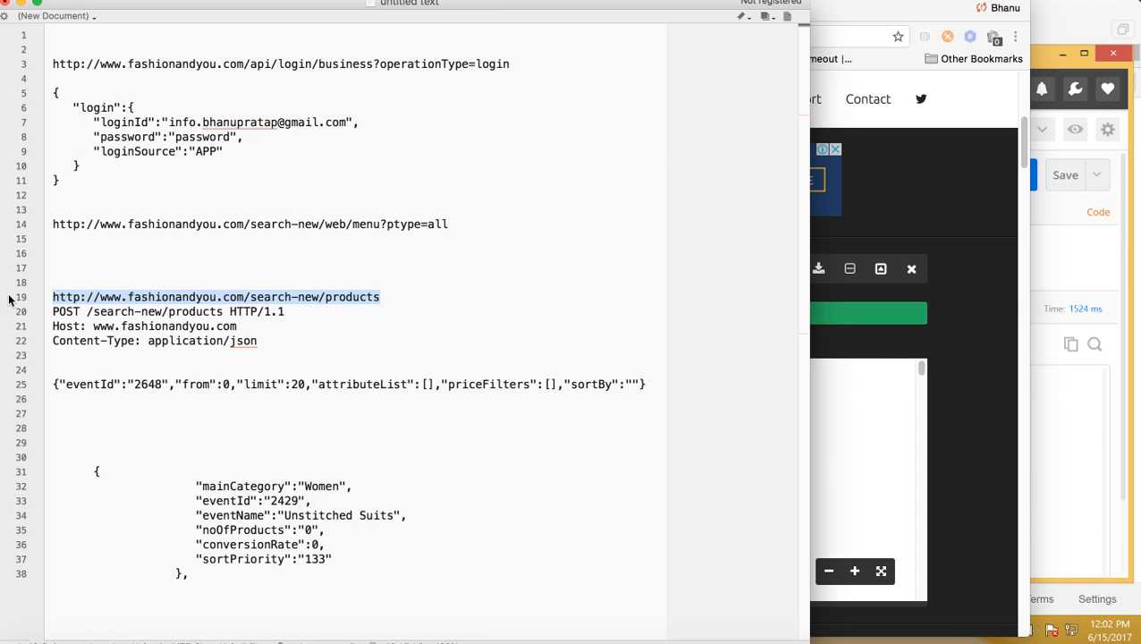
left_click(1082, 252)
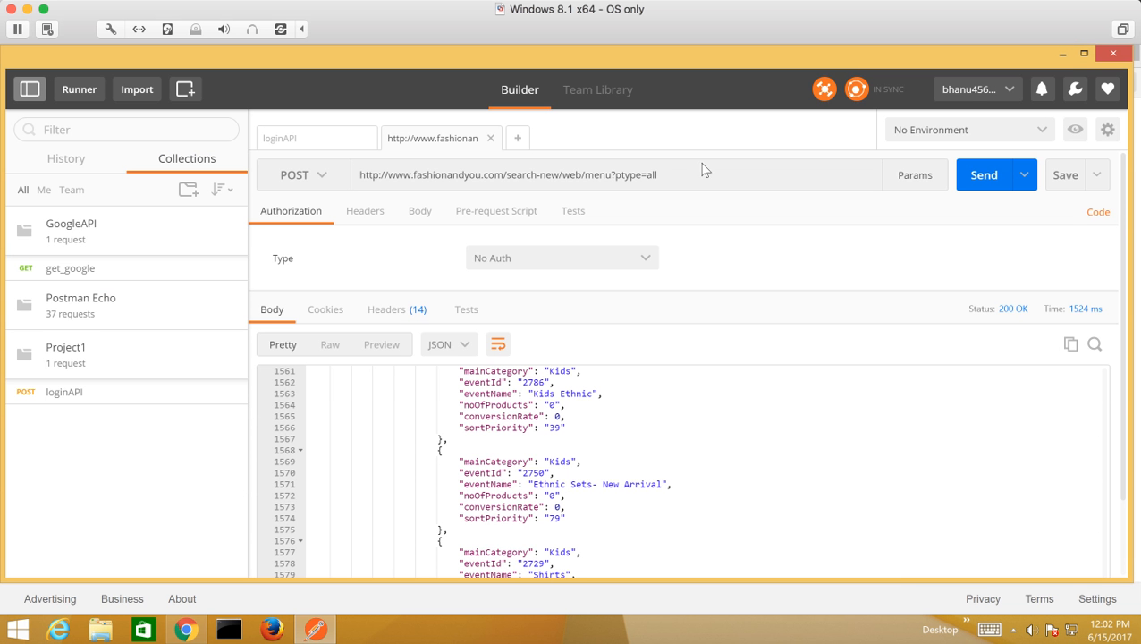
left_click(517, 140)
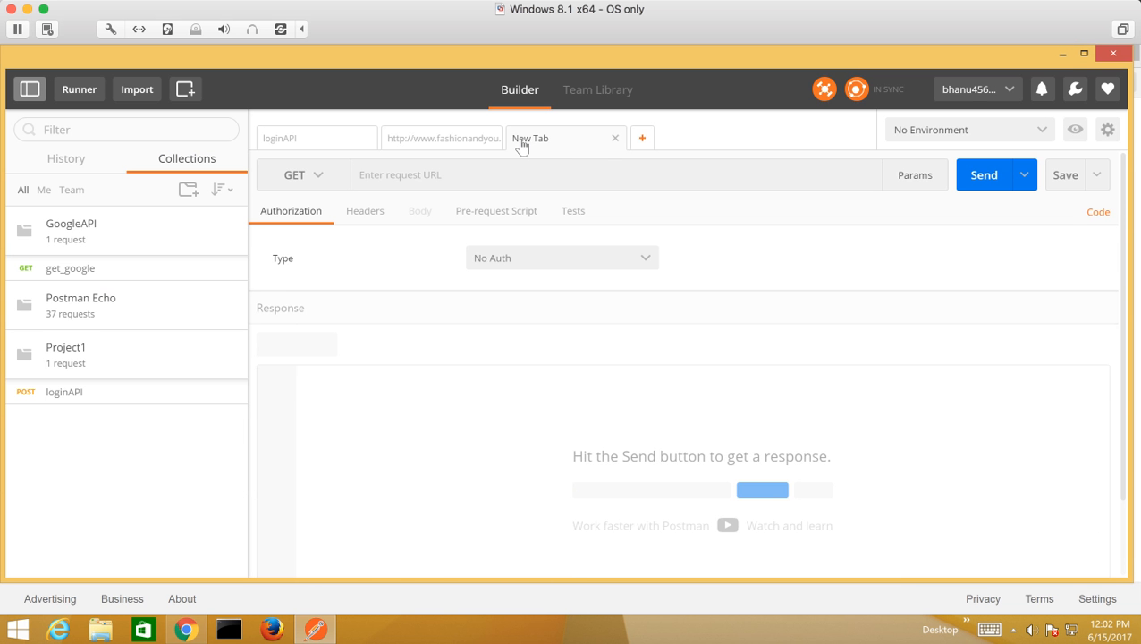
left_click(319, 178)
left_click(281, 232)
left_click(399, 177)
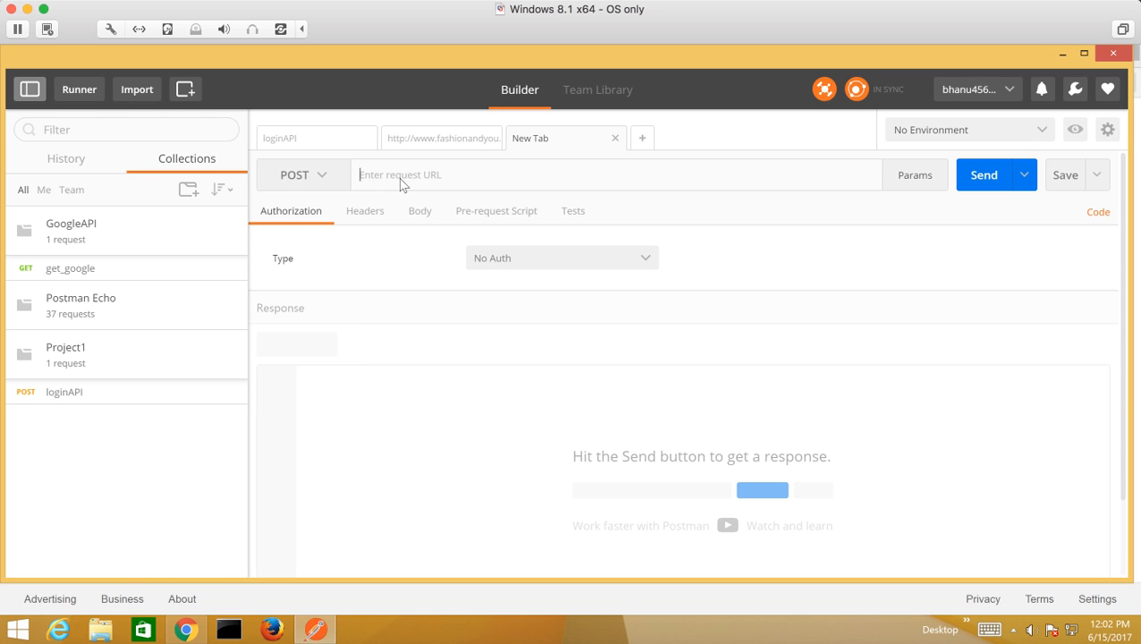
key("ctrl+v")
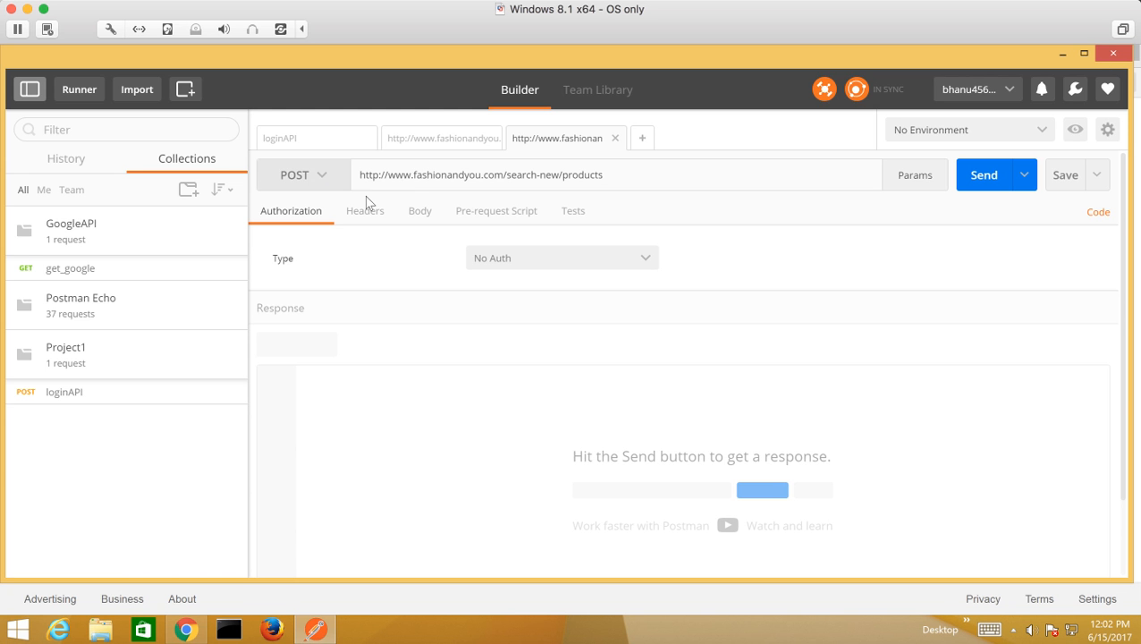
Set the products request's body to raw with the JSON (application/json) format
left_click(417, 215)
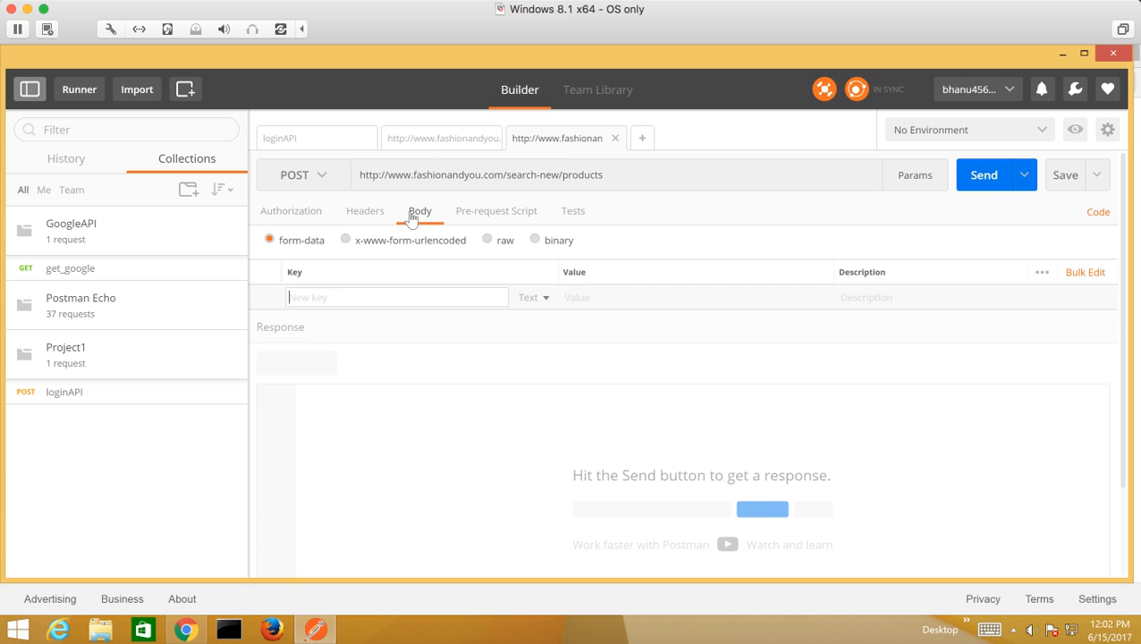
left_click(498, 250)
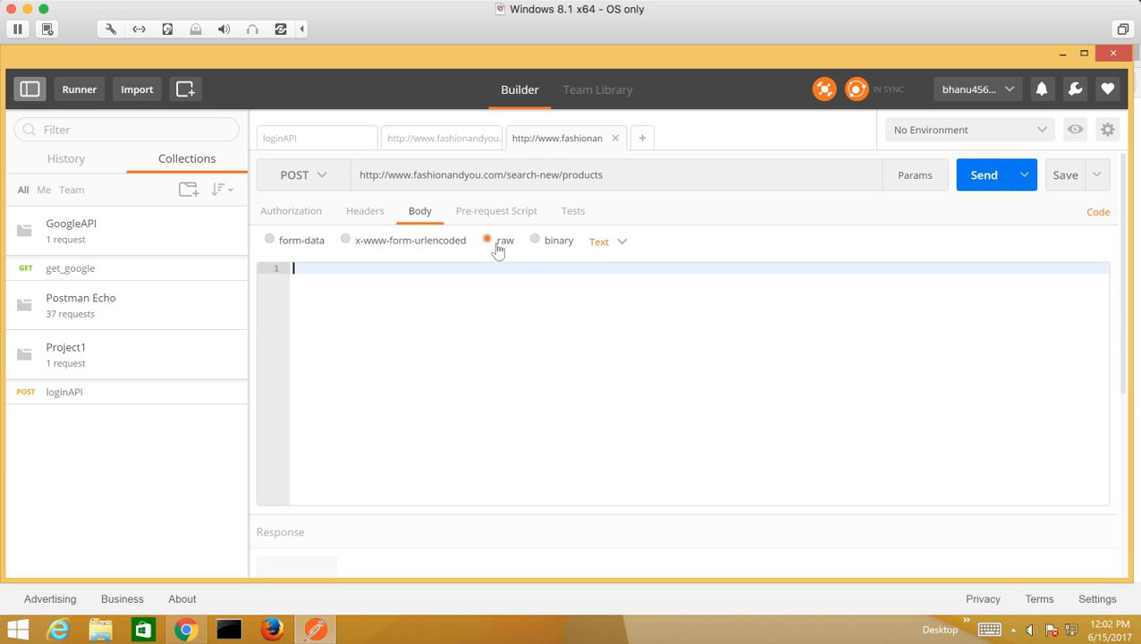
left_click(611, 247)
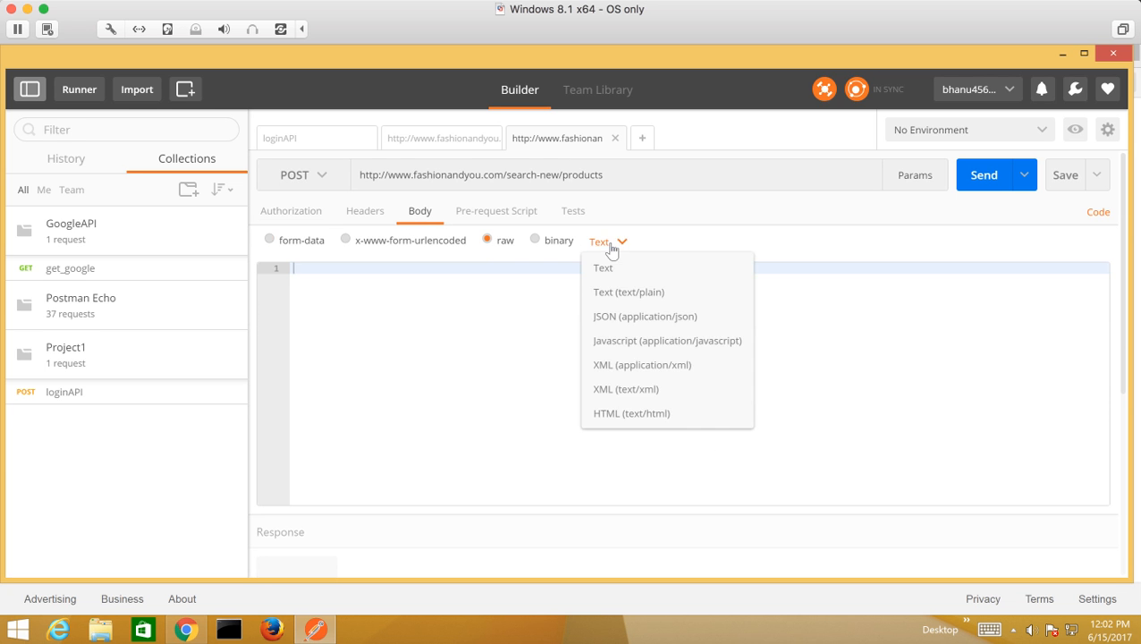
left_click(623, 318)
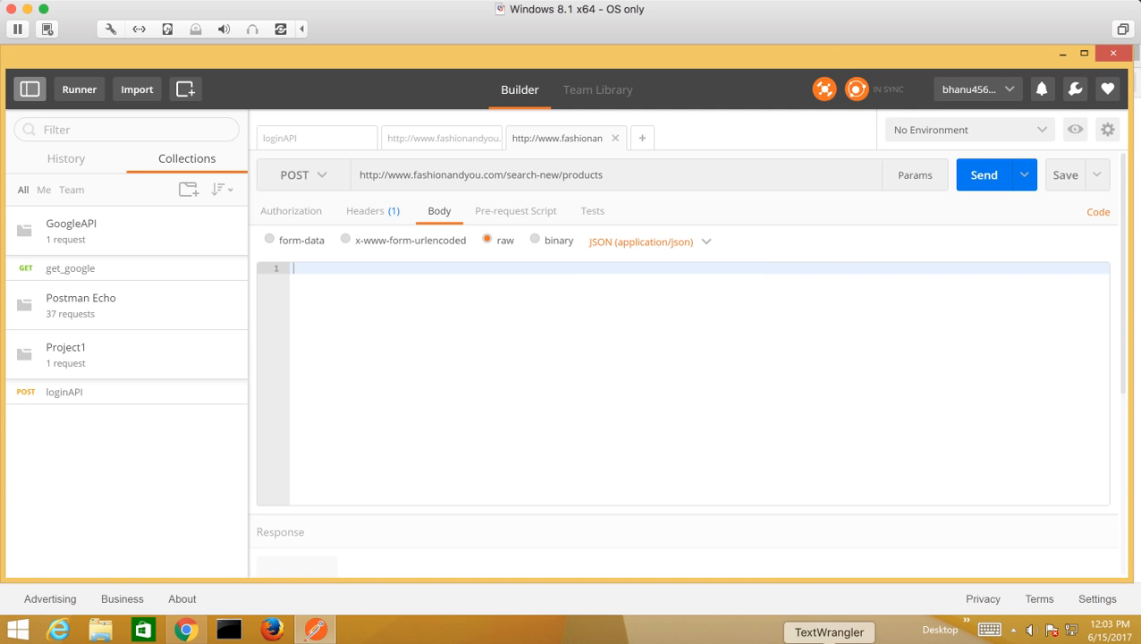
Copy the one-line eventId JSON from the TextWrangler notes and paste it into the products request body in Postman
left_click(829, 640)
left_click(279, 355)
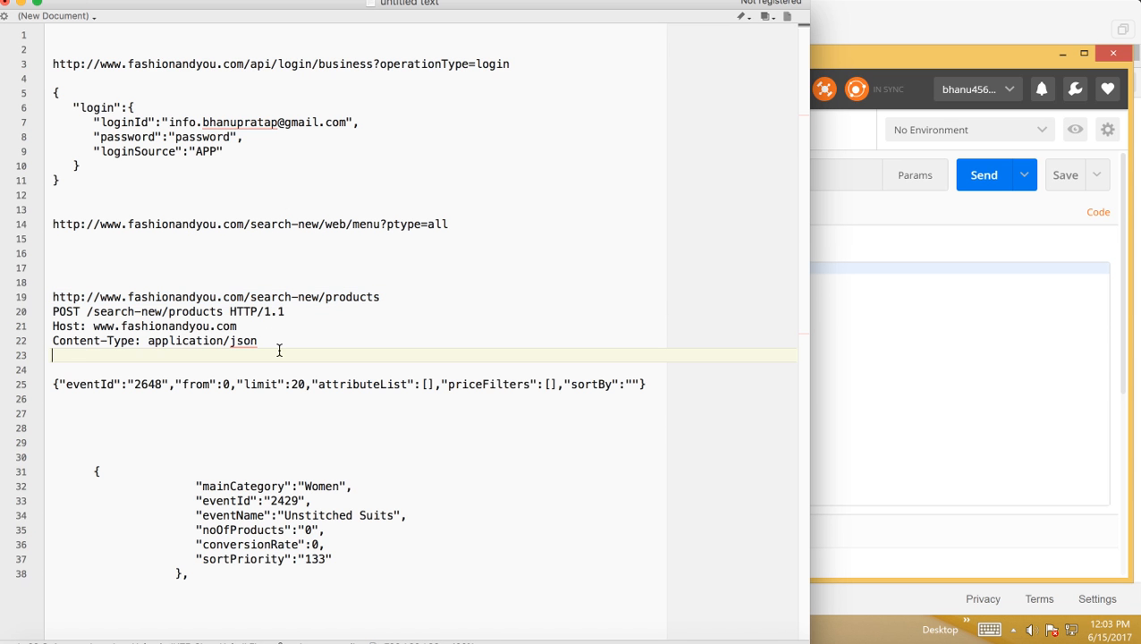
left_click_drag(647, 391, 51, 379)
key("ctrl+c")
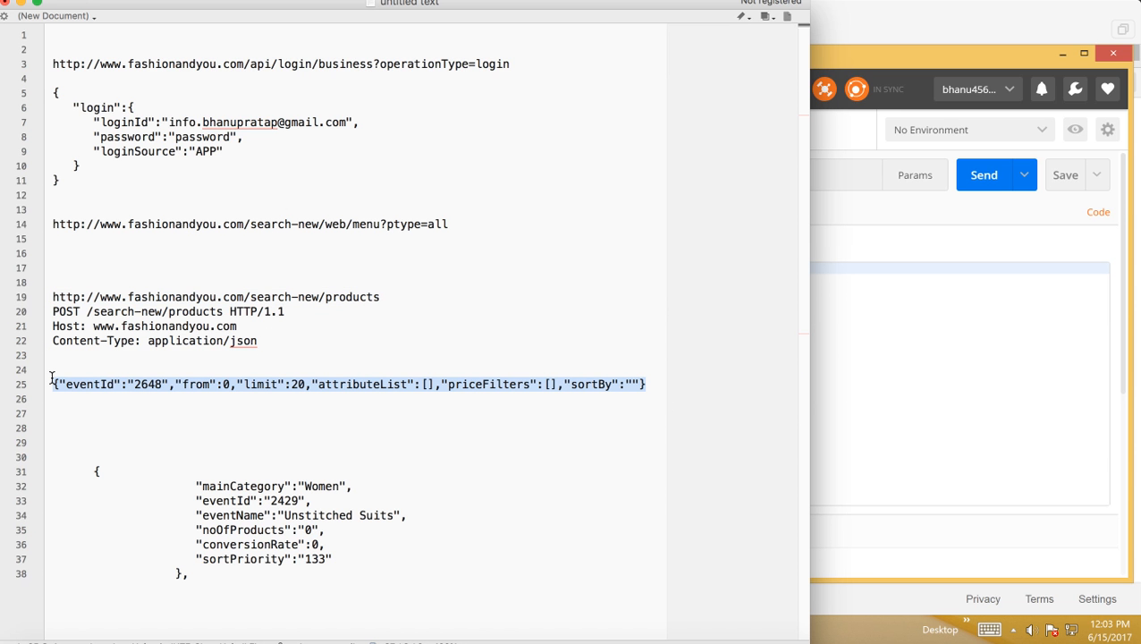
left_click(889, 348)
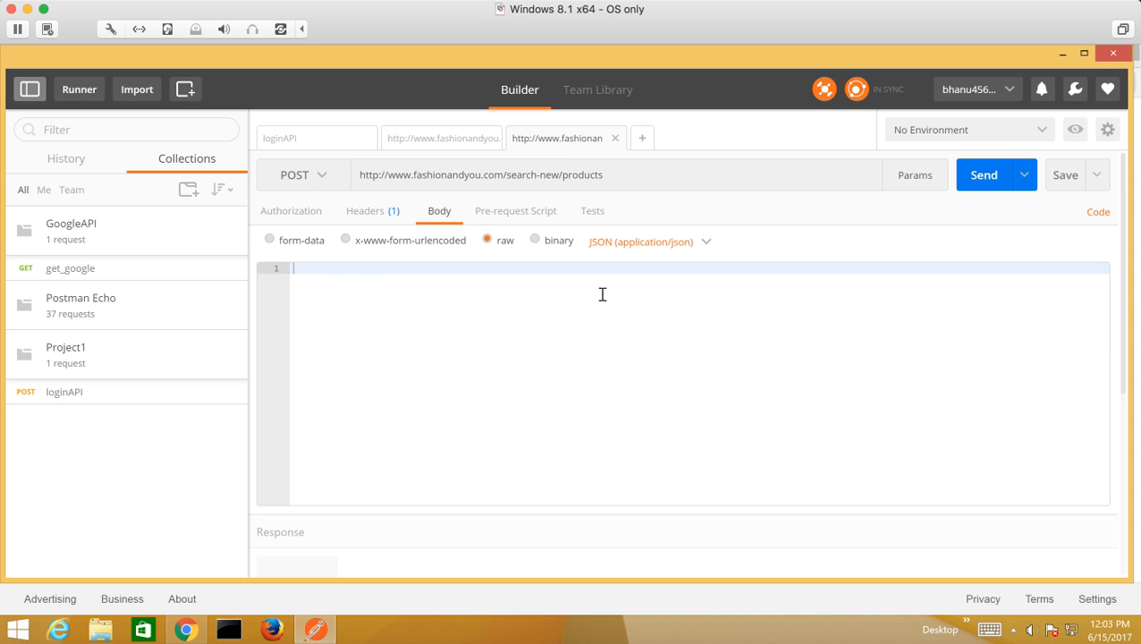
key("ctrl+v")
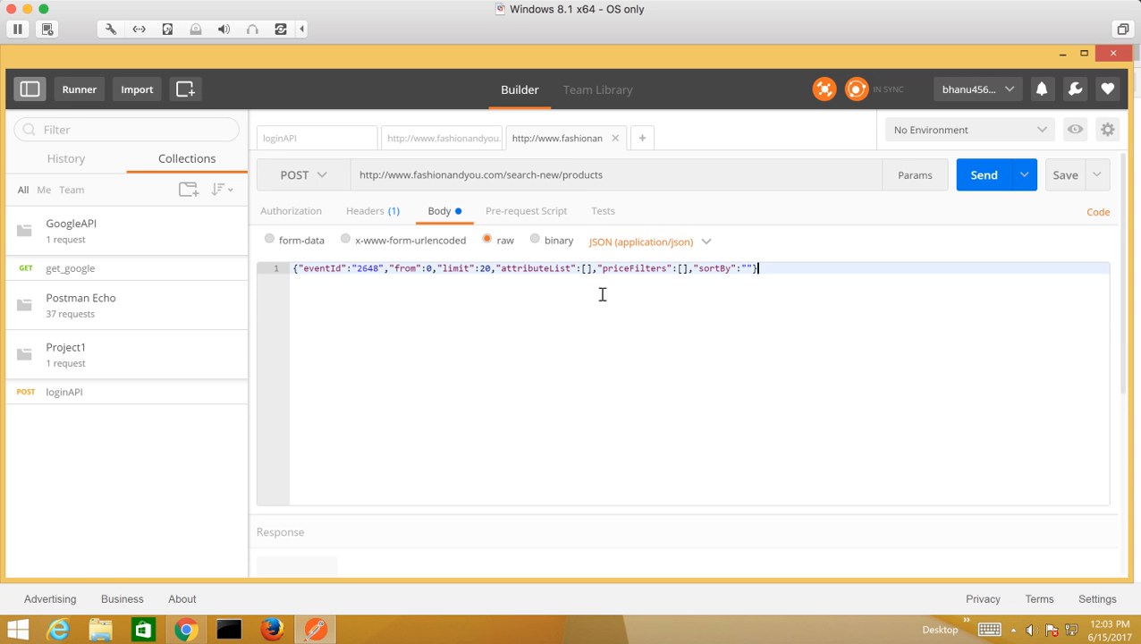
View the menu response as JSON and find the event whose eventId matches the 2648 in the products request body
left_click(367, 269)
double_click(367, 269)
left_click(434, 144)
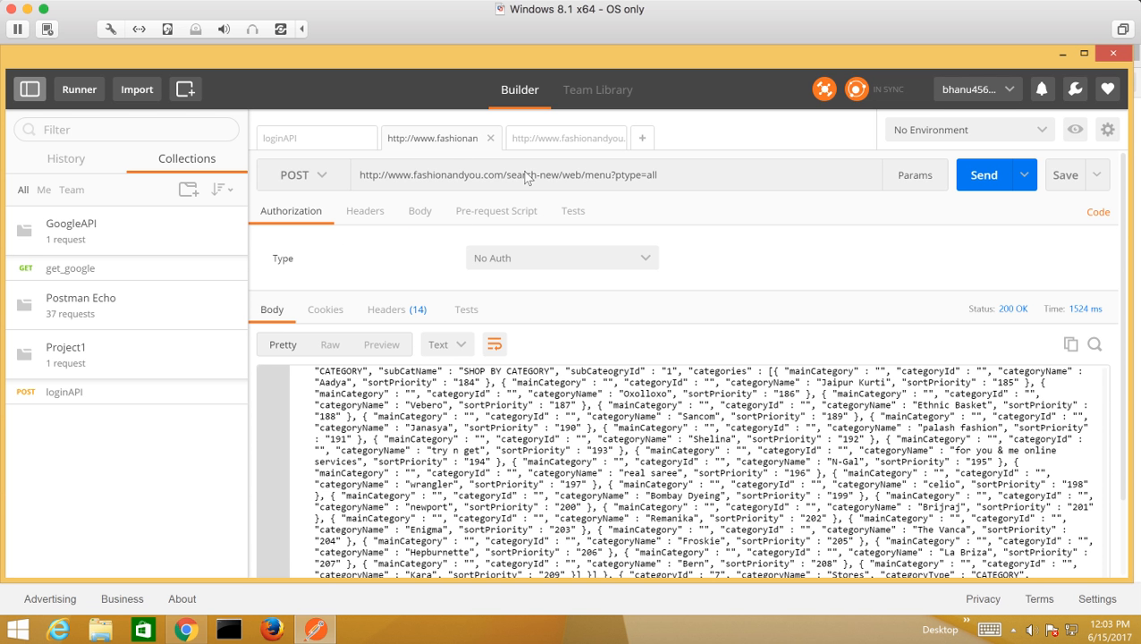
left_click(461, 345)
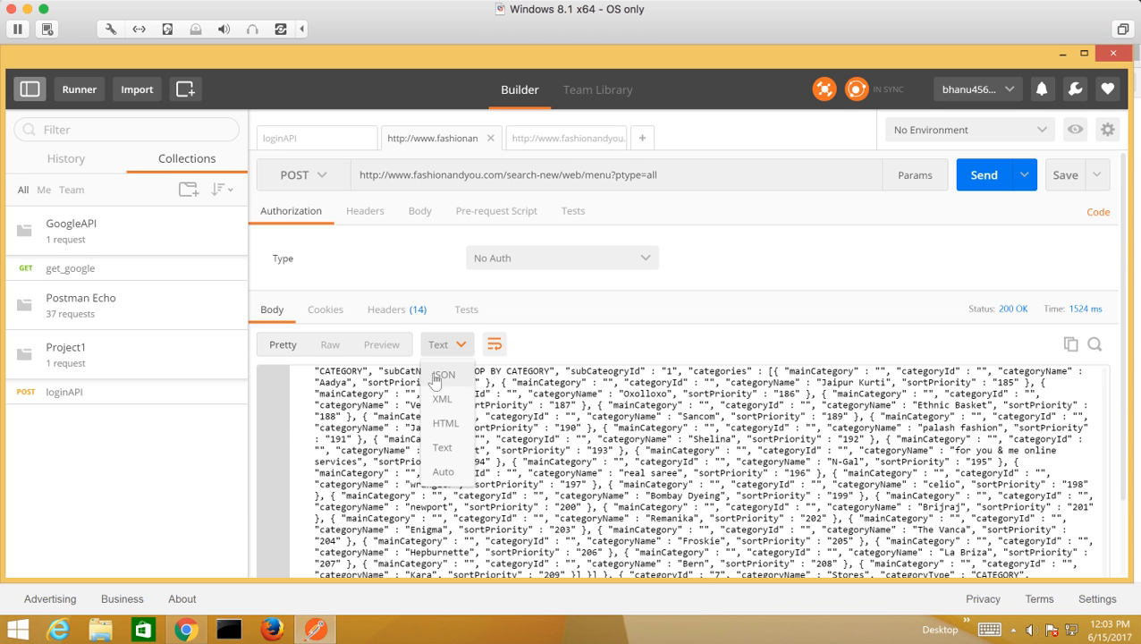
left_click(434, 375)
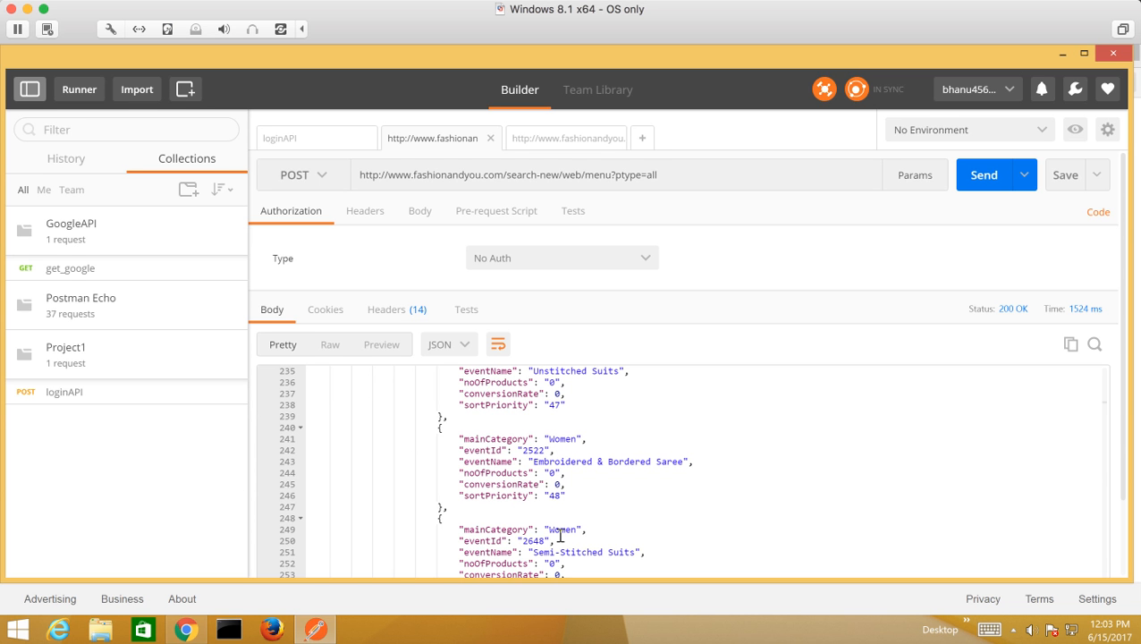
left_click(662, 516)
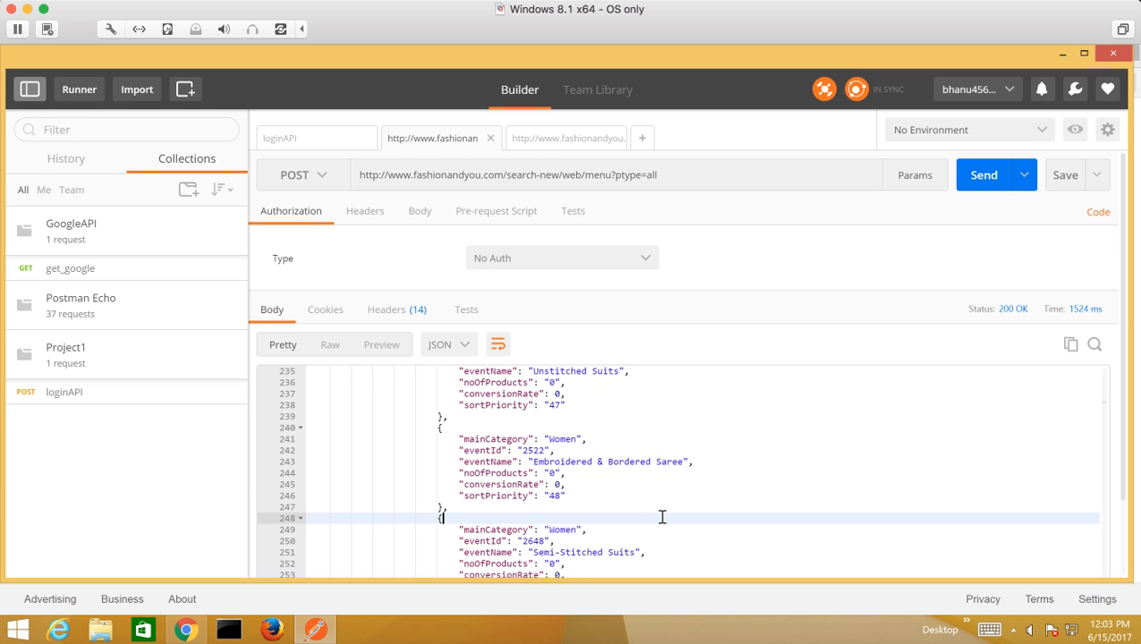
scroll(661, 517, "down", 2)
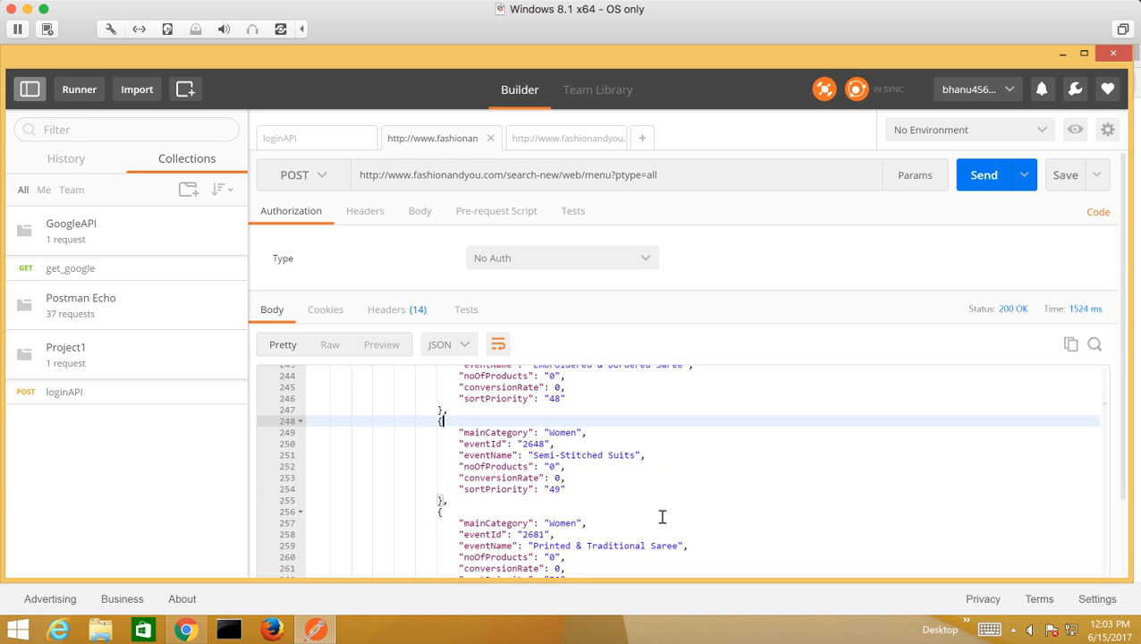
left_click(533, 444)
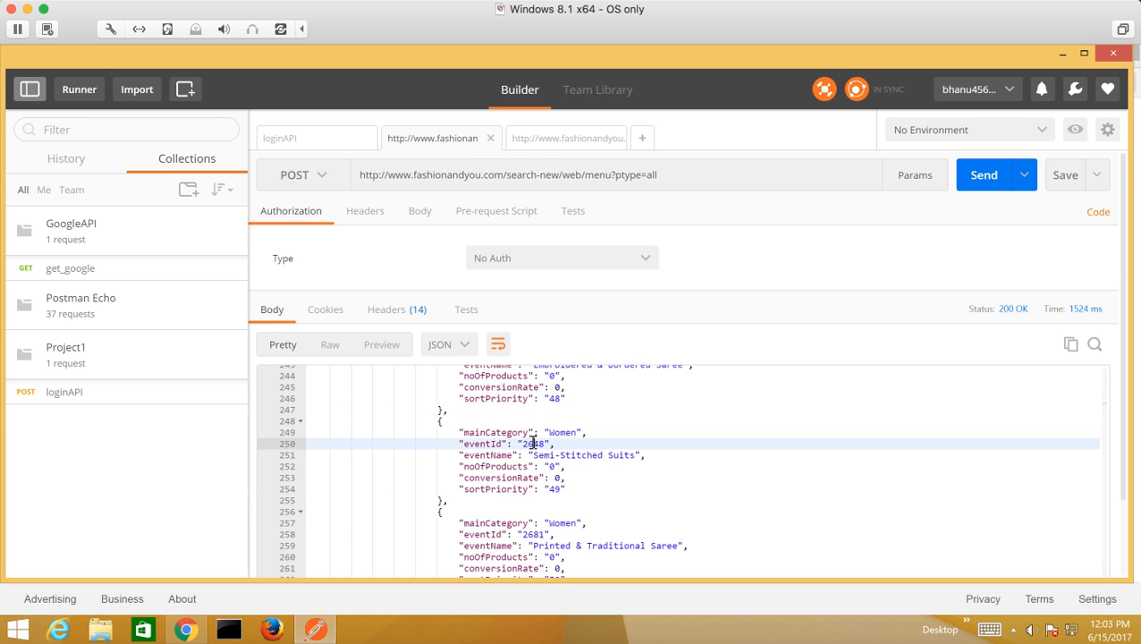
double_click(533, 443)
Recheck the eventId in the products request body against the Semi-Stitched Suits event in the menu response, shown as JSON
left_click(572, 139)
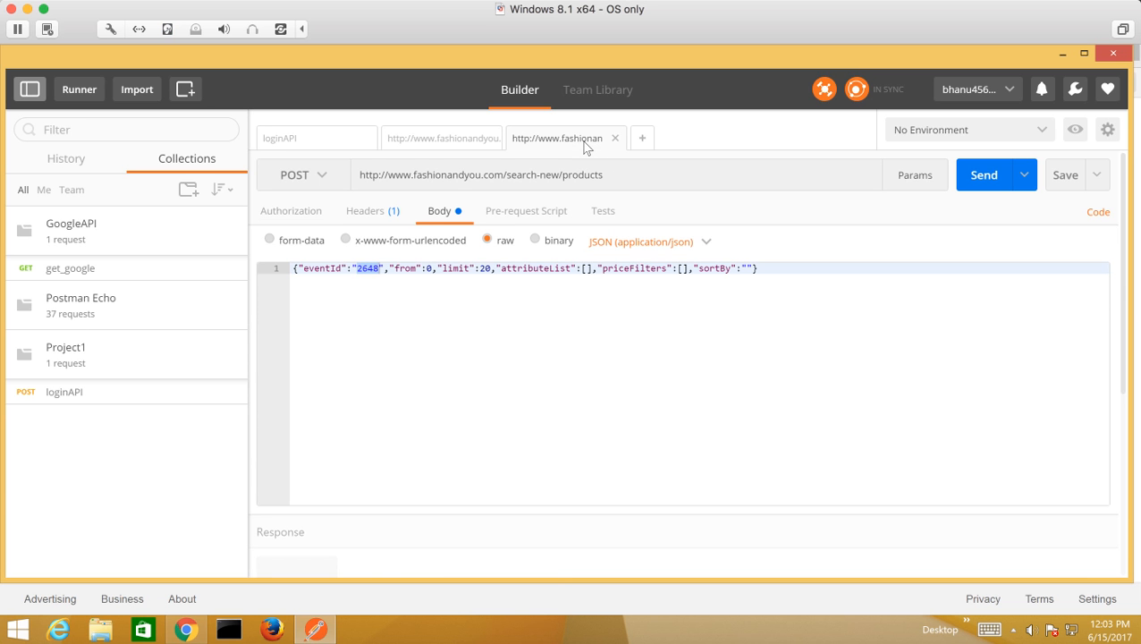
double_click(370, 269)
key("Right")
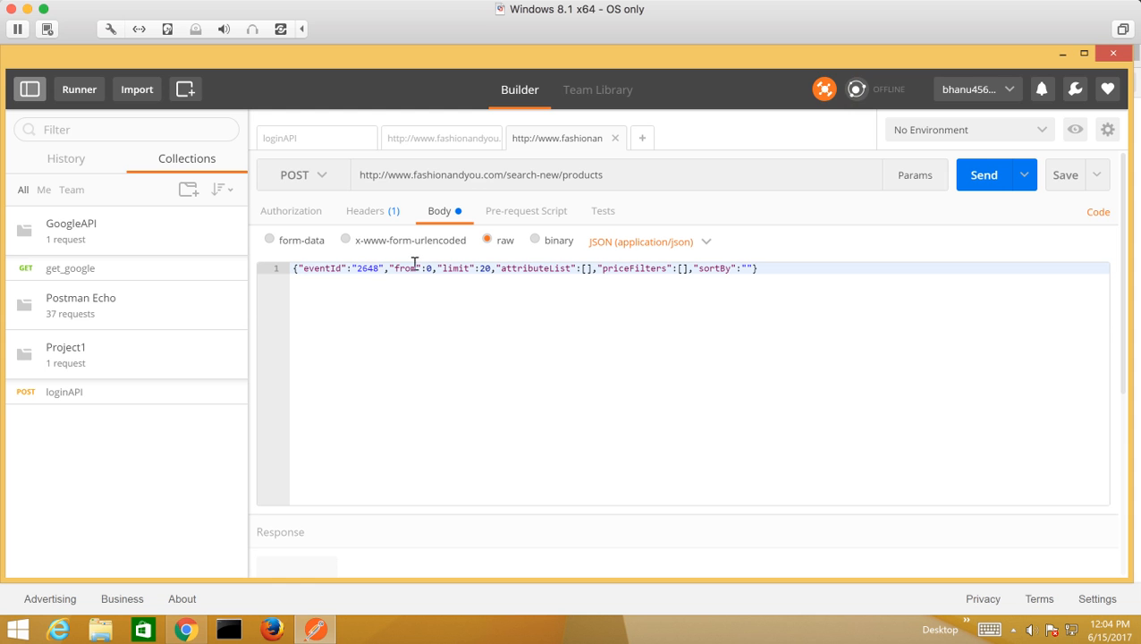
left_click(451, 144)
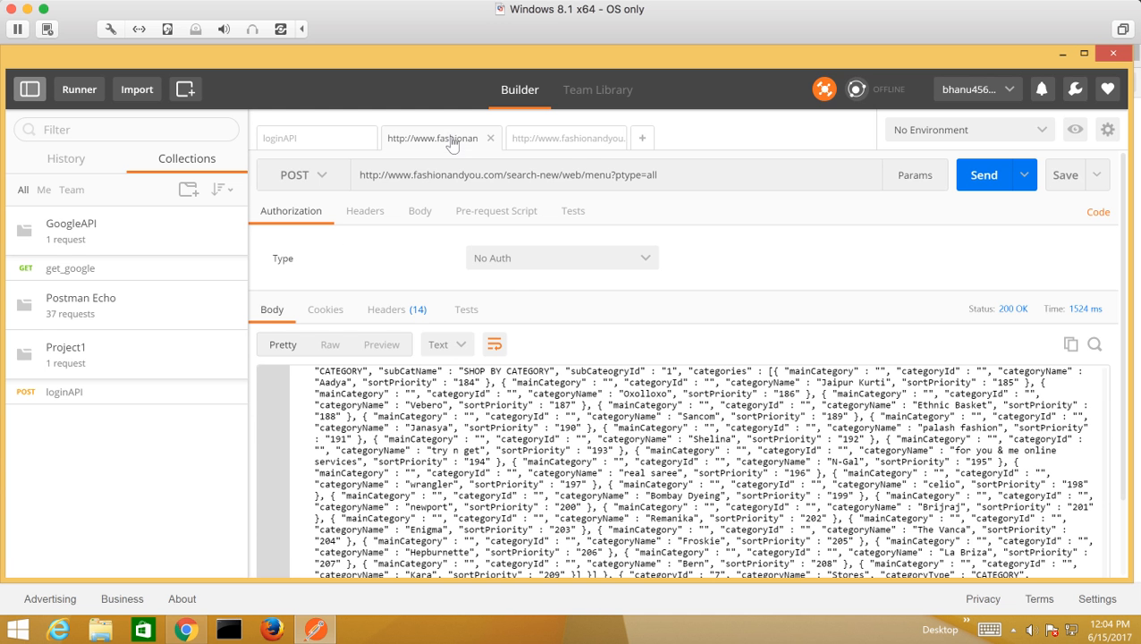
left_click(445, 347)
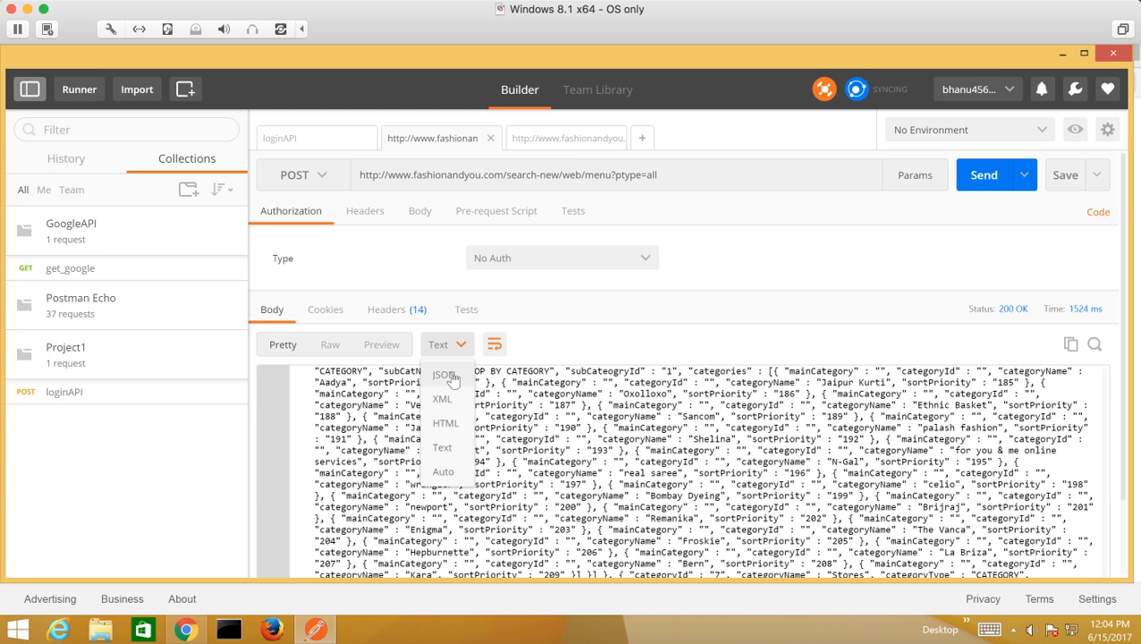
left_click(444, 375)
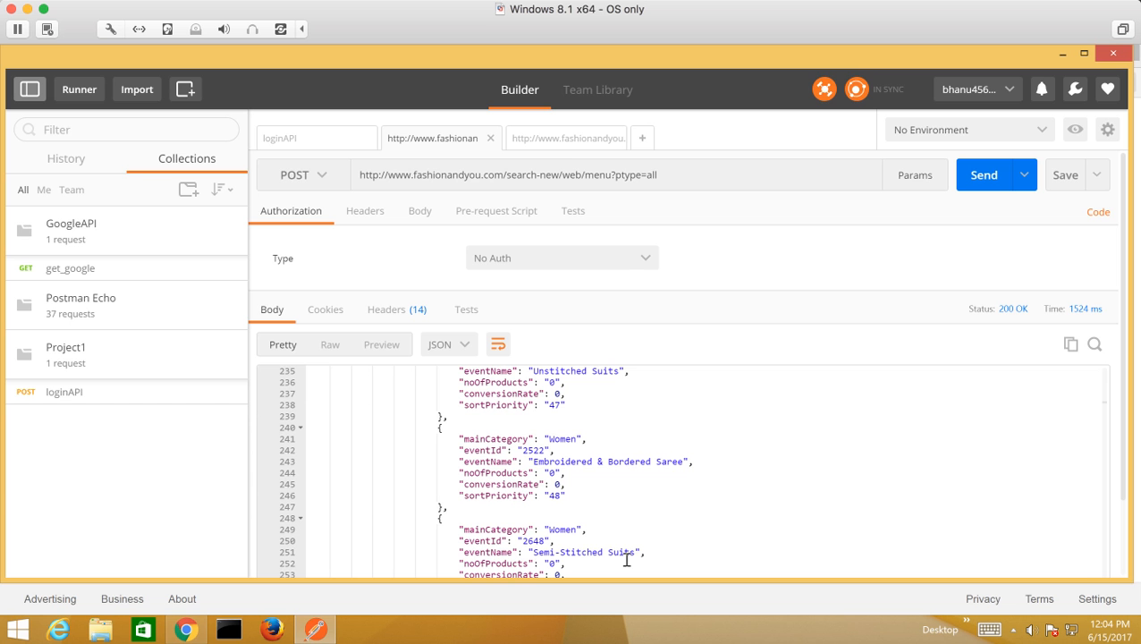
Return to the products request, send it and shrink the body editor to make room for the response
left_click(580, 138)
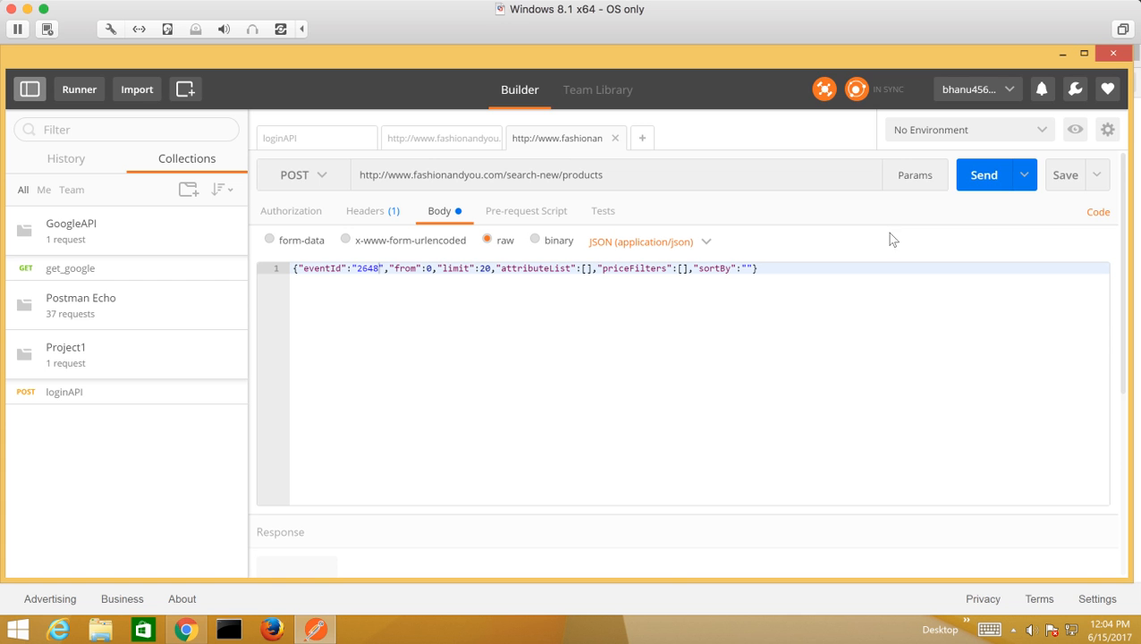
left_click(979, 189)
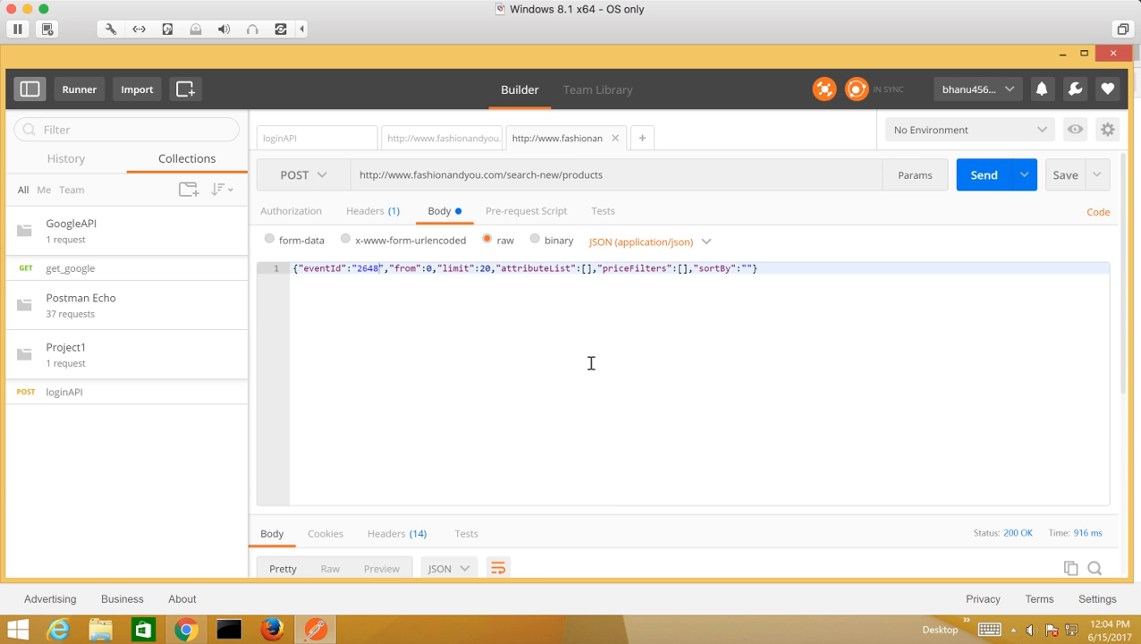
left_click_drag(576, 505, 577, 391)
left_click(577, 506)
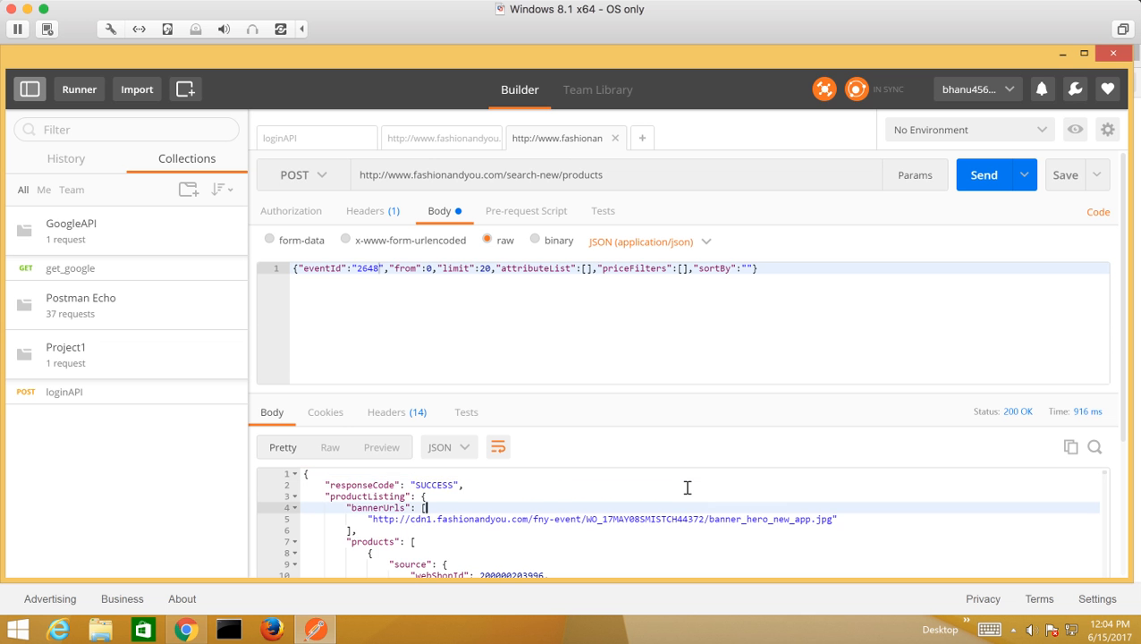
Examine the products response, including the banner URL, brand, prices, variants, image and offers of the first product
scroll(686, 488, "down", 8)
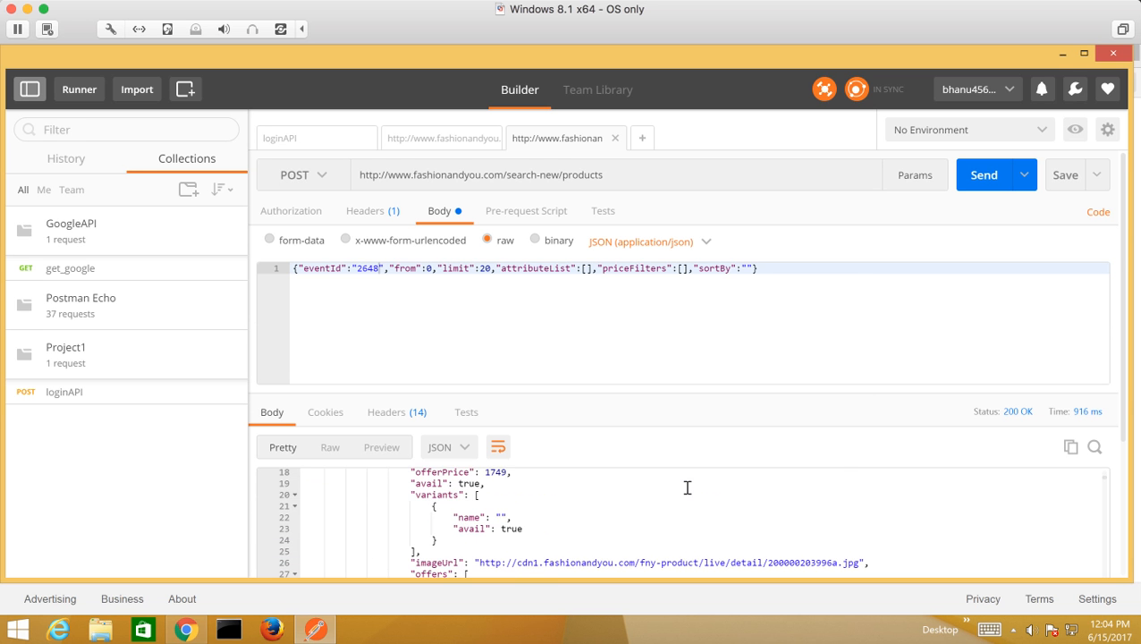
scroll(687, 485, "down", 1)
scroll(602, 396, "up", 1)
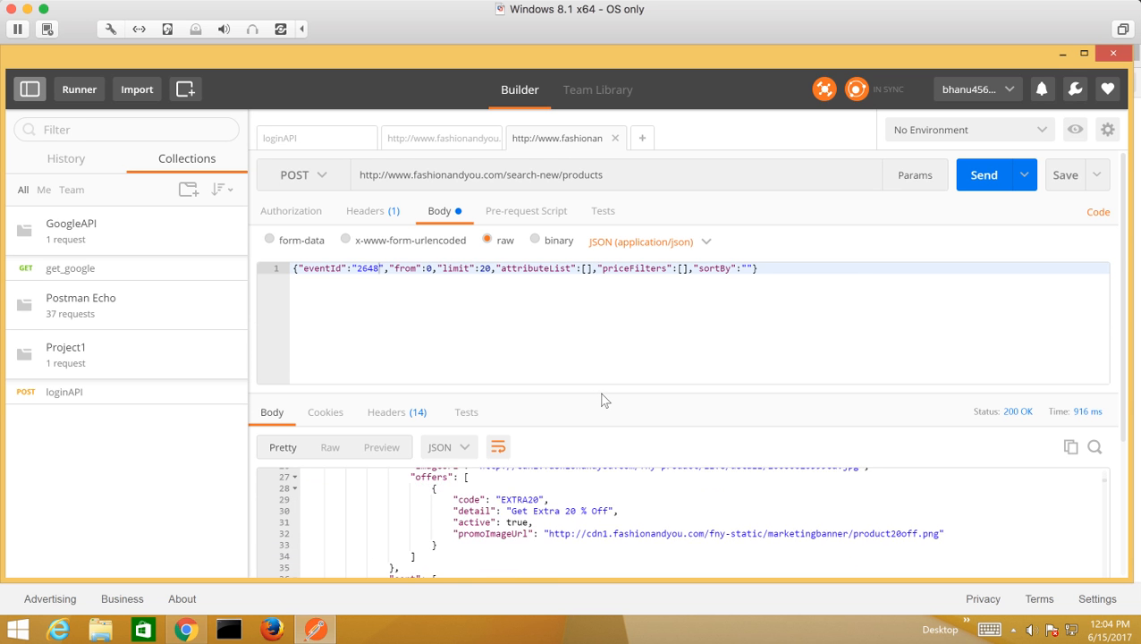
scroll(594, 393, "up", 1)
scroll(591, 398, "up", 5)
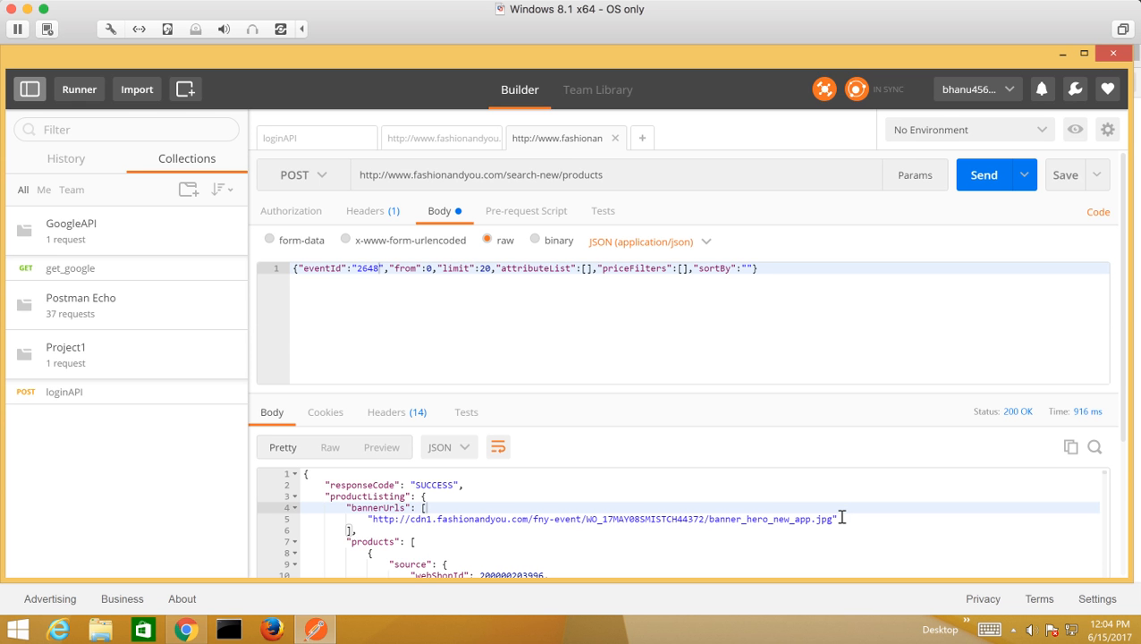
scroll(840, 516, "down", 3)
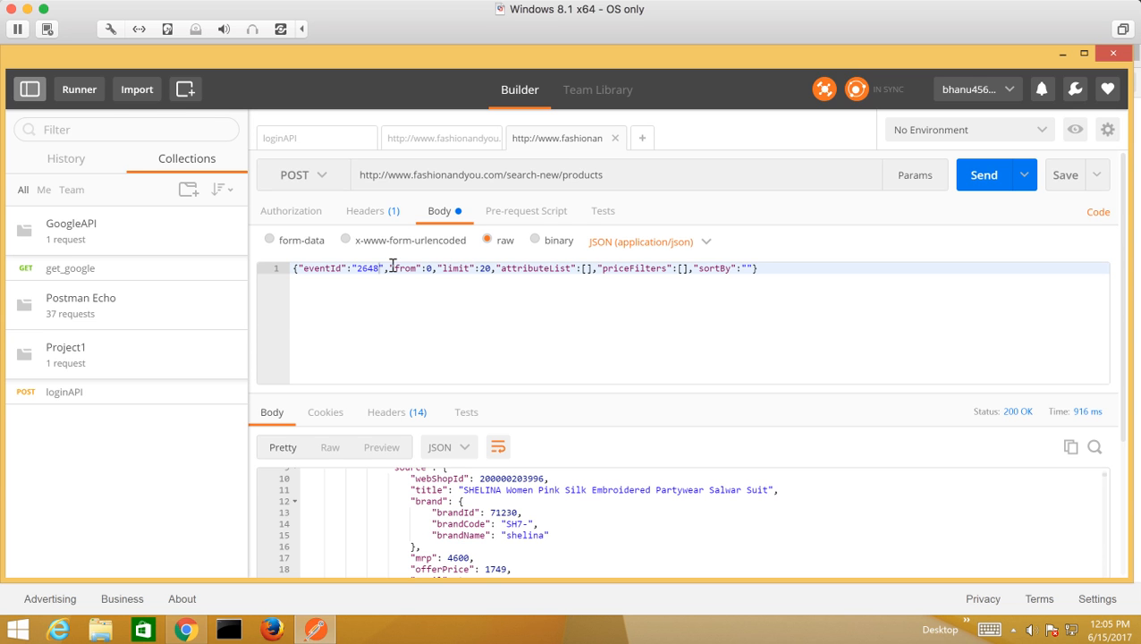
left_click(579, 550)
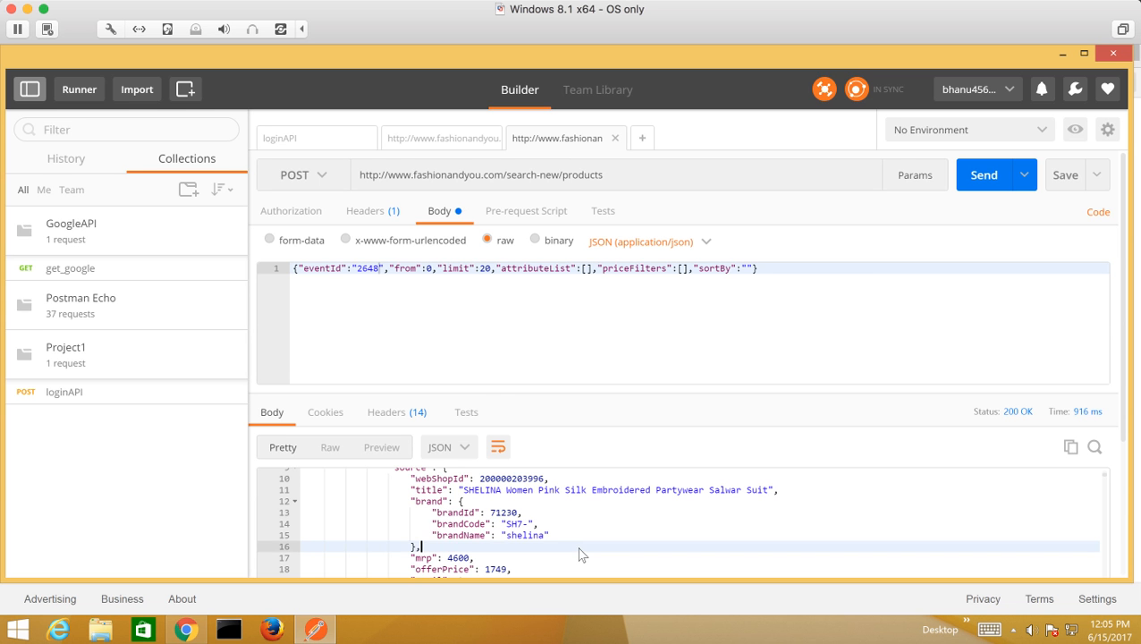
scroll(579, 547, "down", 1)
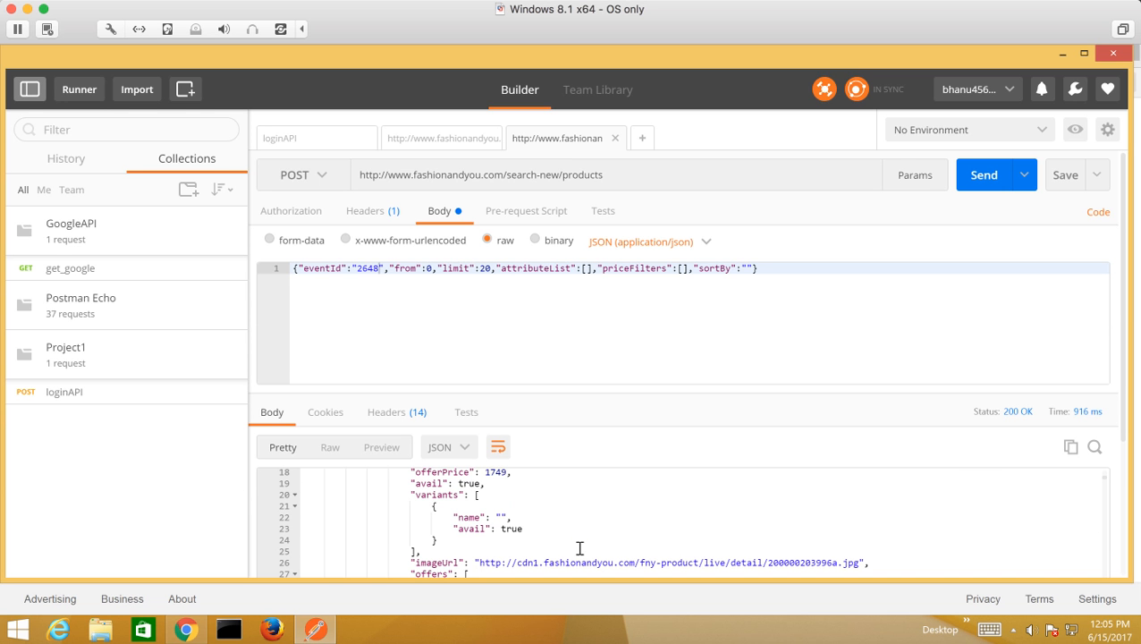
Copy the products response, switch to the JSON Formatter & Validator page in Chrome, replace the old JSON data with it and process it
left_click(1070, 448)
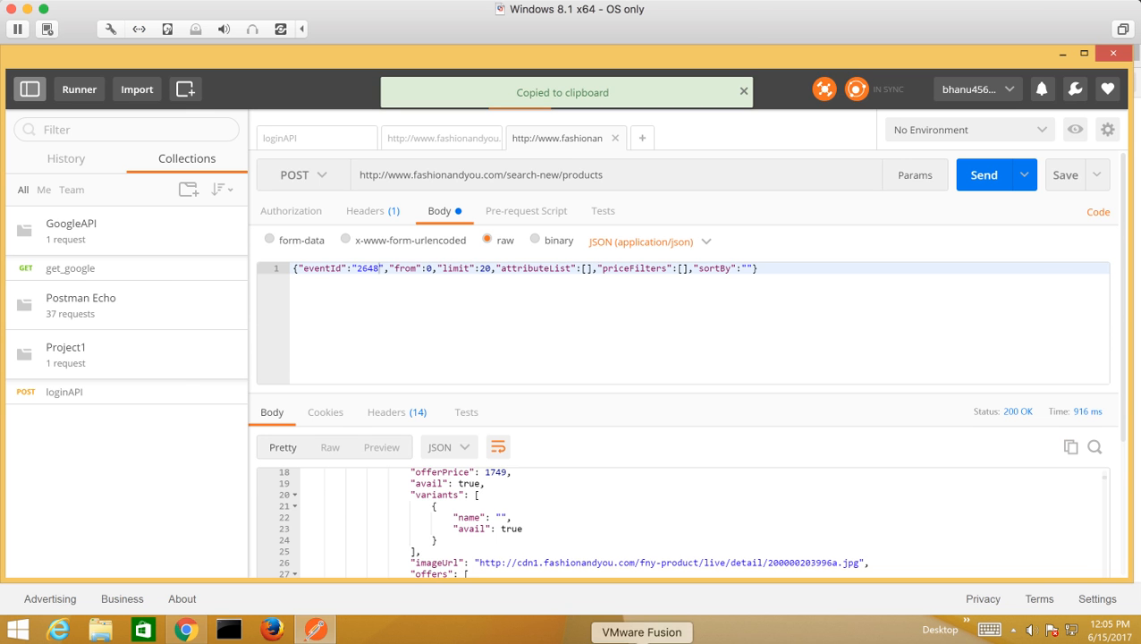
left_click(528, 640)
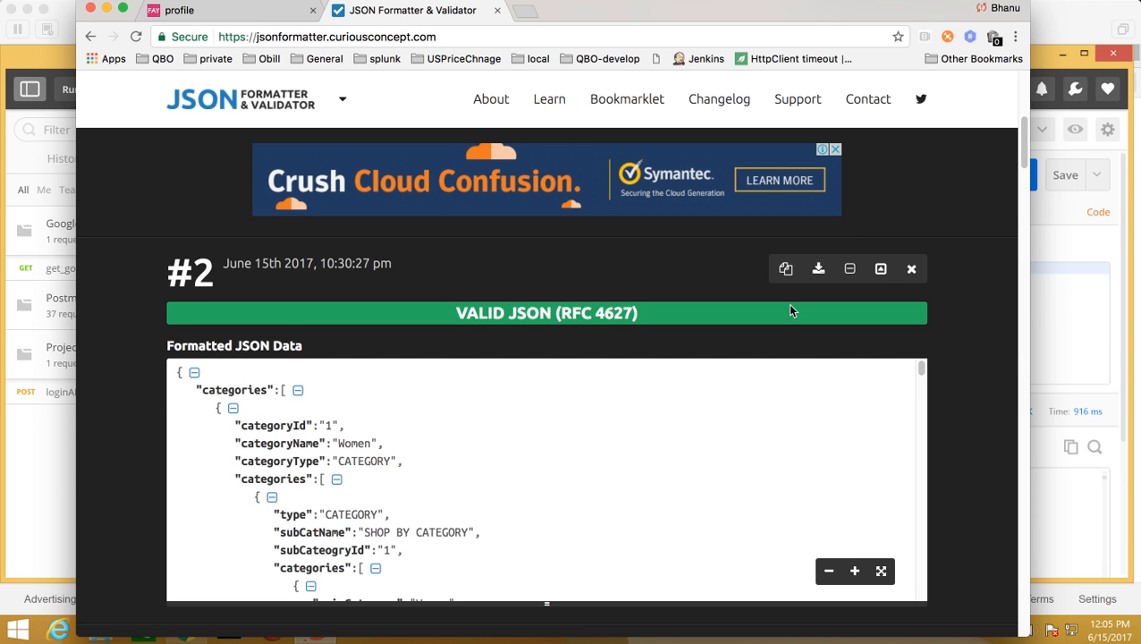
scroll(790, 310, "up", 5)
scroll(639, 447, "up", 5)
left_click(600, 317)
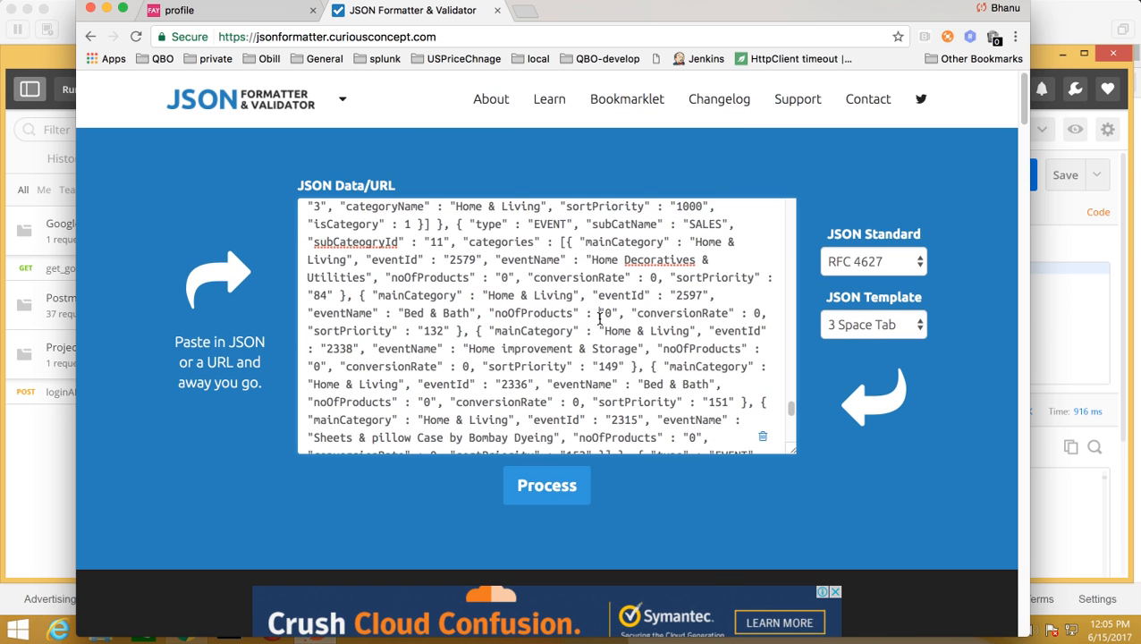
key("super+a")
key("BackSpace")
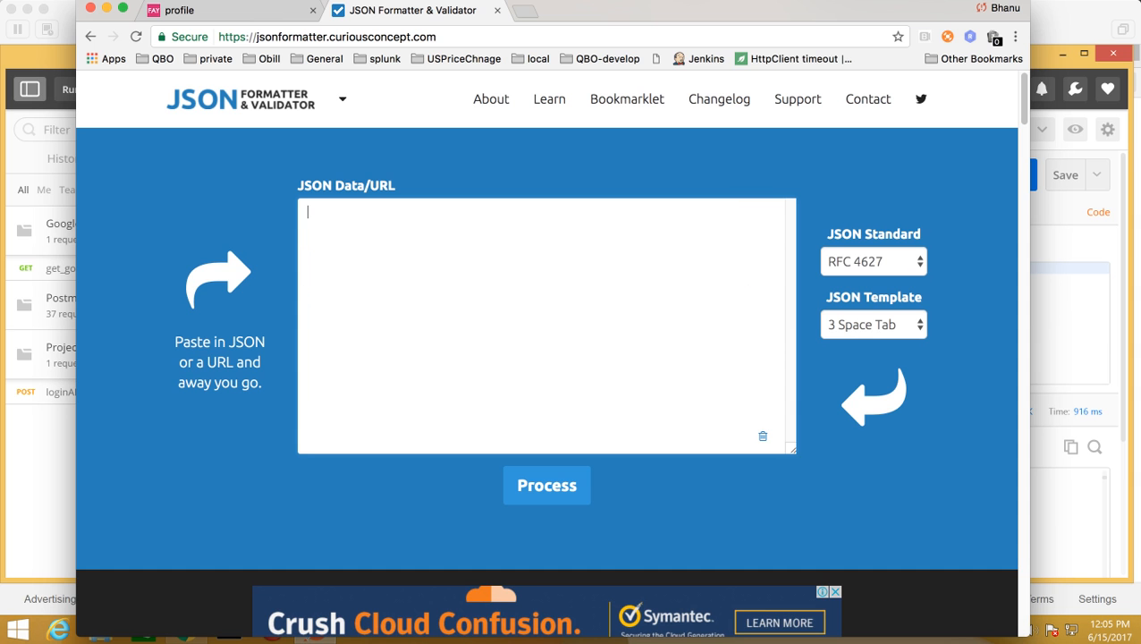
key("super+v")
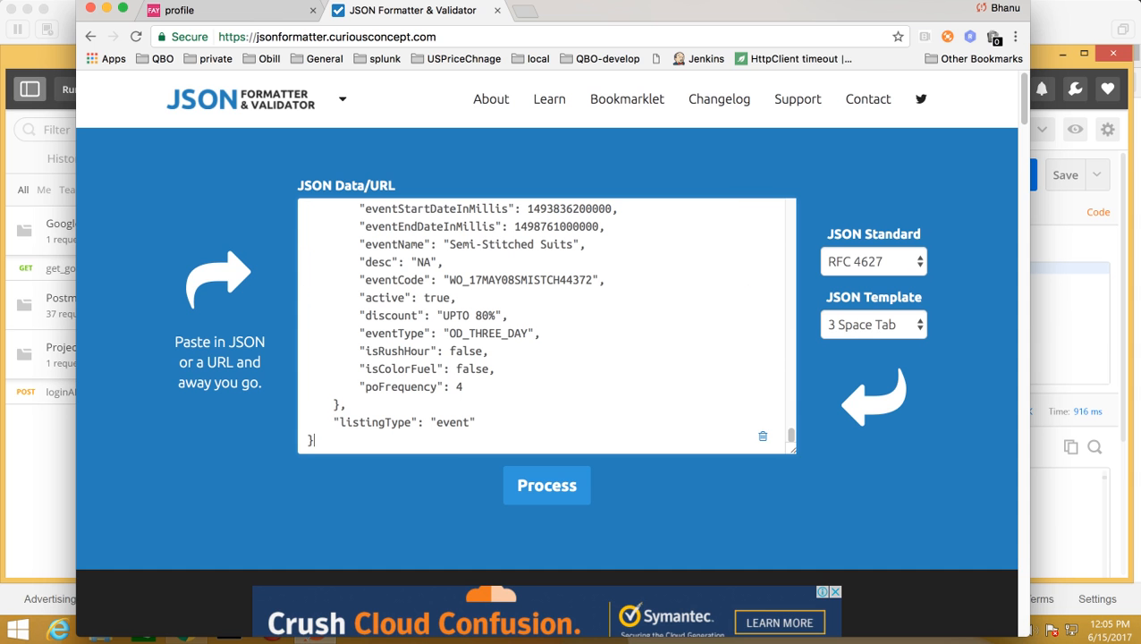
left_click(547, 493)
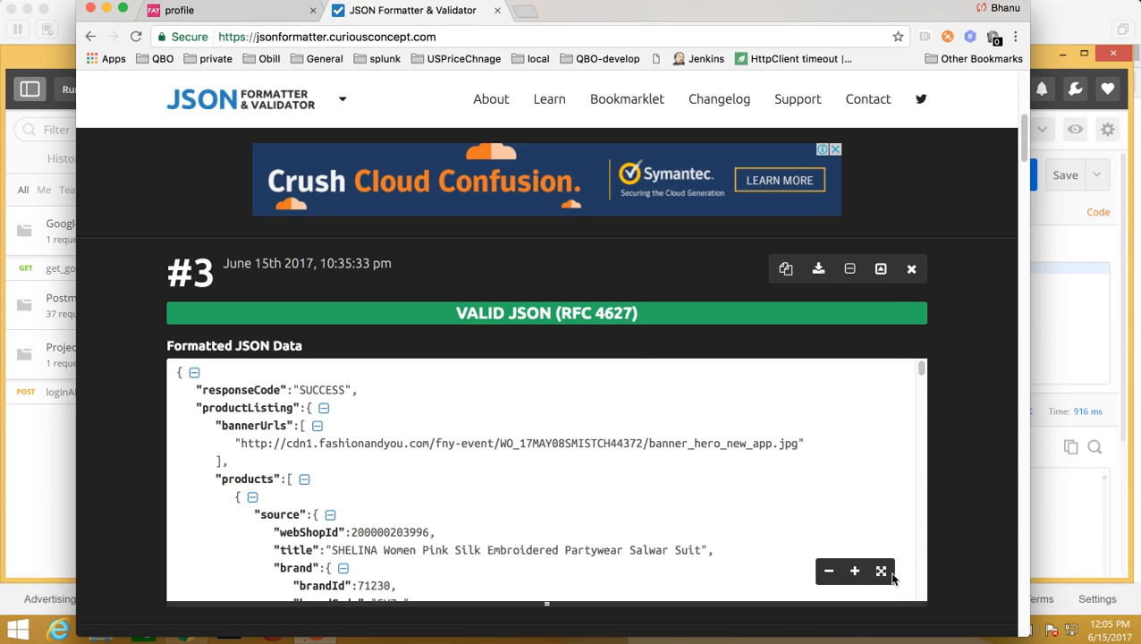
Examine the formatted products response in full screen, comparing the title, brand, prices, variants, image URL and offers of successive products
left_click(881, 573)
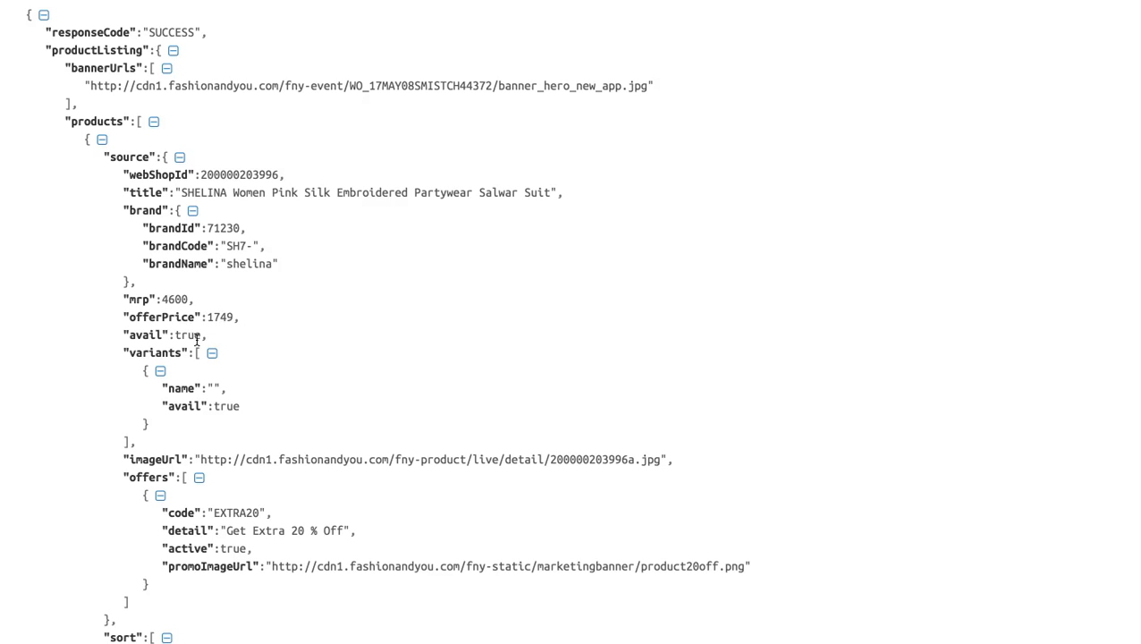
scroll(369, 415, "down", 1)
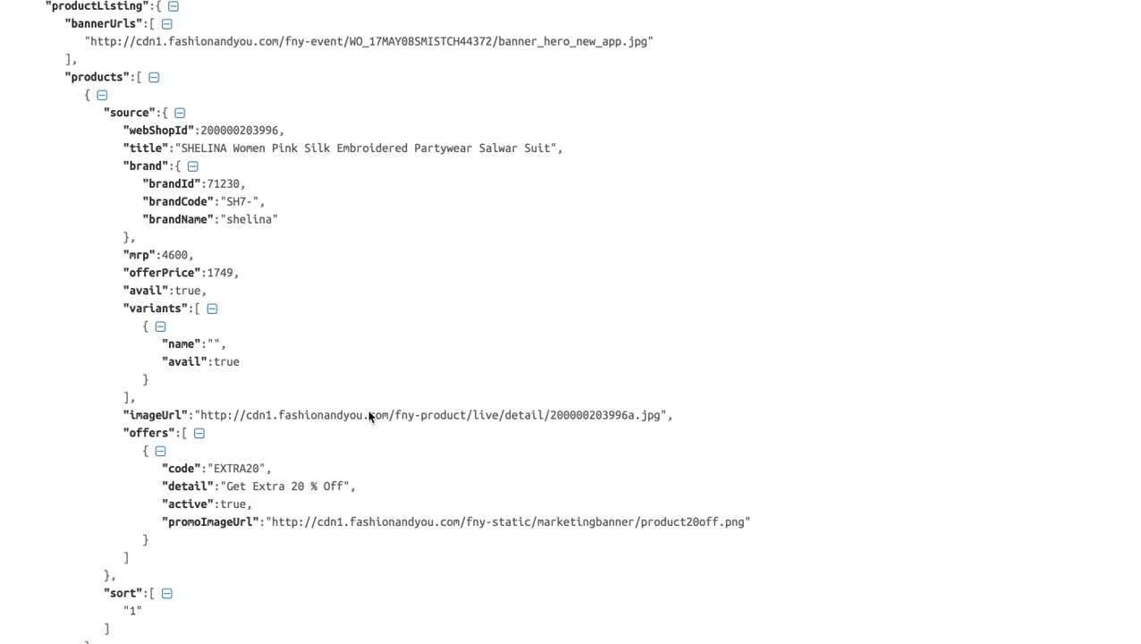
scroll(370, 415, "down", 5)
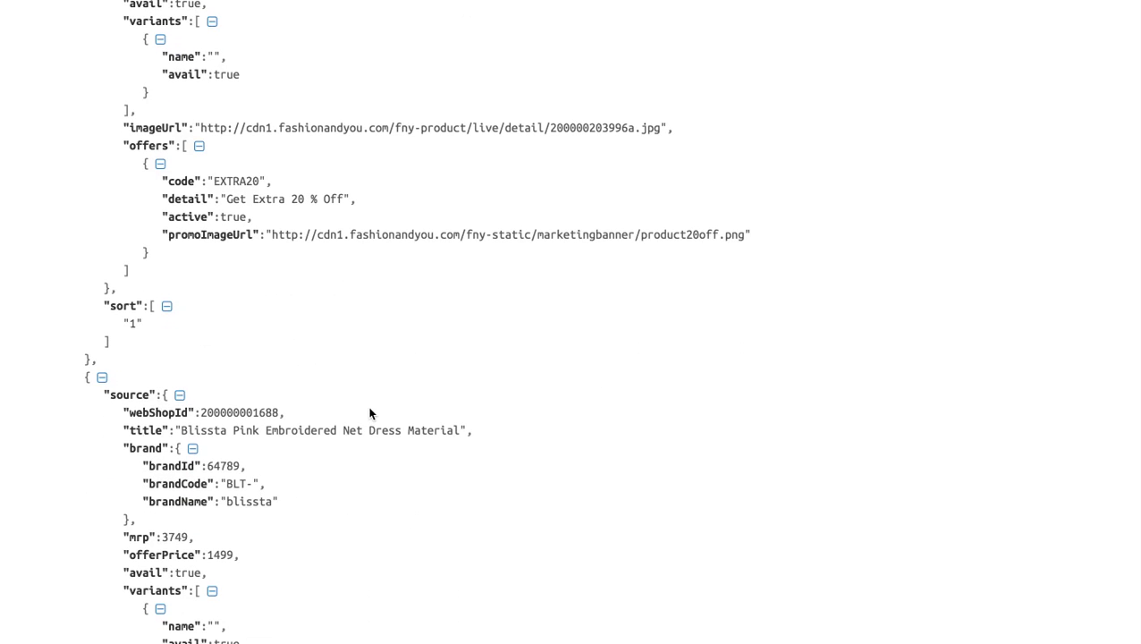
scroll(370, 412, "down", 1)
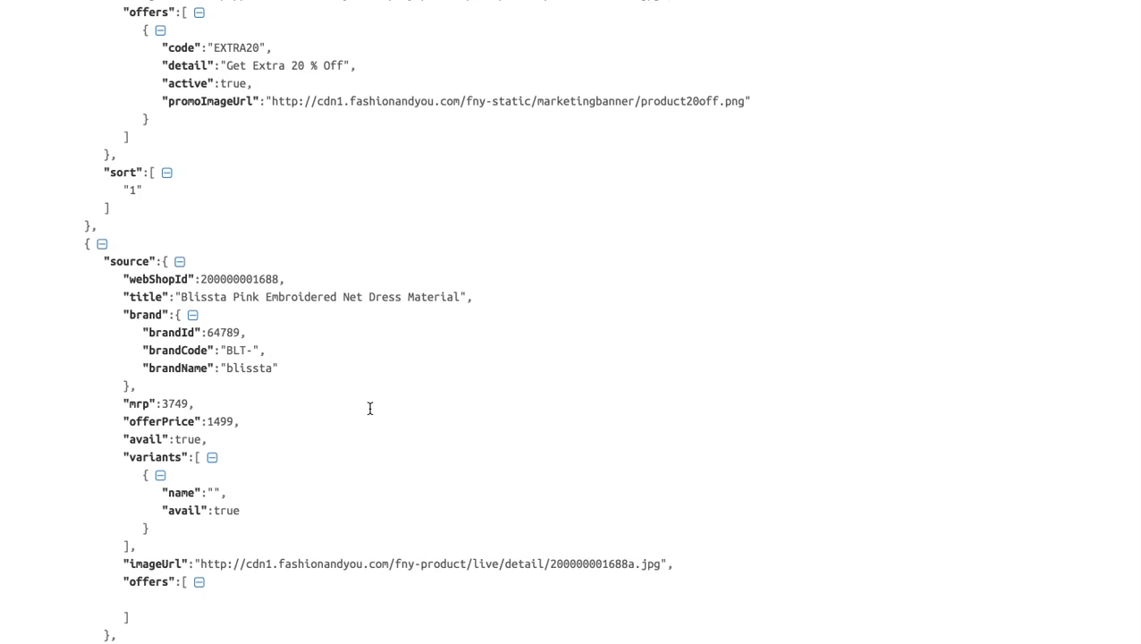
scroll(369, 407, "down", 3)
scroll(369, 408, "down", 3)
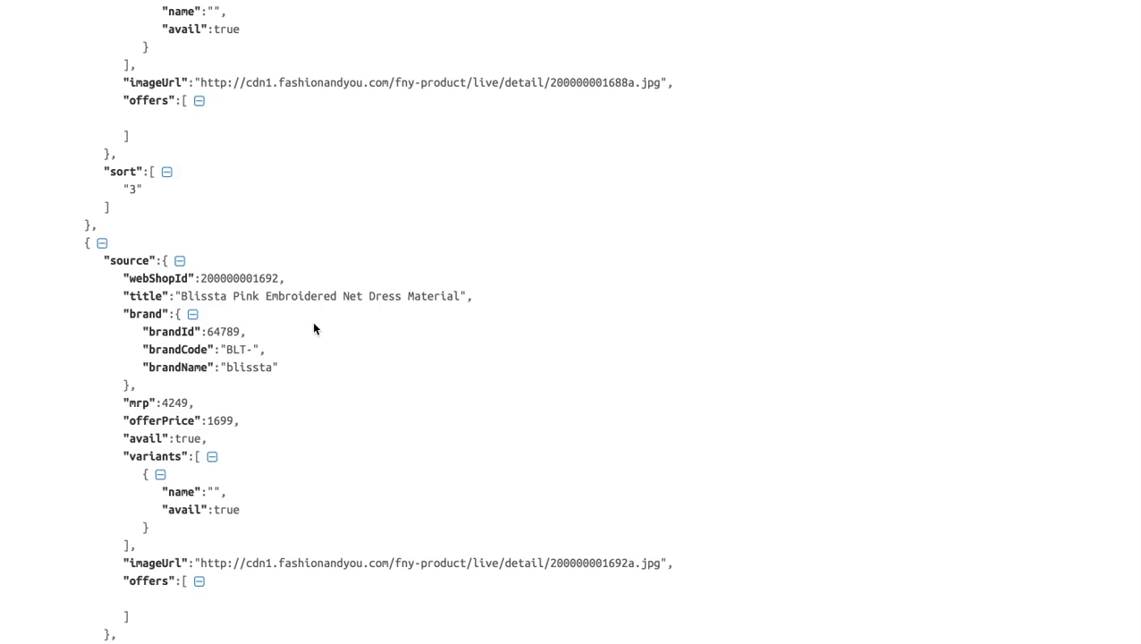
scroll(325, 362, "down", 5)
scroll(325, 363, "down", 4)
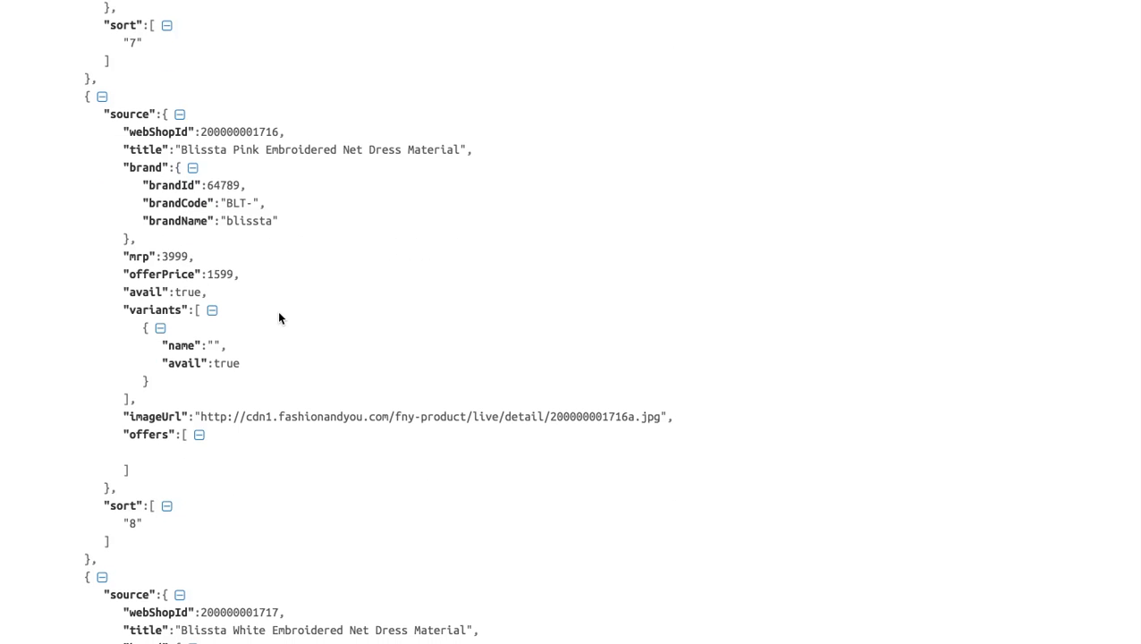
scroll(280, 317, "down", 4)
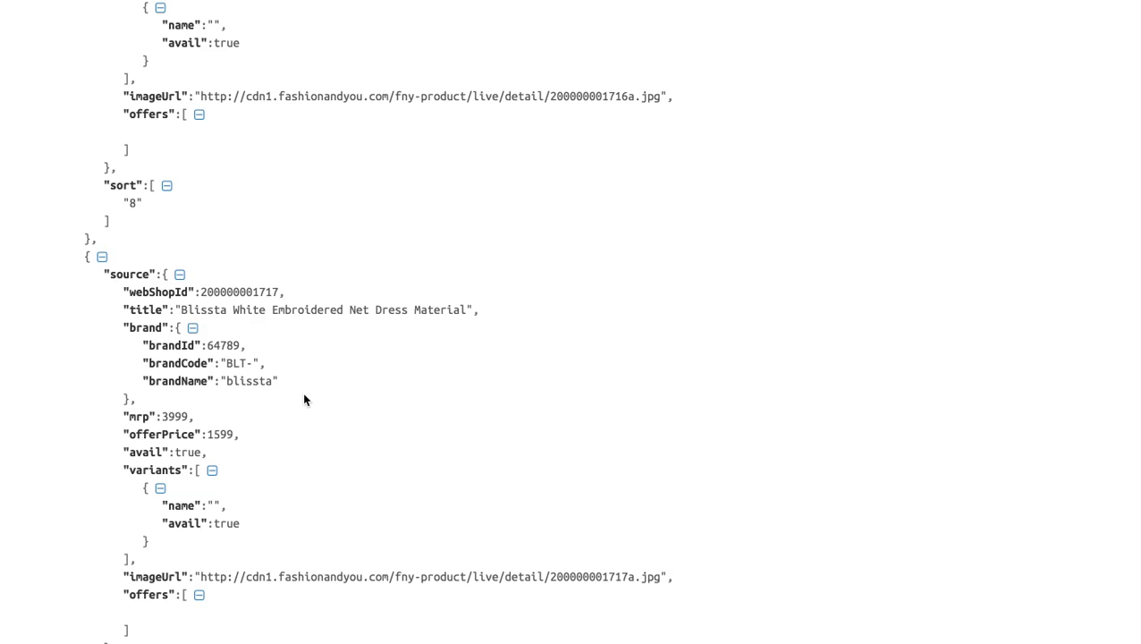
scroll(304, 400, "down", 3)
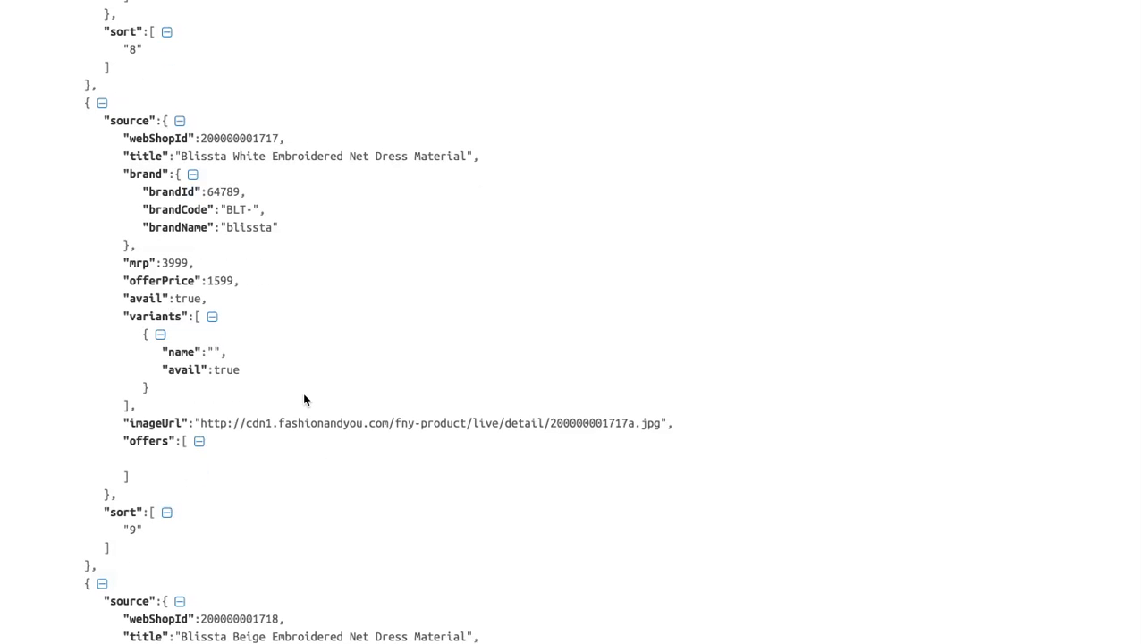
scroll(416, 337, "down", 9)
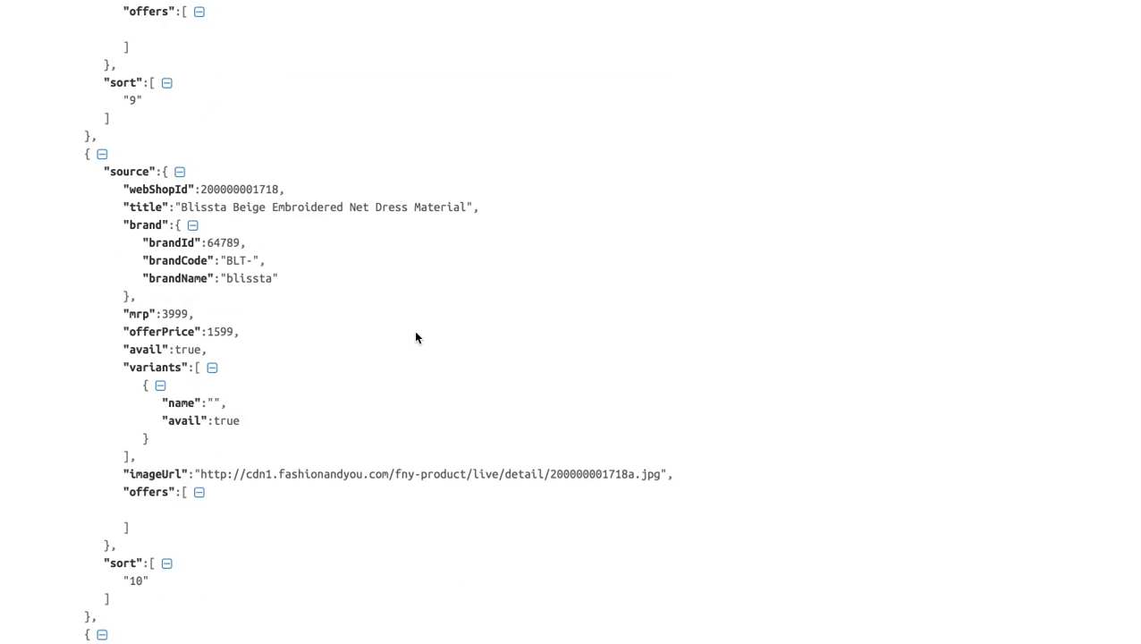
scroll(416, 337, "down", 5)
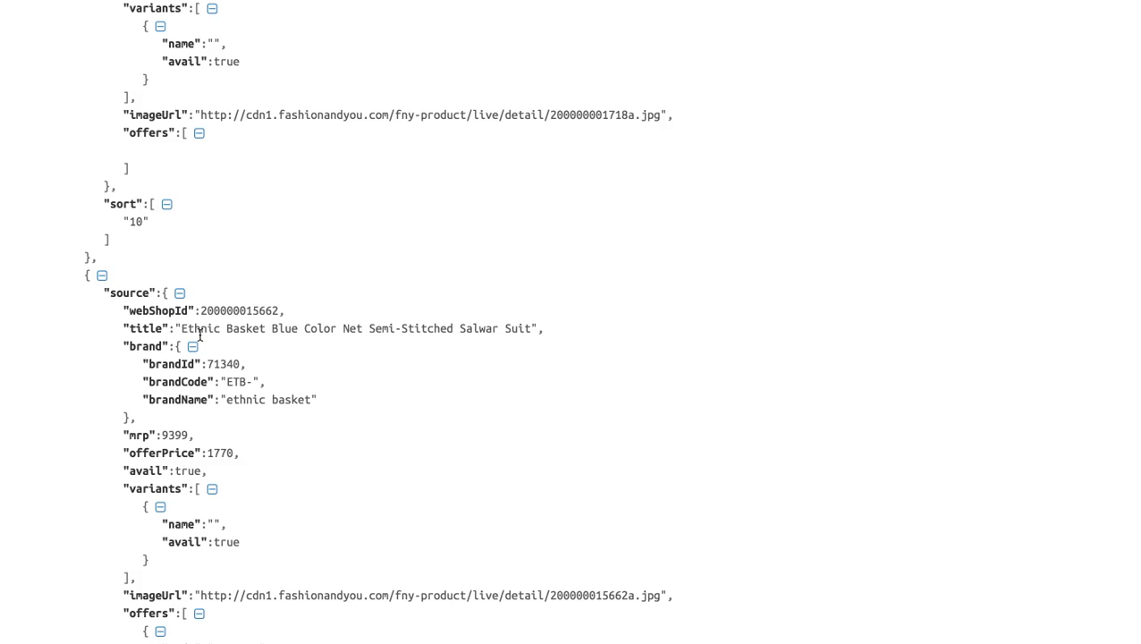
scroll(380, 417, "down", 1)
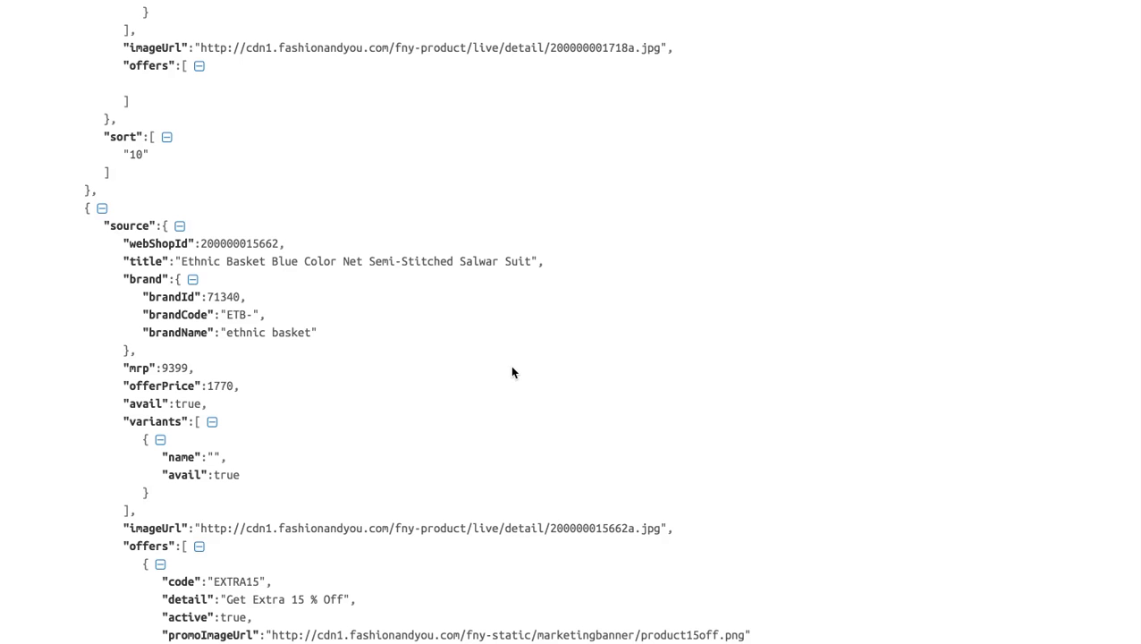
scroll(511, 372, "up", 20)
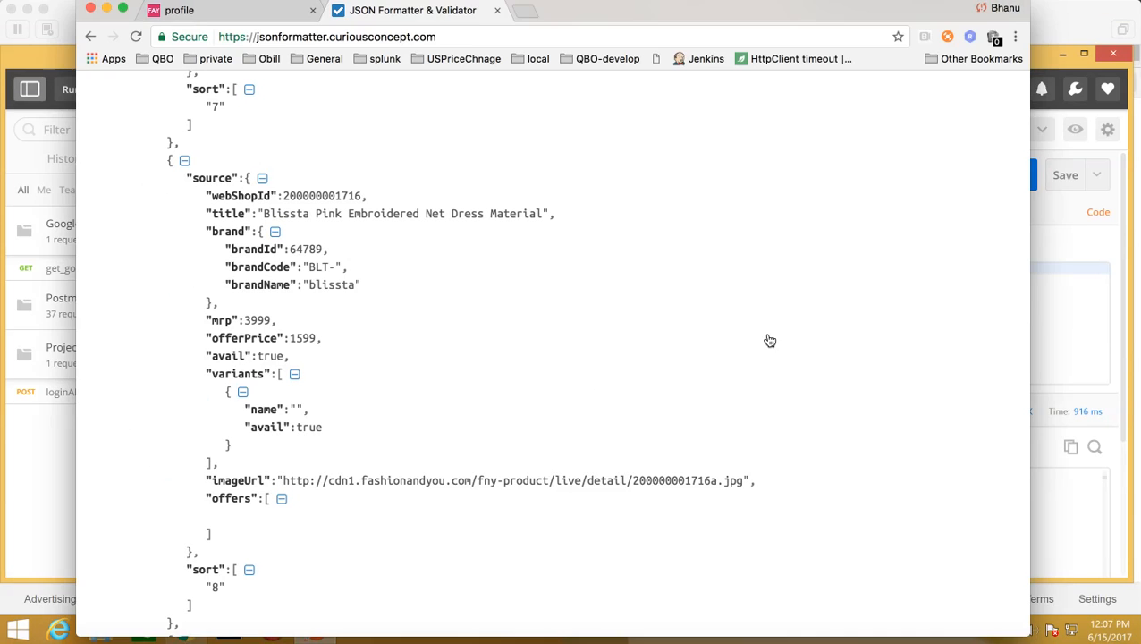
Return to Postman and save the menu request as search-new/web/menu?ptype=all in the existing Project1 collection
left_click(1077, 296)
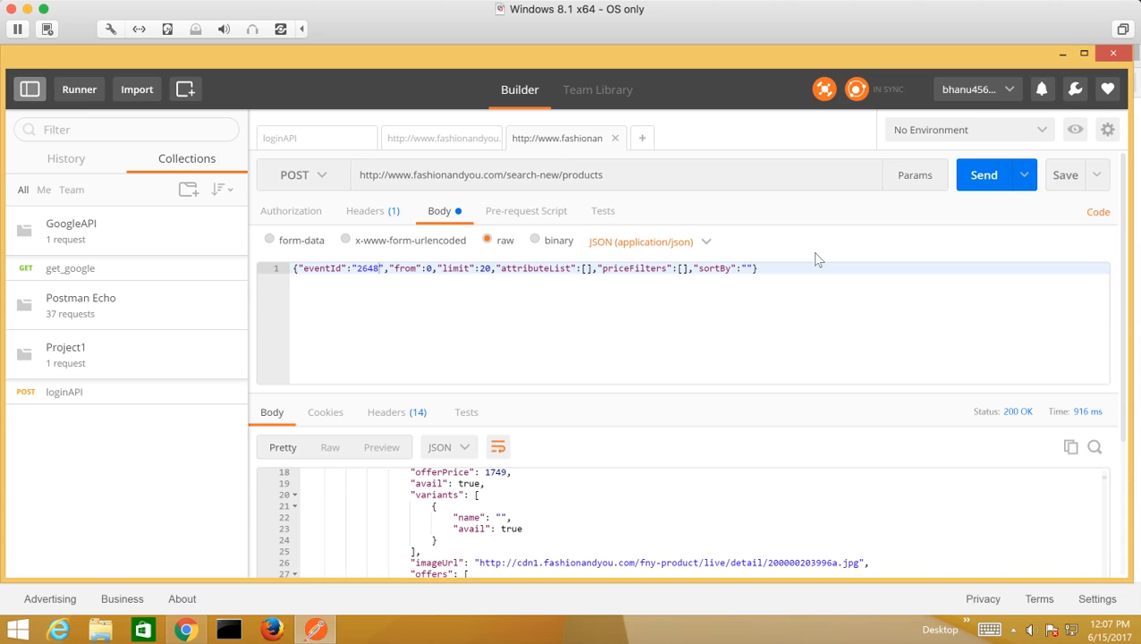
left_click(437, 148)
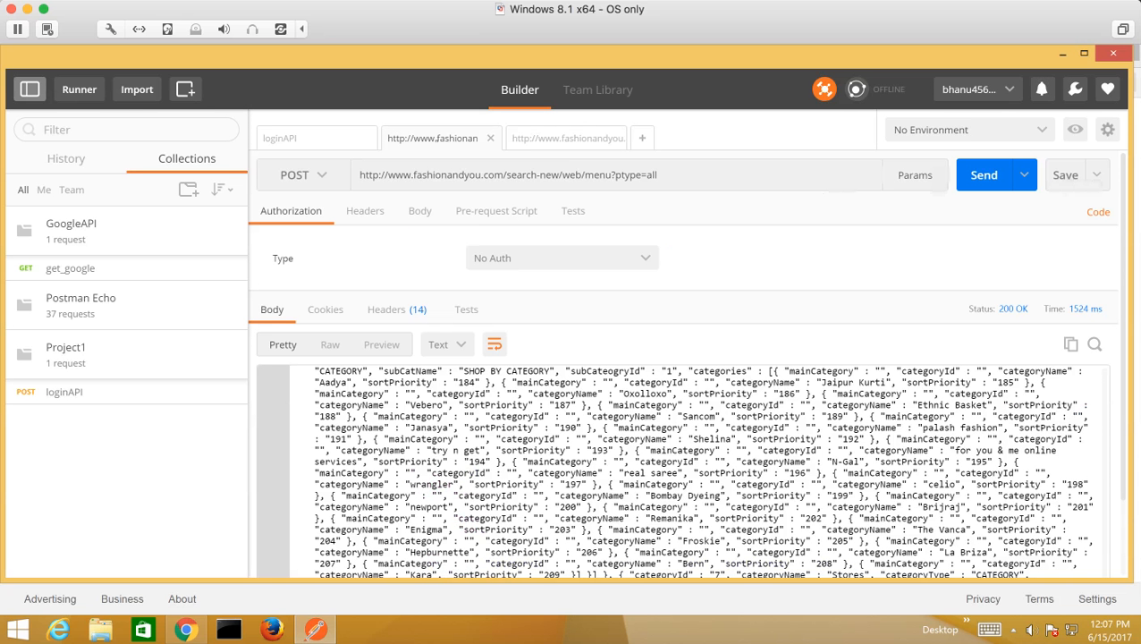
left_click(1069, 179)
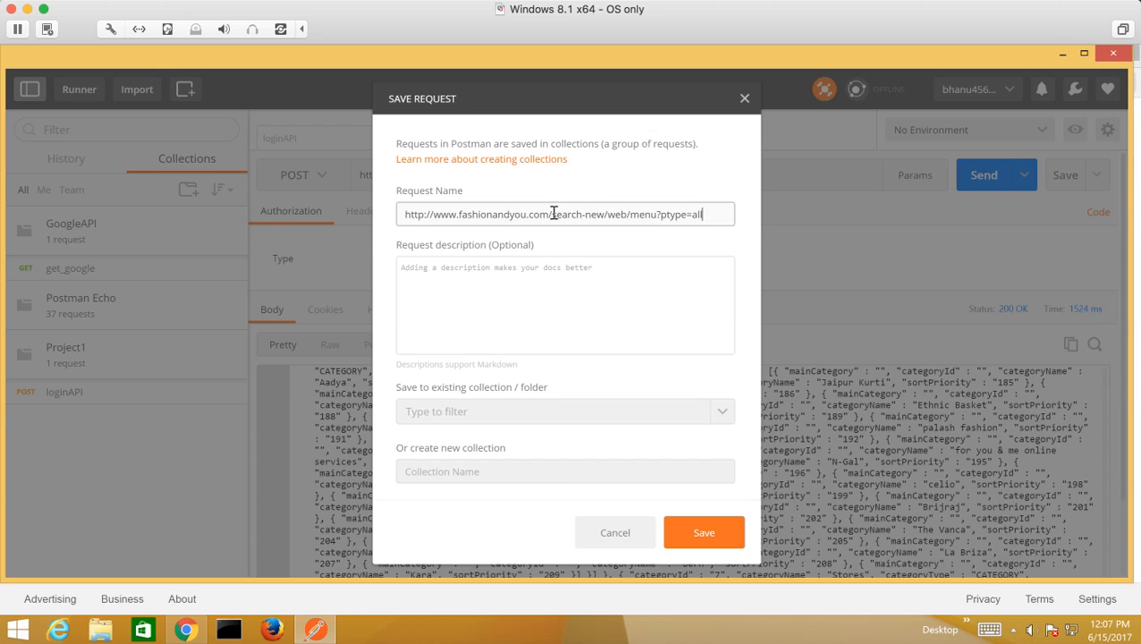
left_click_drag(553, 214, 358, 217)
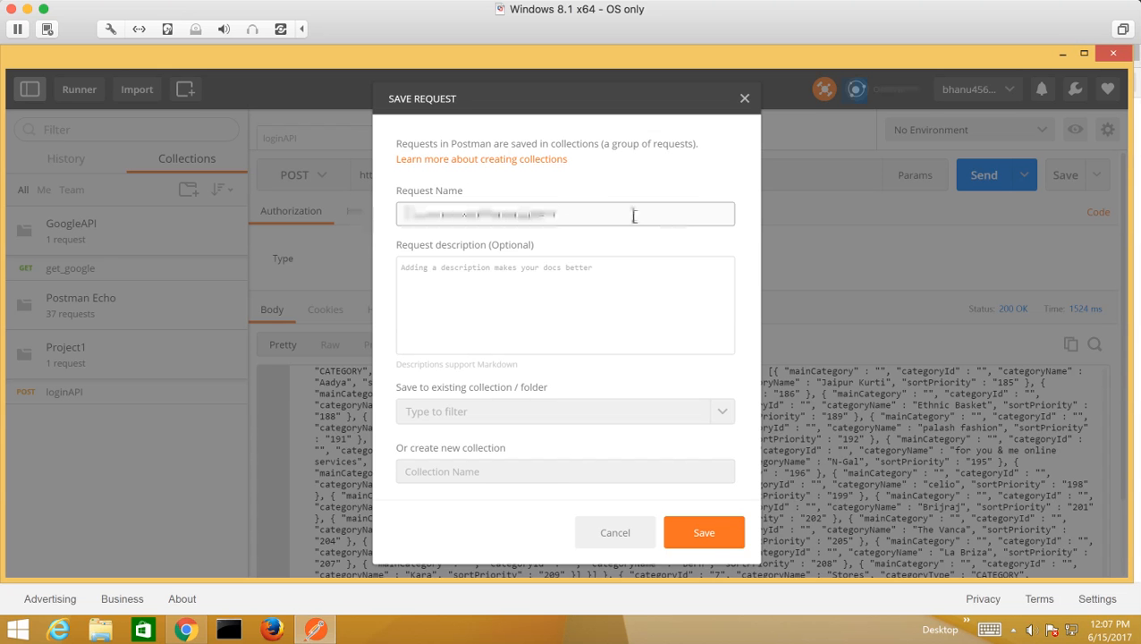
key("BackSpace")
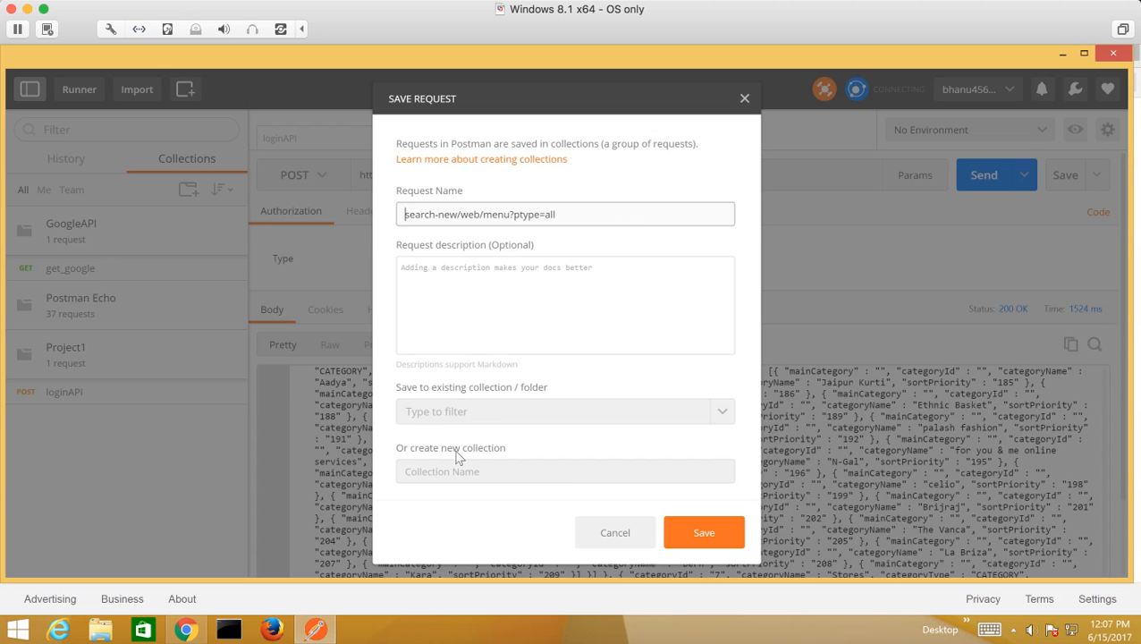
left_click(715, 411)
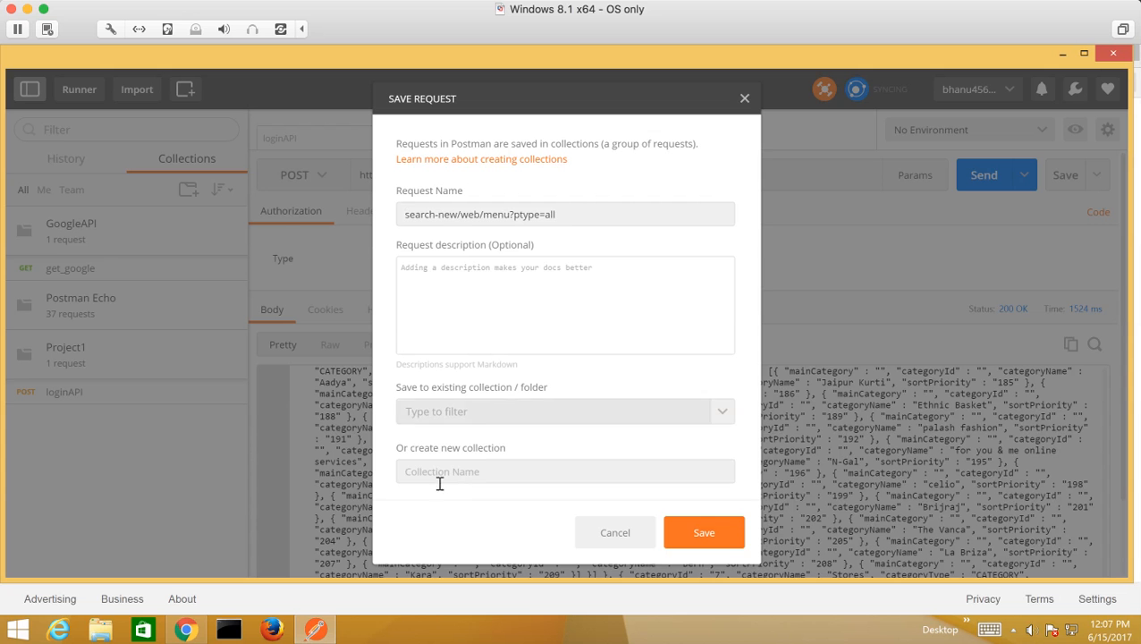
left_click(722, 413)
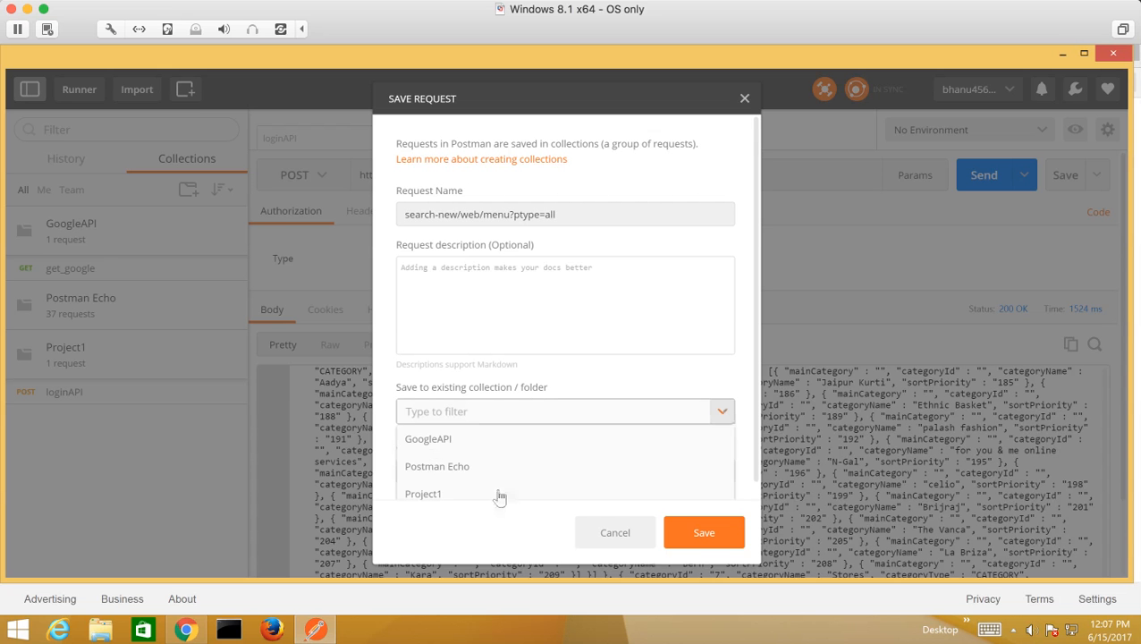
left_click(445, 499)
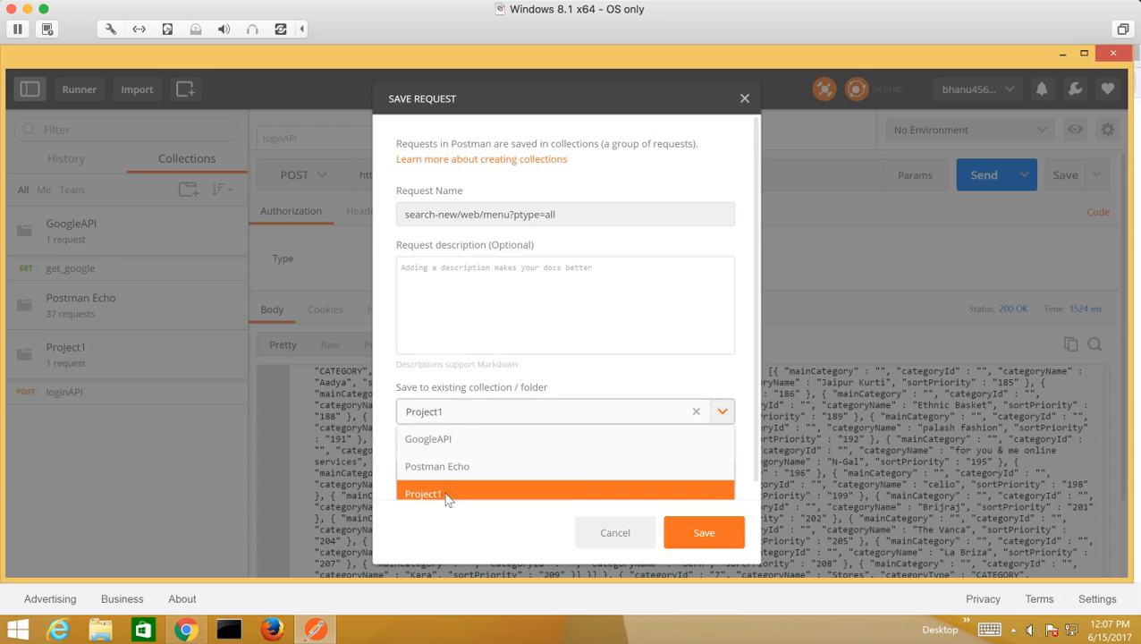
left_click(716, 536)
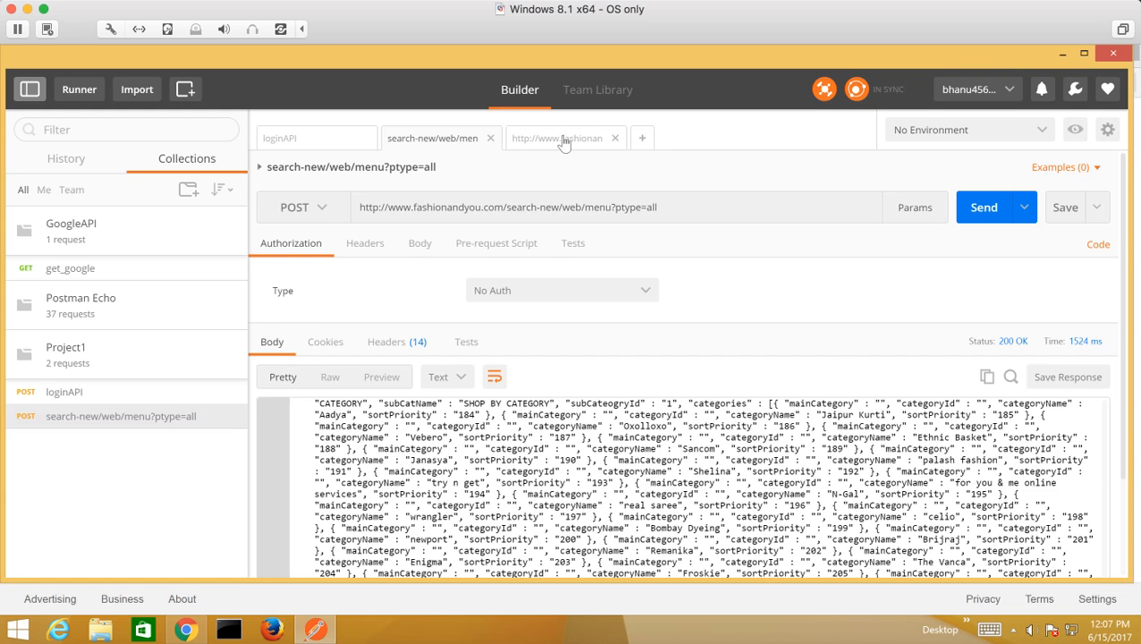
Save the products request as search-new/productsAPI in the Project1 collection, and close the products and menu requests
left_click(563, 143)
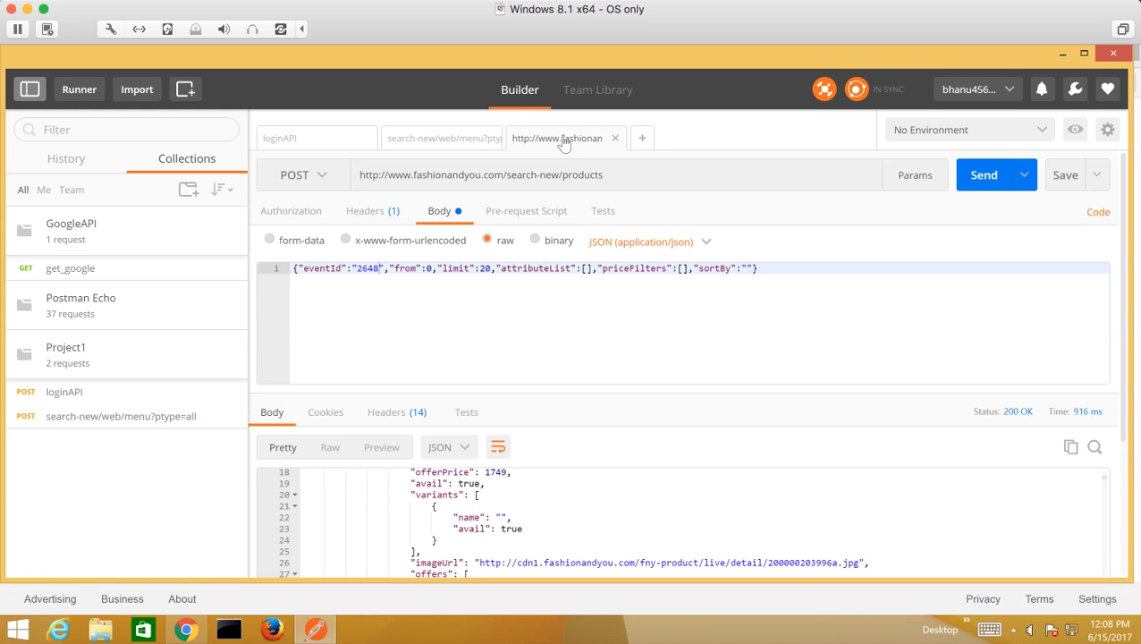
left_click(1061, 177)
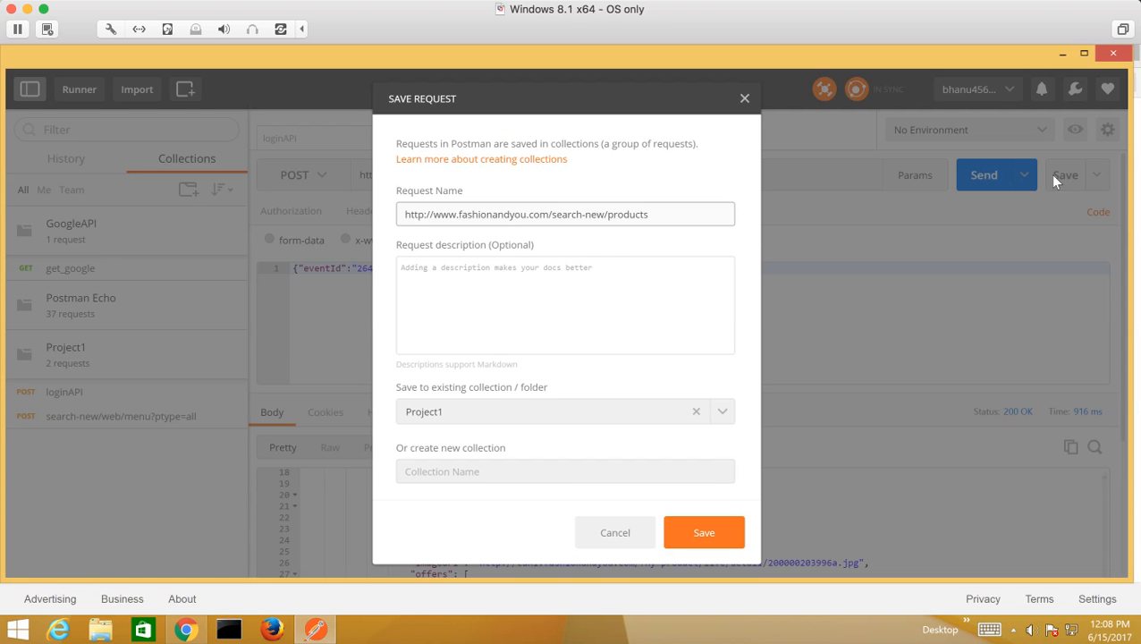
left_click_drag(552, 215, 353, 217)
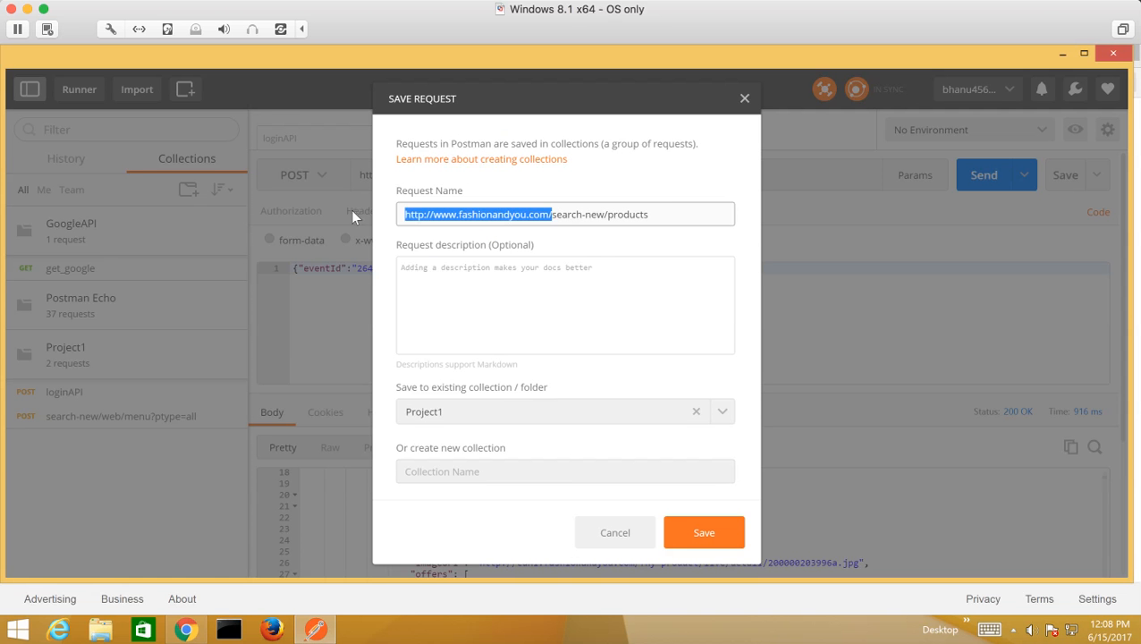
key("BackSpace")
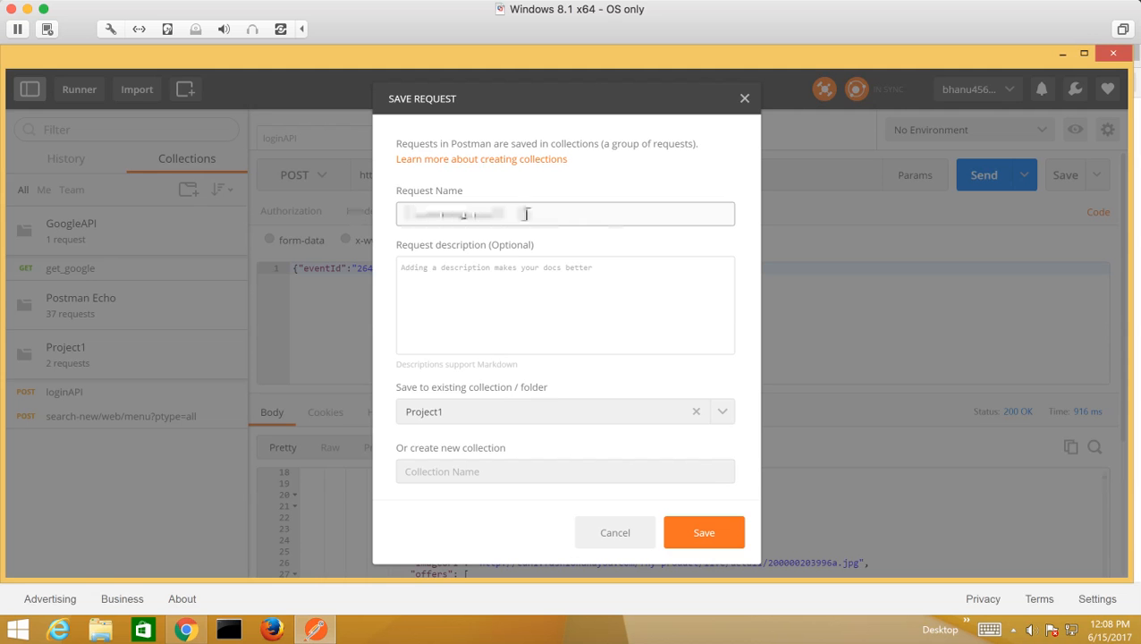
type("API")
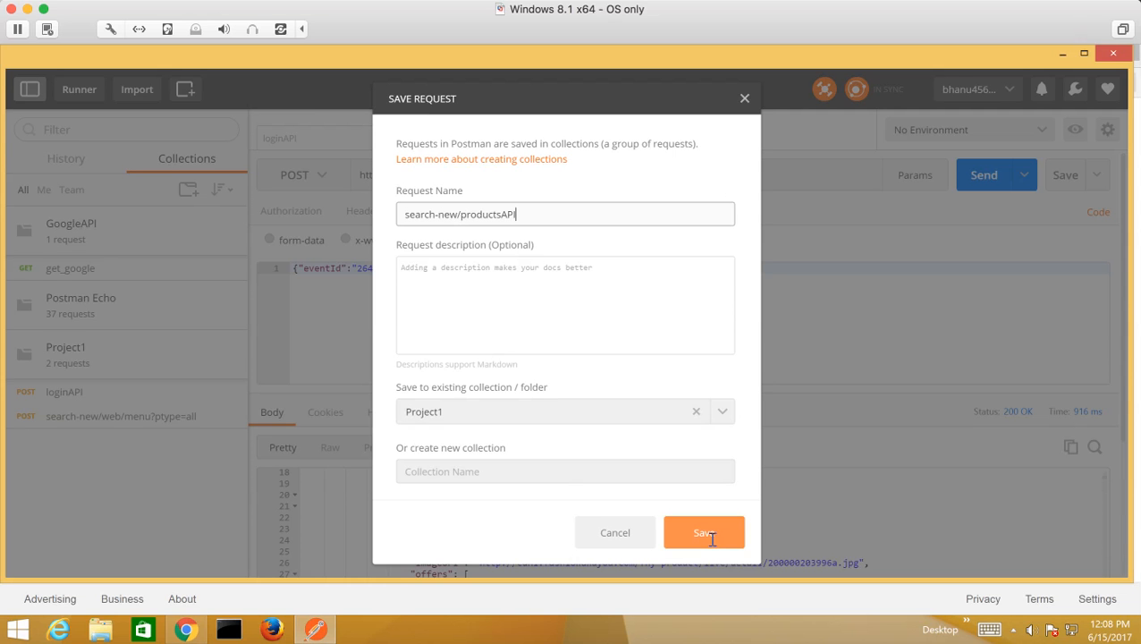
left_click(704, 533)
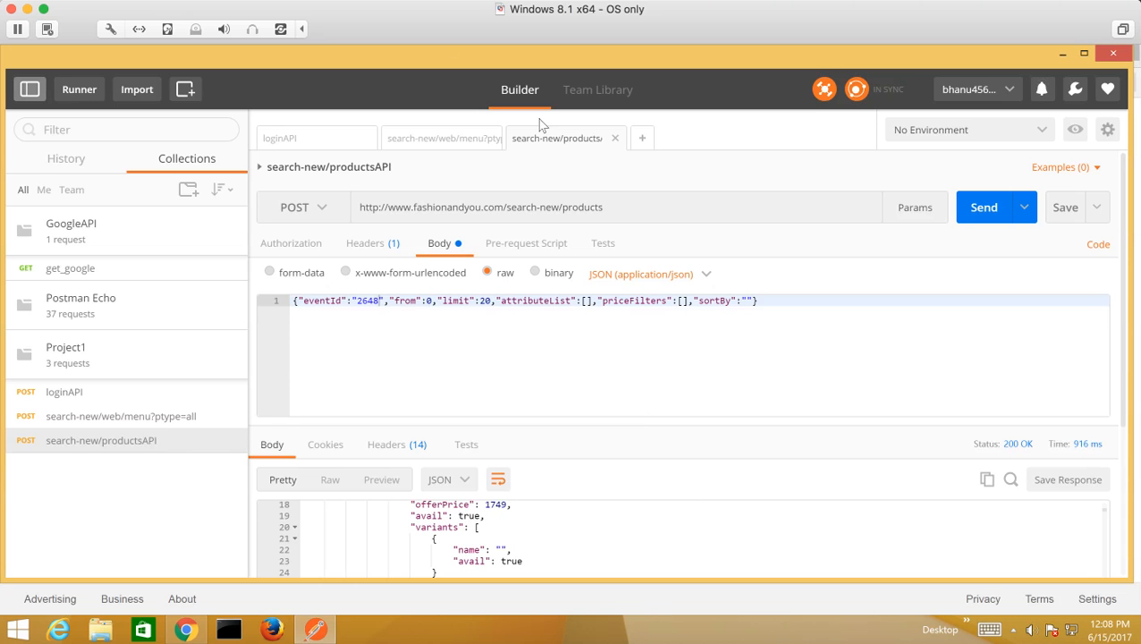
left_click(615, 139)
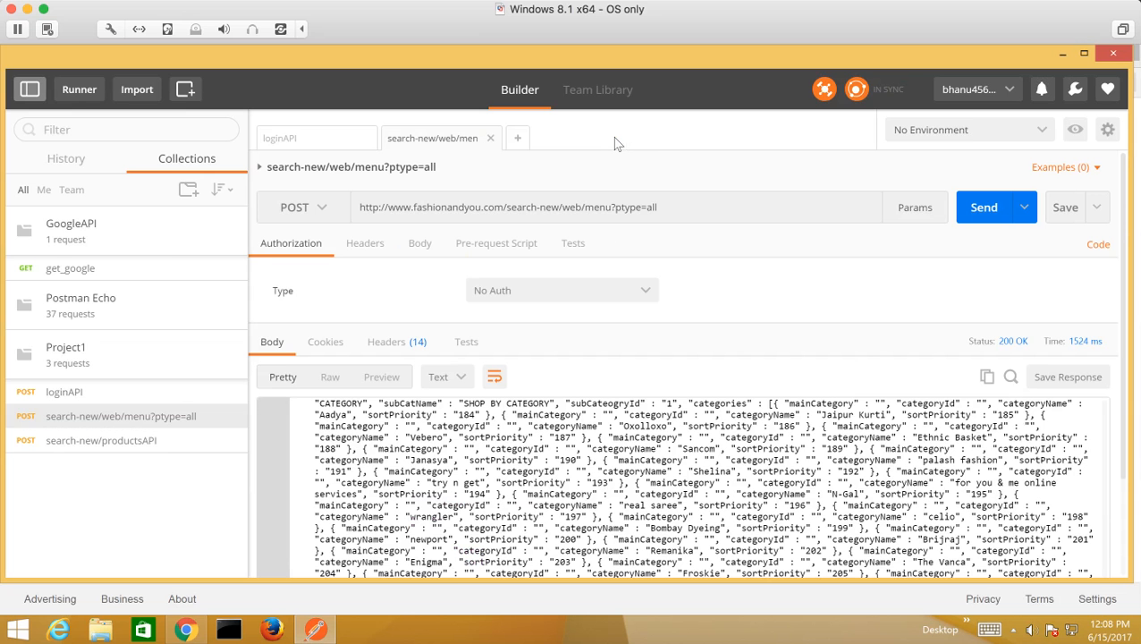
left_click(489, 138)
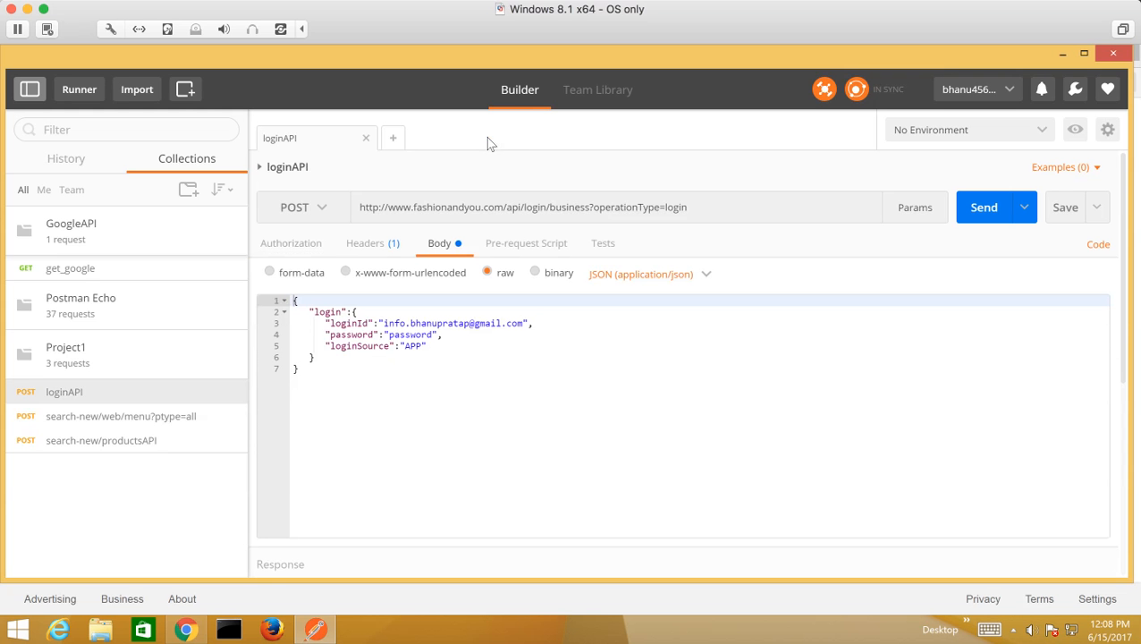
Check the requests saved in the Project1 collection, and close Postman and the Chrome window showing the Google page
left_click(76, 353)
left_click(76, 352)
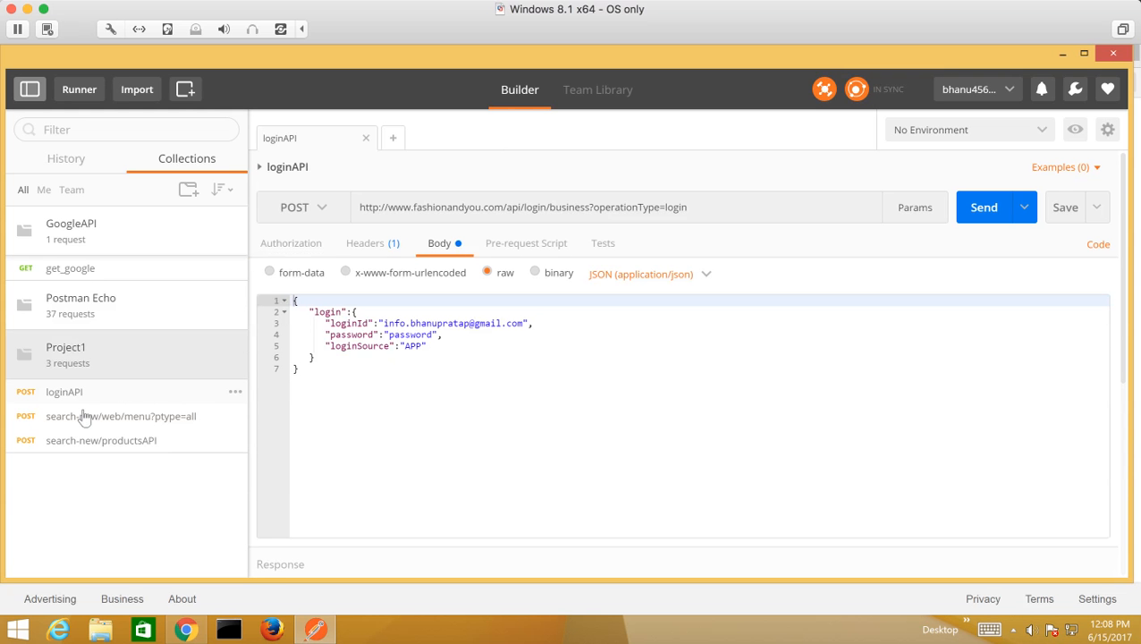
left_click(1113, 53)
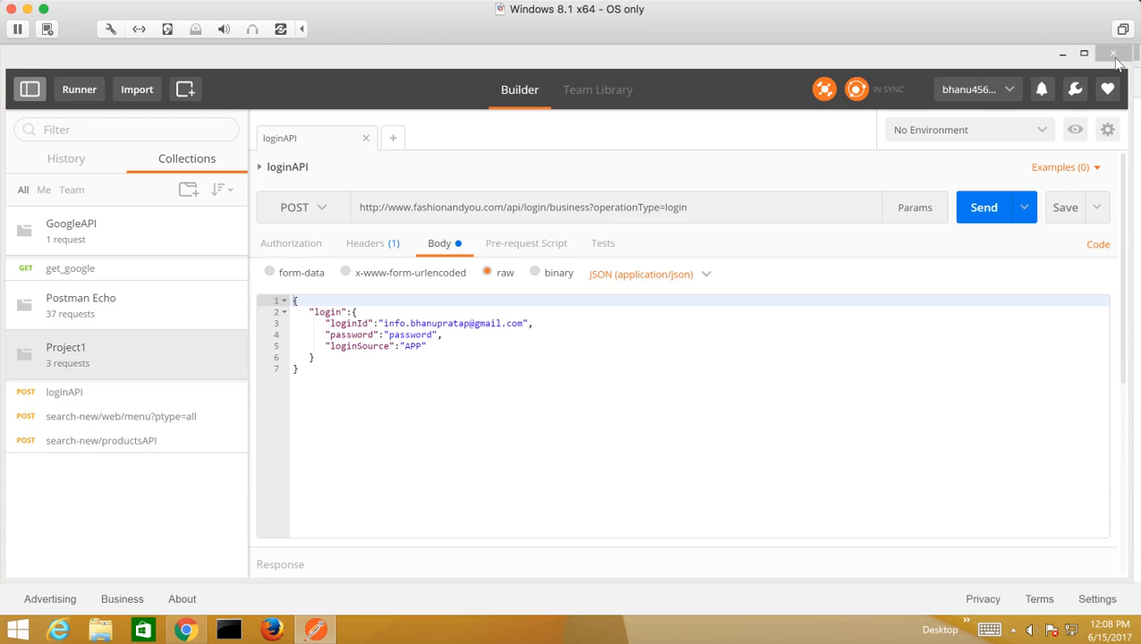
left_click(274, 79)
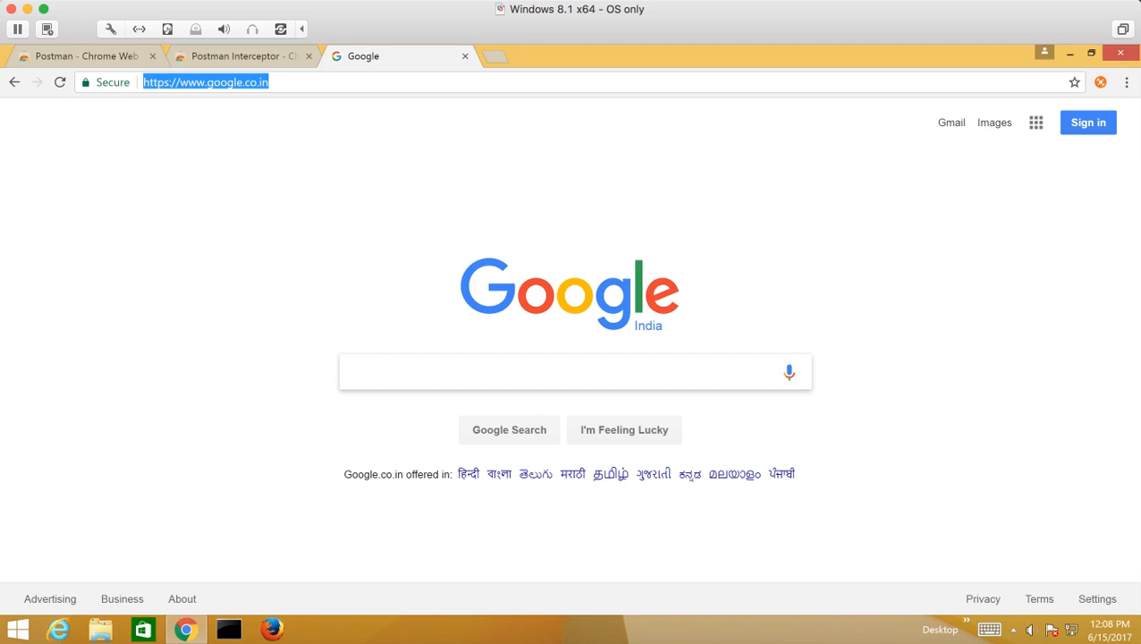
left_click(1129, 55)
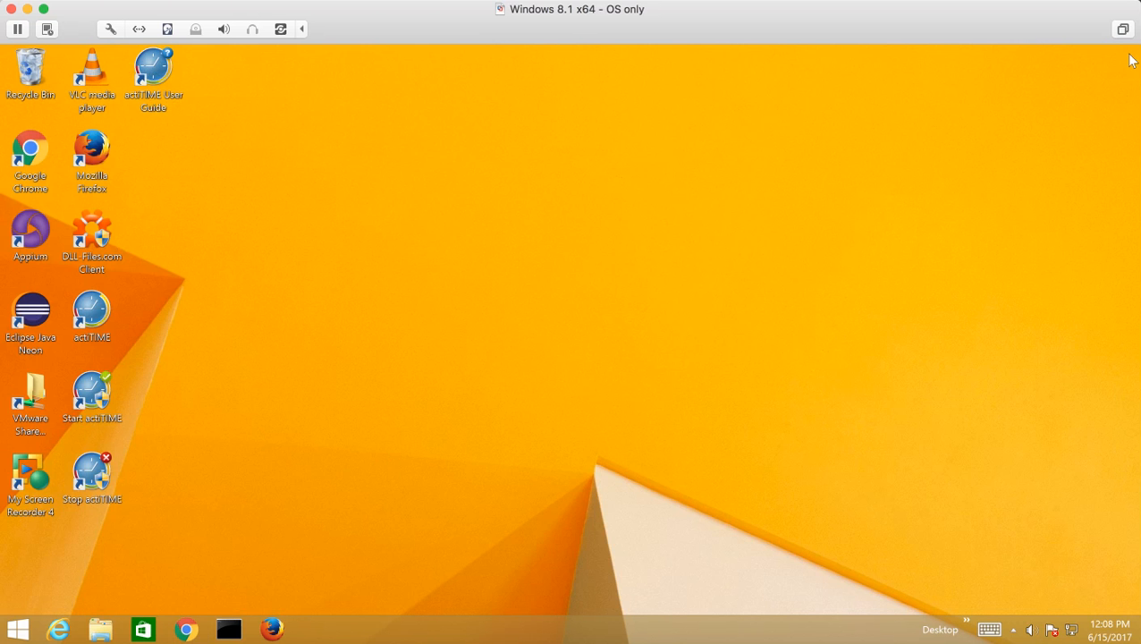
Start Chrome again, open its installed apps page and launch Postman from there
left_click(184, 637)
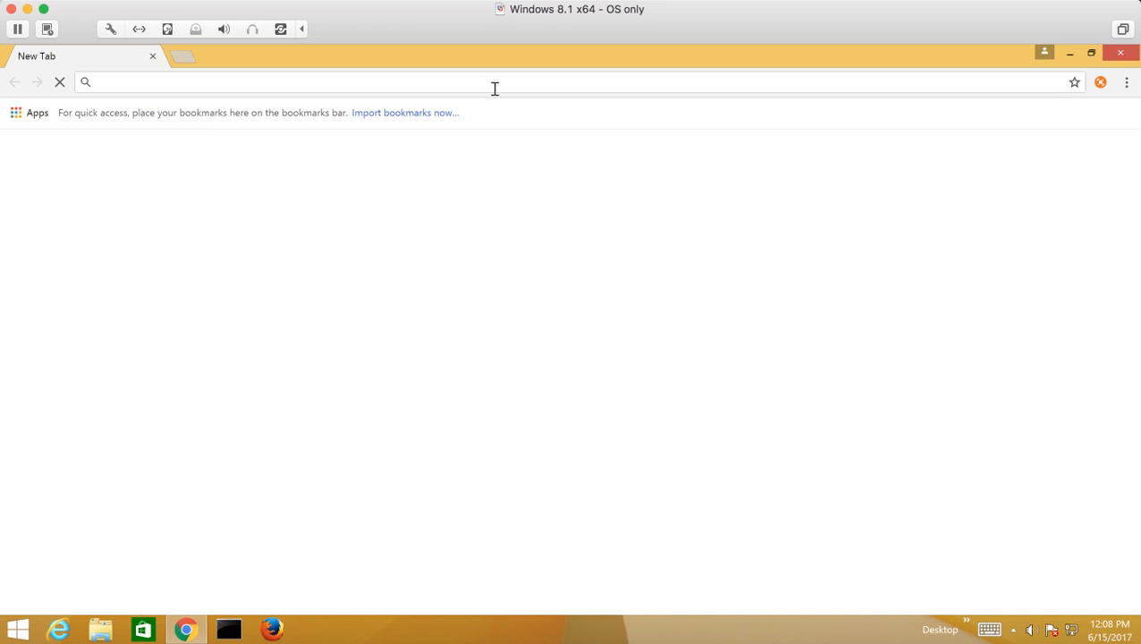
left_click(20, 118)
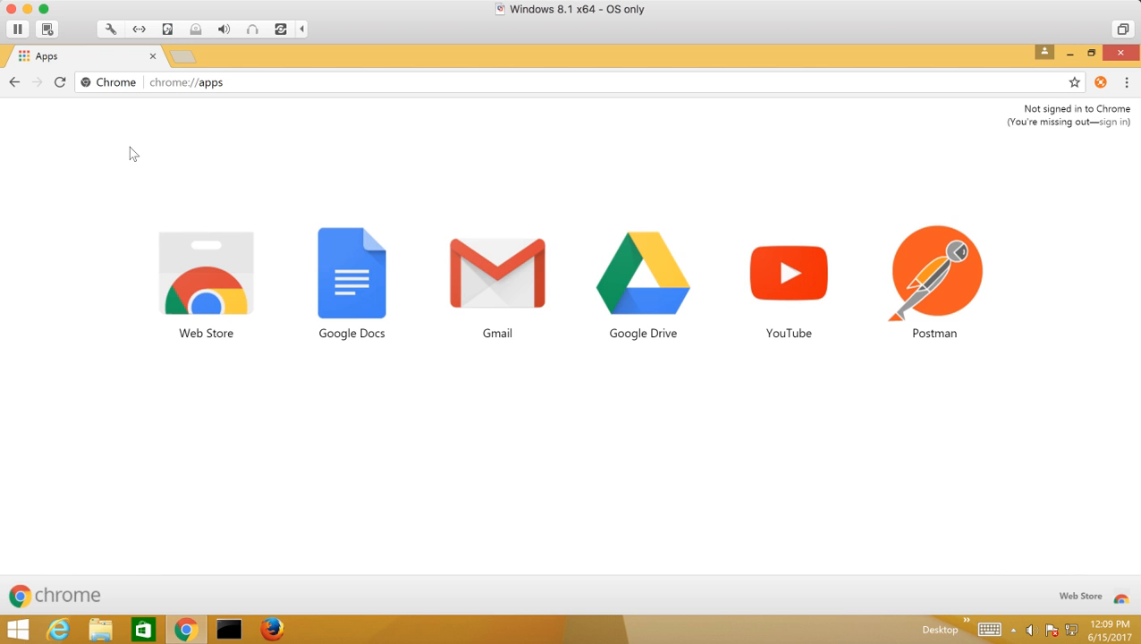
double_click(938, 277)
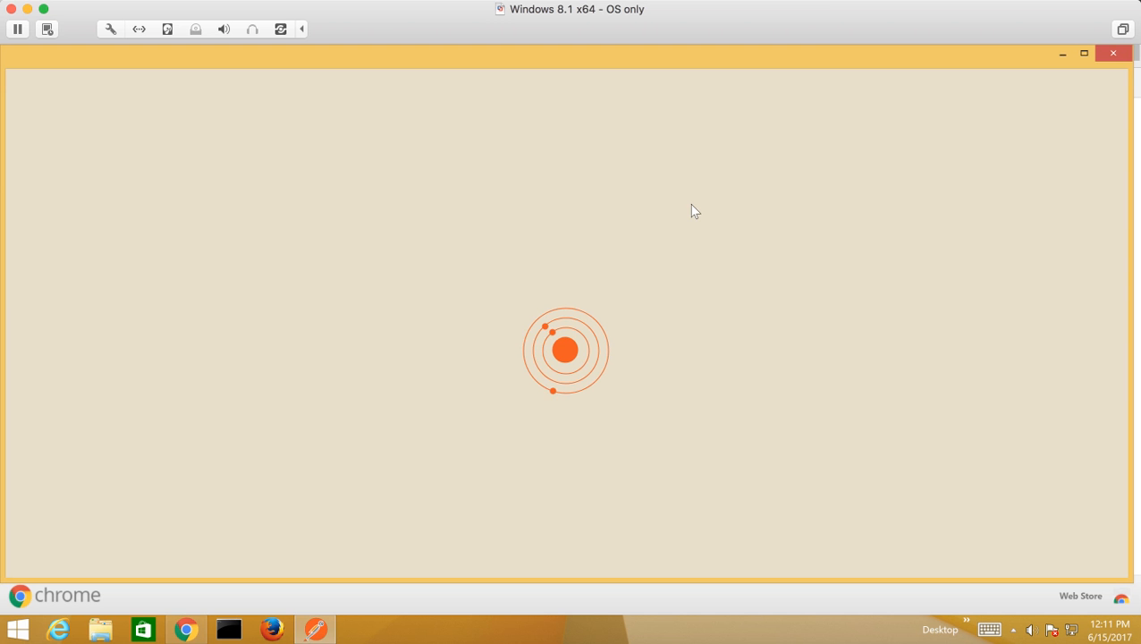
left_click(685, 0)
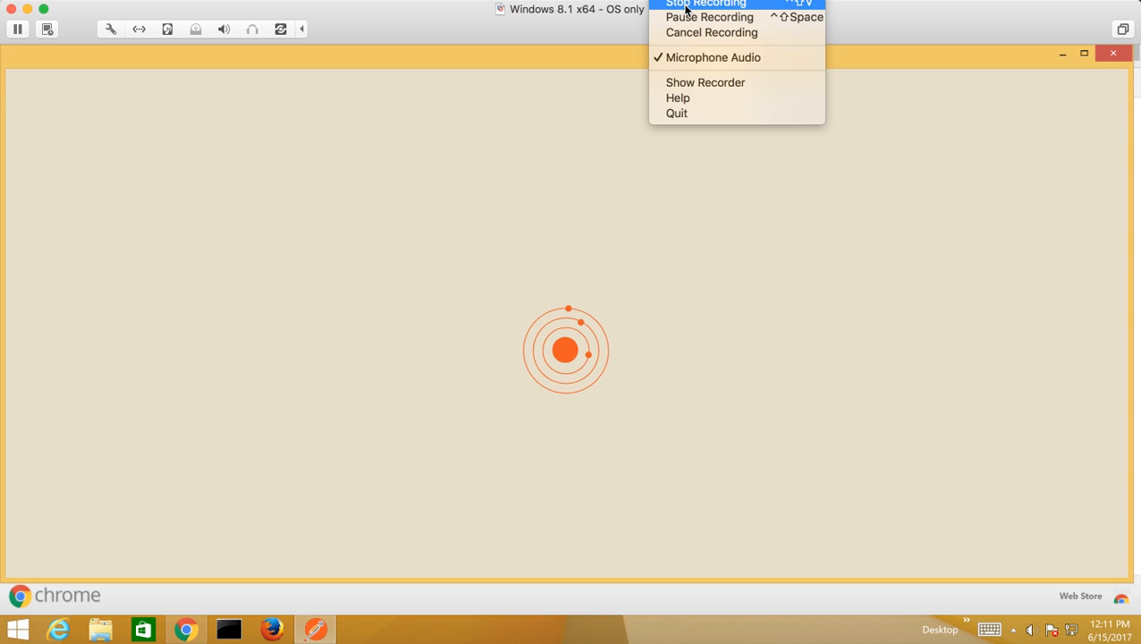